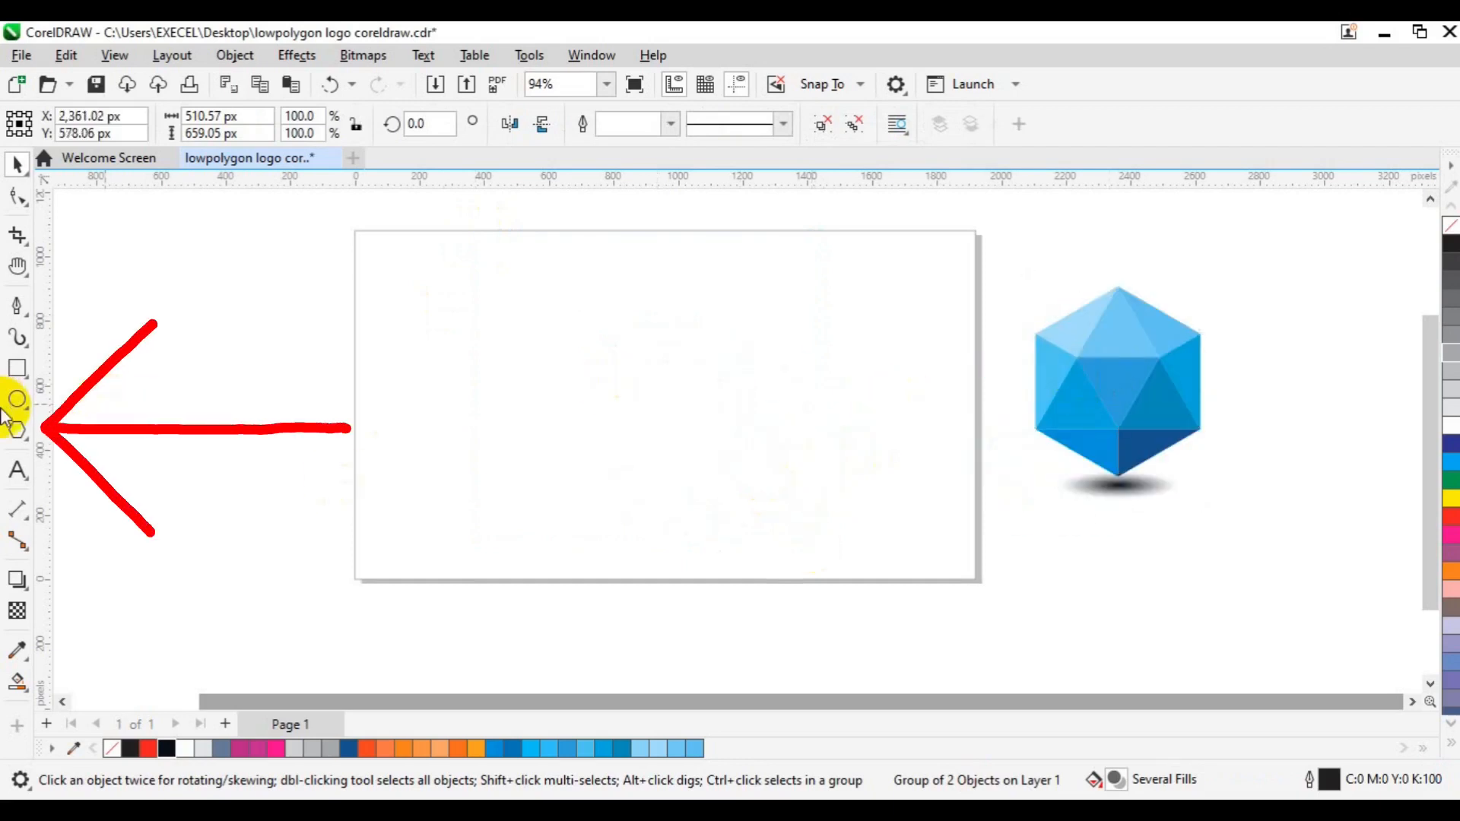
# - Draw a 6-sided polygon about 631 by 729 px and centre it on the page
pyautogui.click(16, 431)
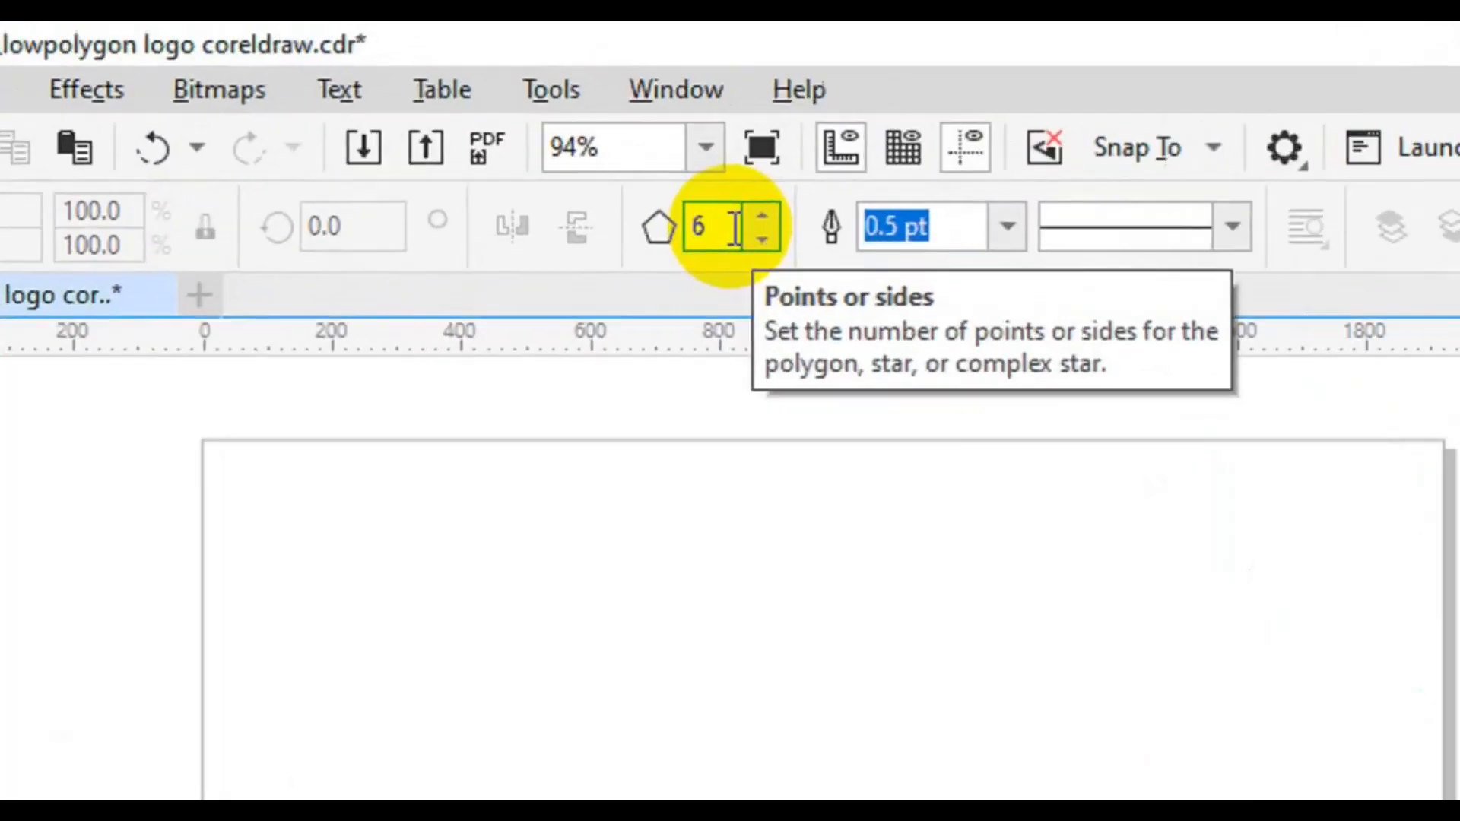
pyautogui.doubleClick(599, 128)
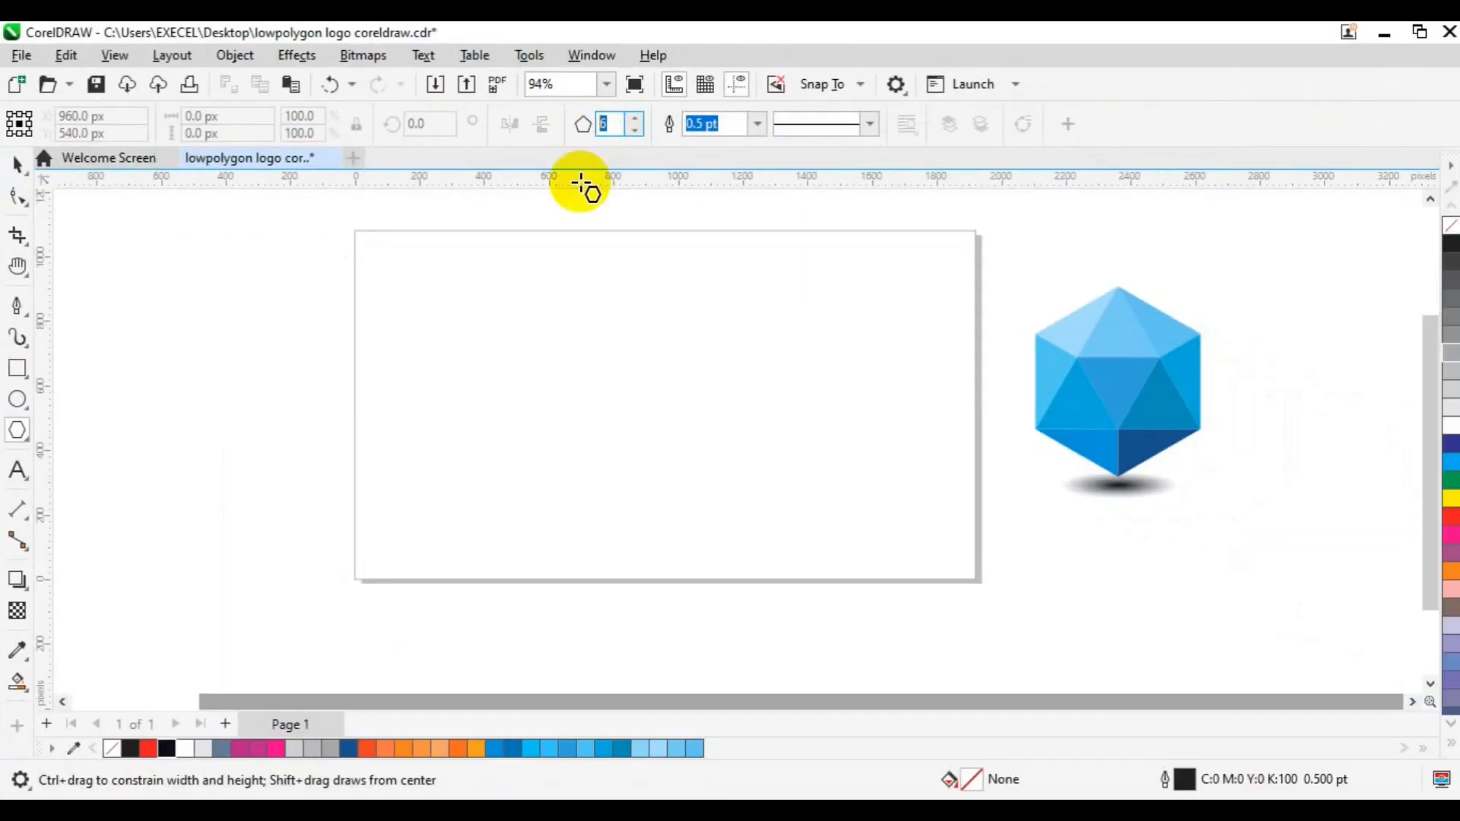
pyautogui.click(683, 437)
pyautogui.moveTo(683, 438); pyautogui.dragTo(857, 589)
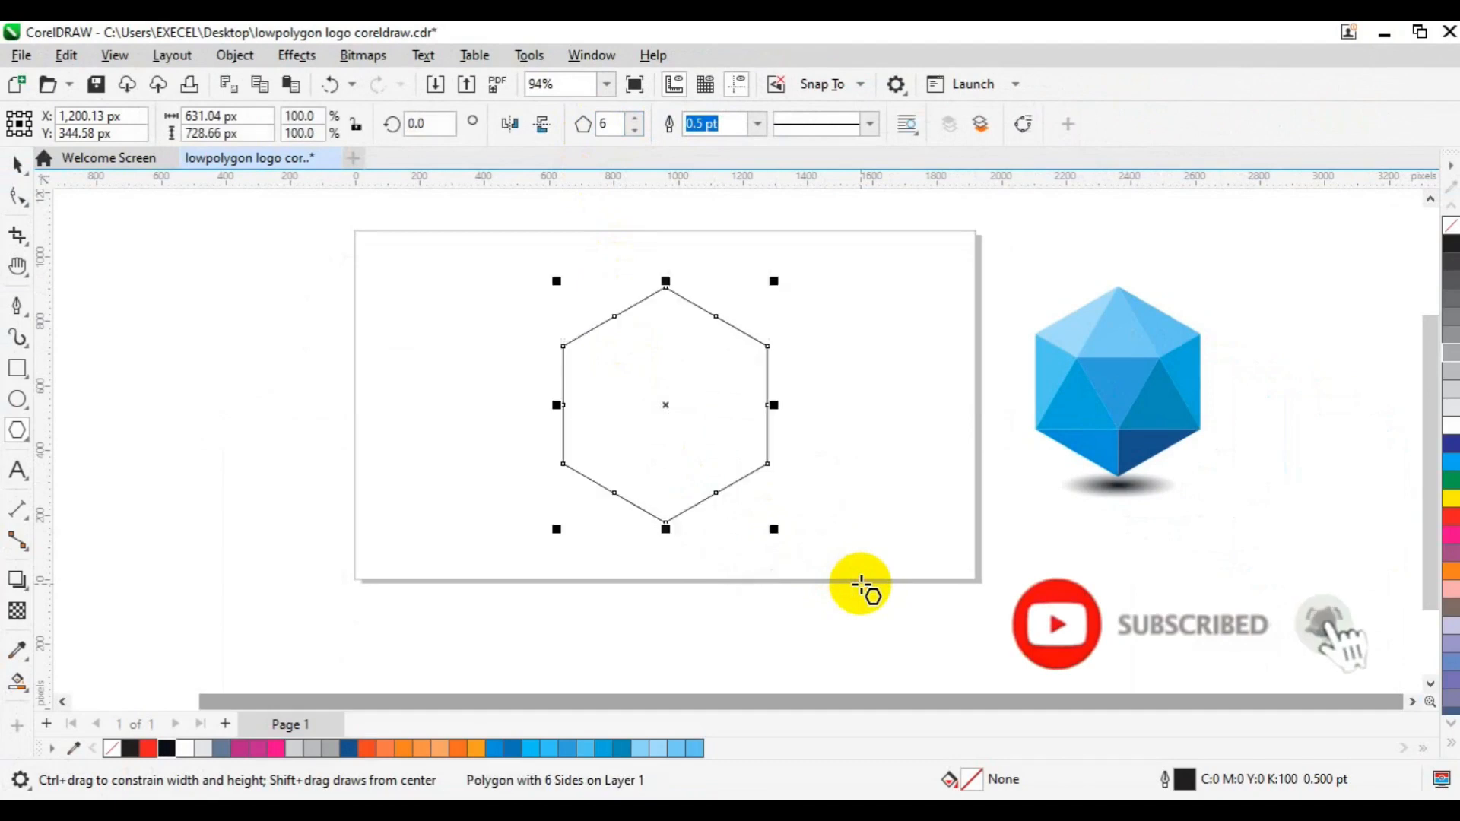
pyautogui.press('space')
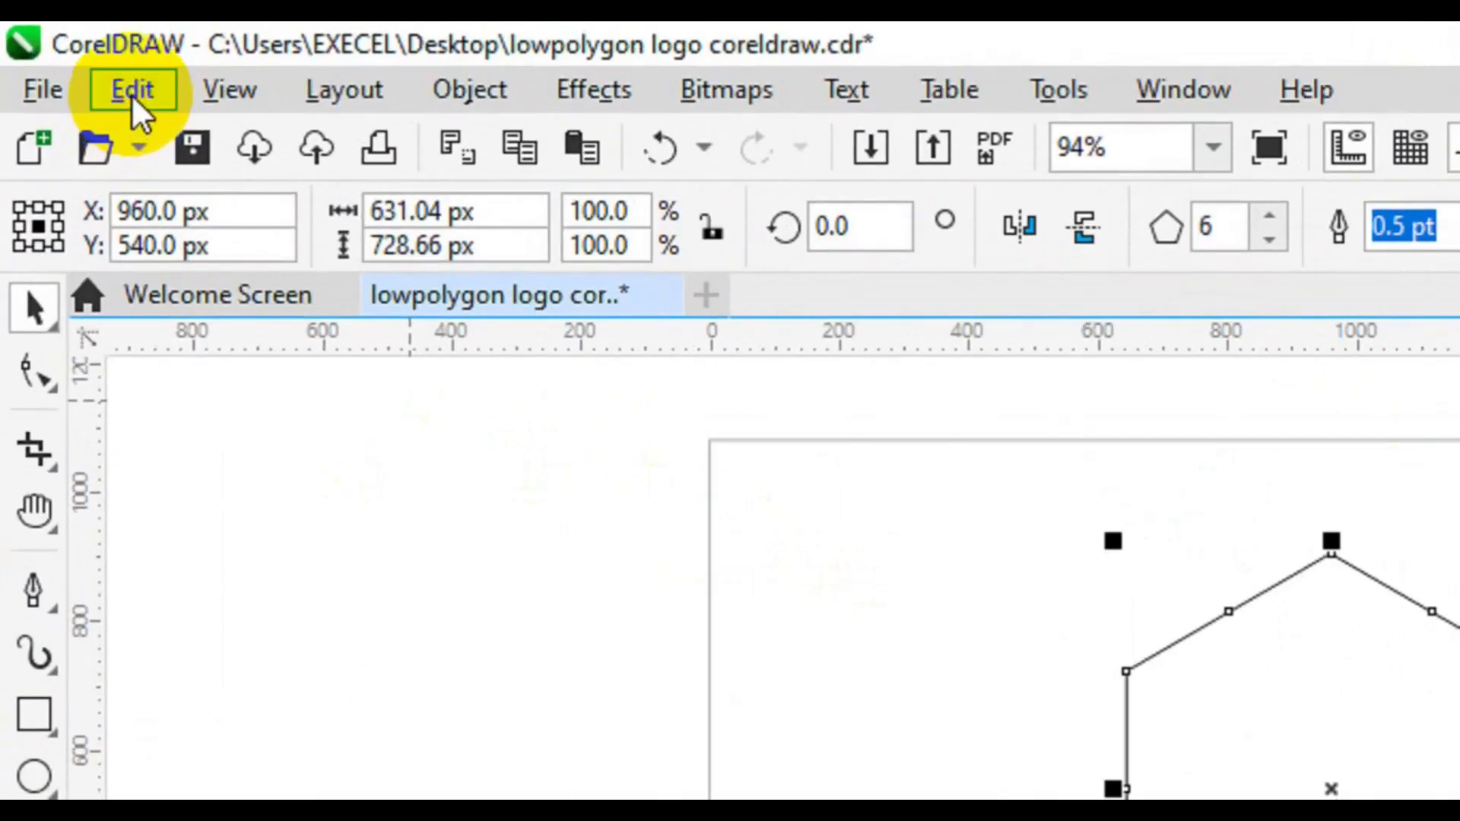
# - Copy and paste the hexagon in place and change the pasted copy to a 3-sided polygon
pyautogui.click(134, 99)
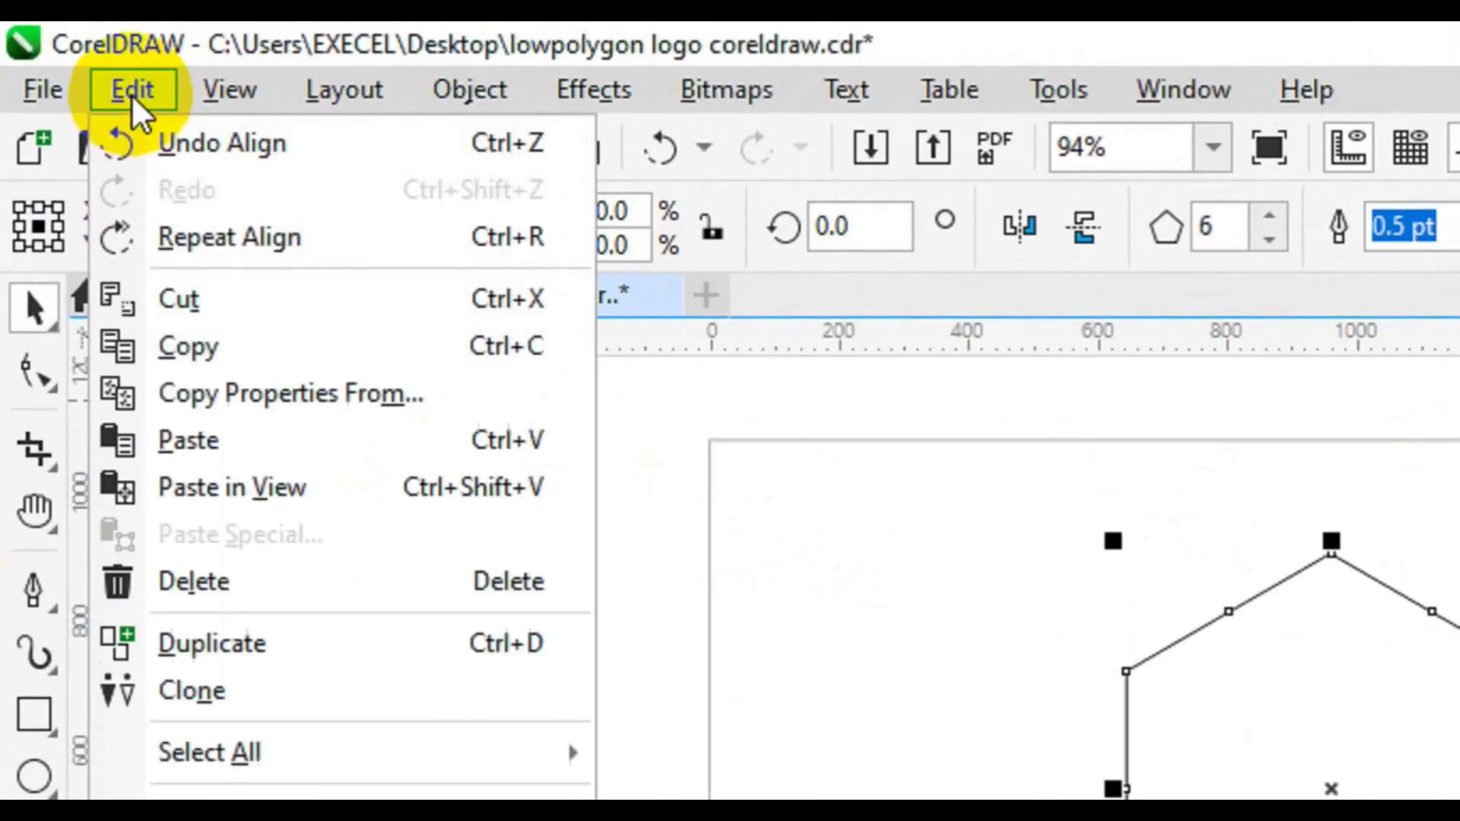
pyautogui.click(223, 341)
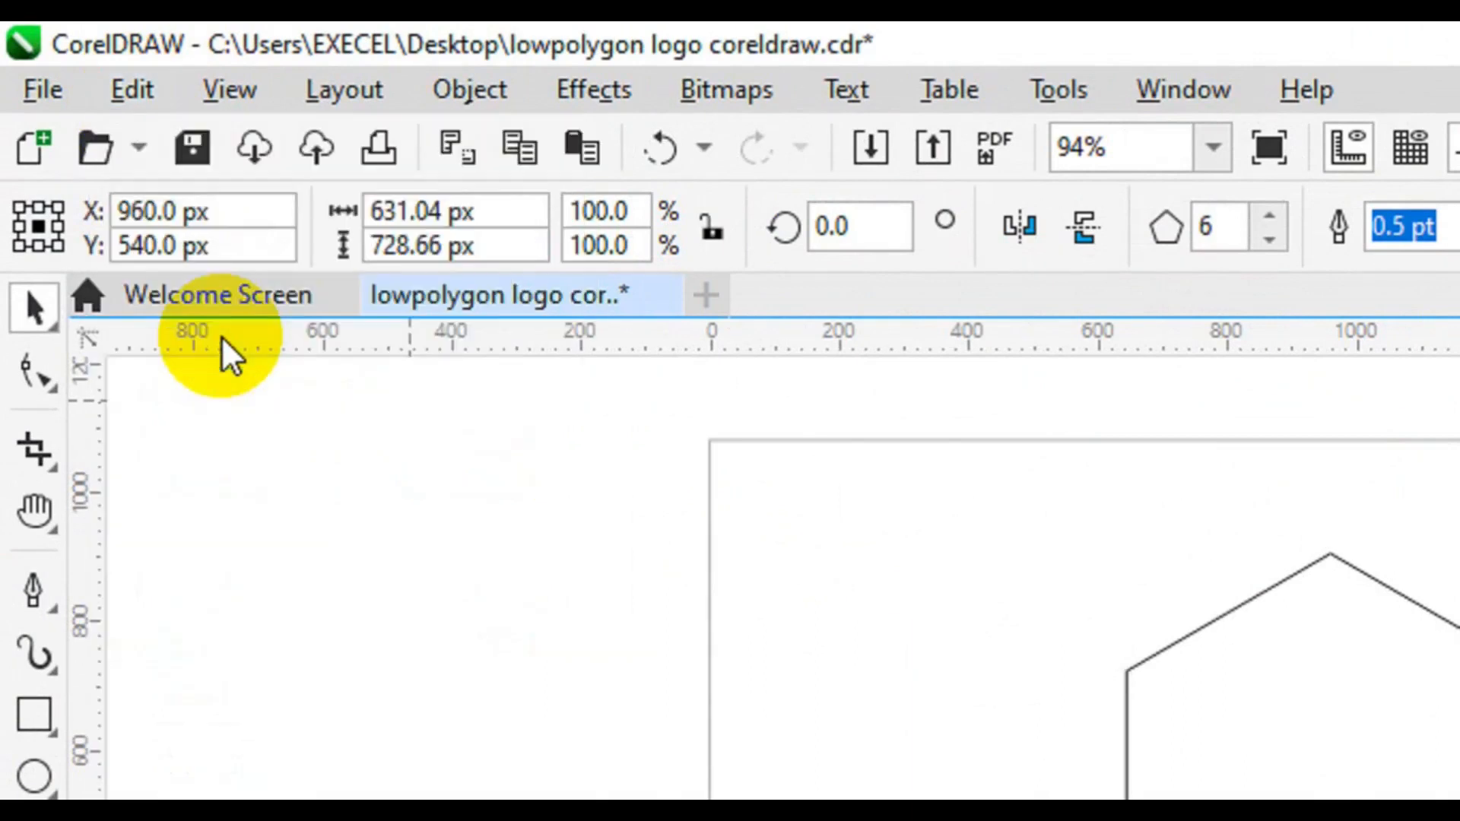
pyautogui.click(152, 88)
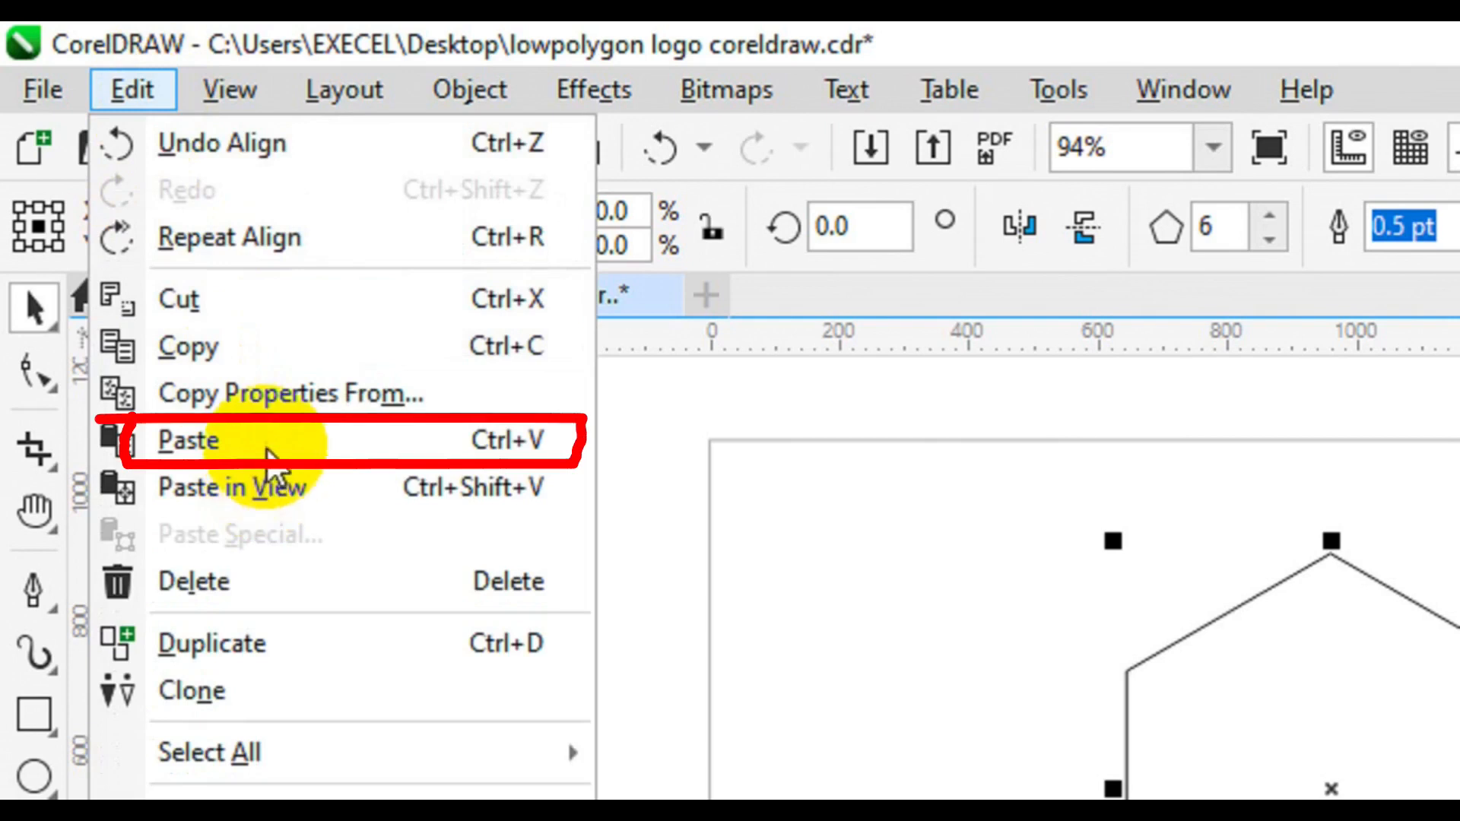
pyautogui.click(267, 445)
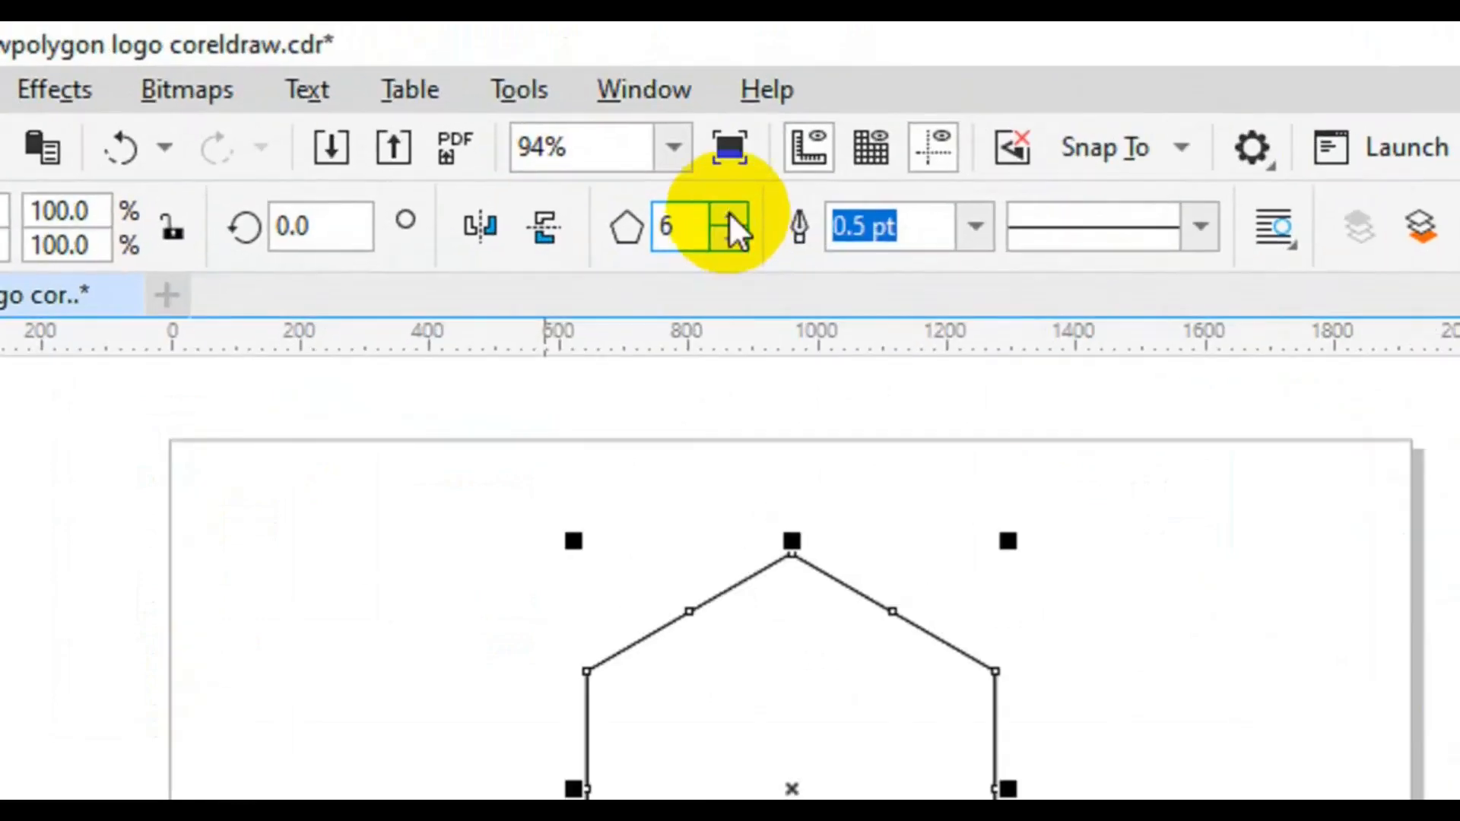
pyautogui.click(728, 237)
pyautogui.click(728, 237)
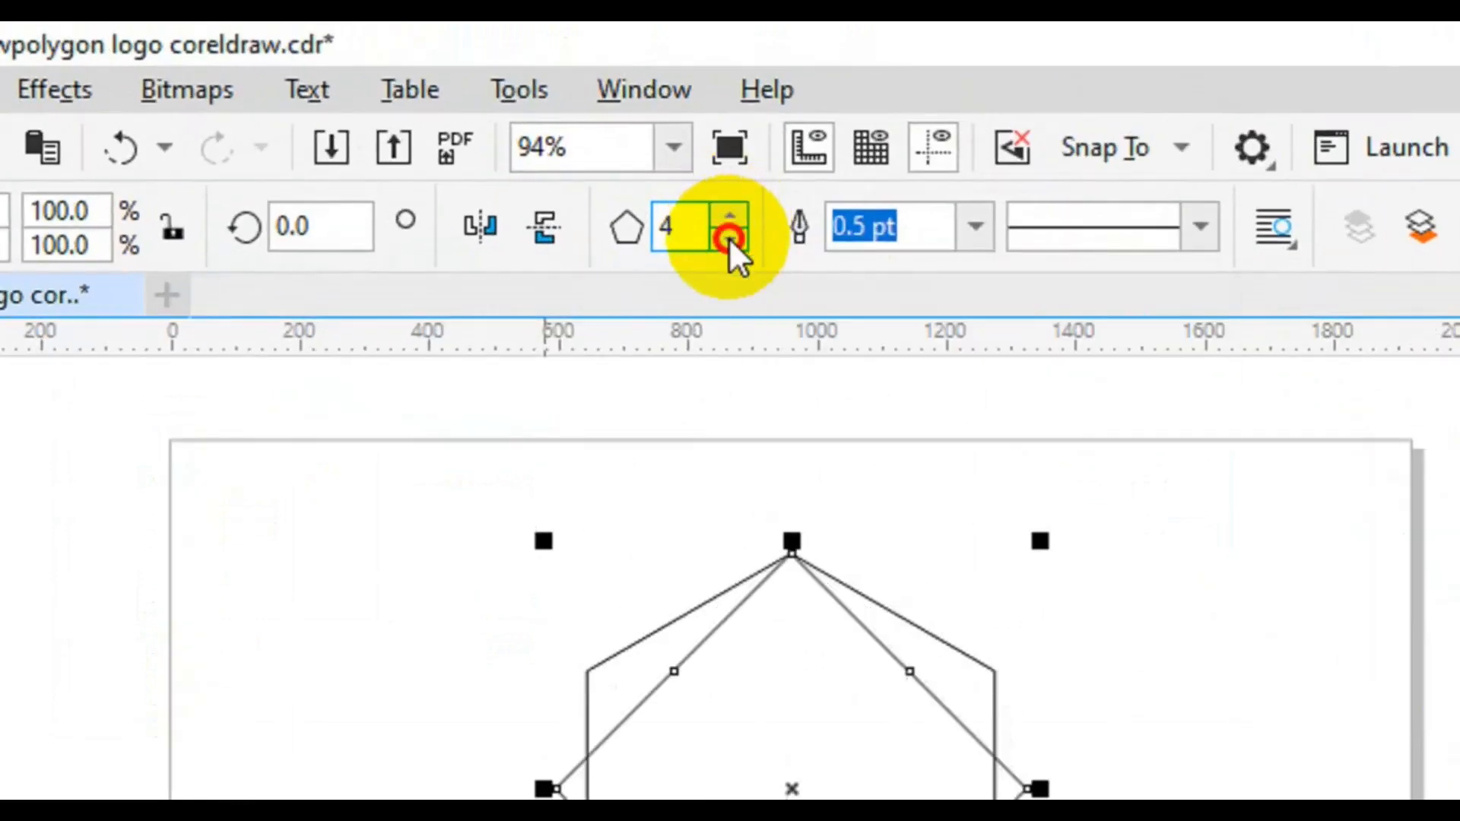
pyautogui.click(729, 237)
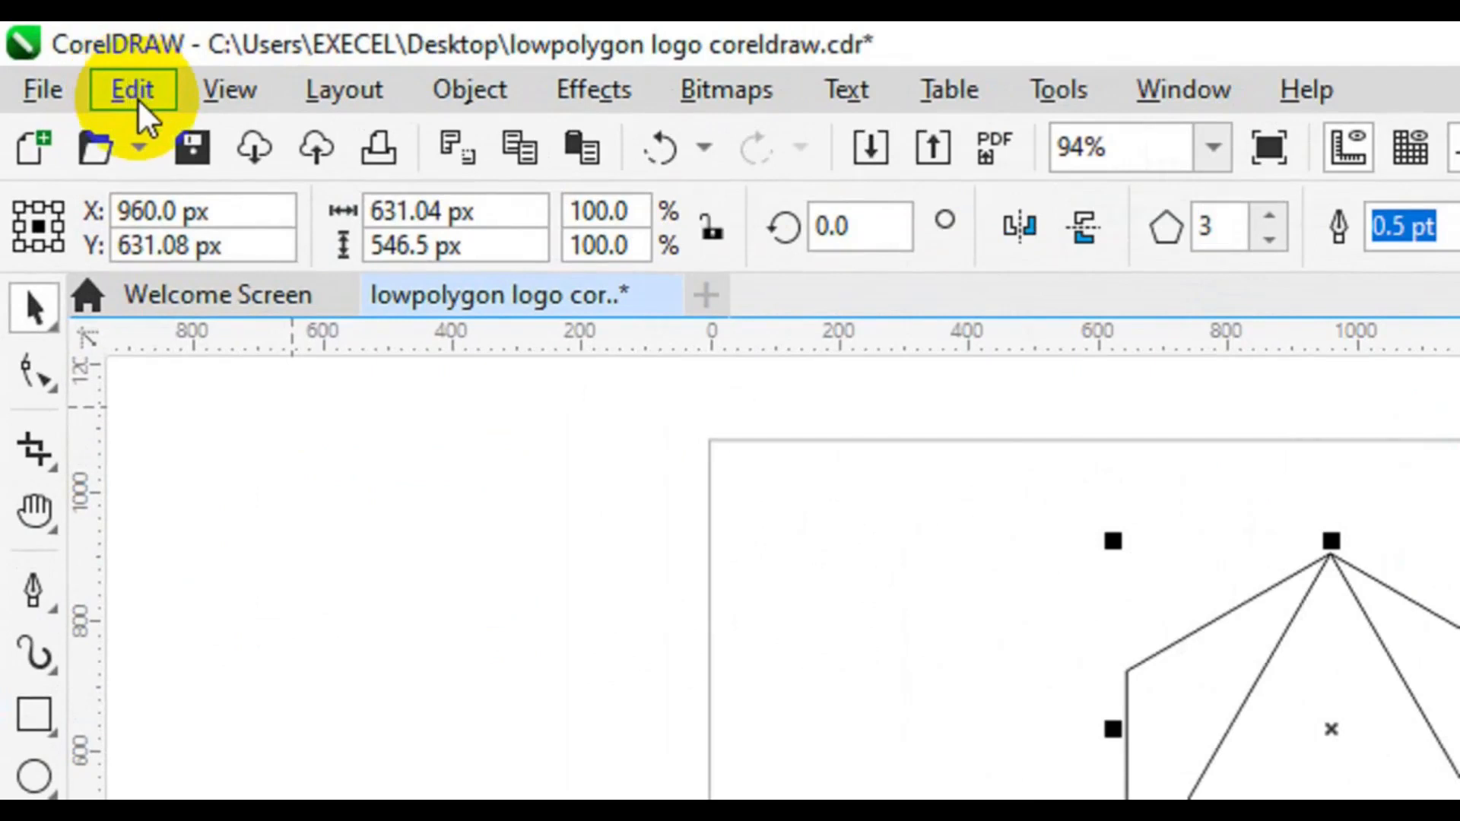
# - Copy and paste the triangle in place, then mirror the copy horizontally and vertically so it points down
pyautogui.click(110, 80)
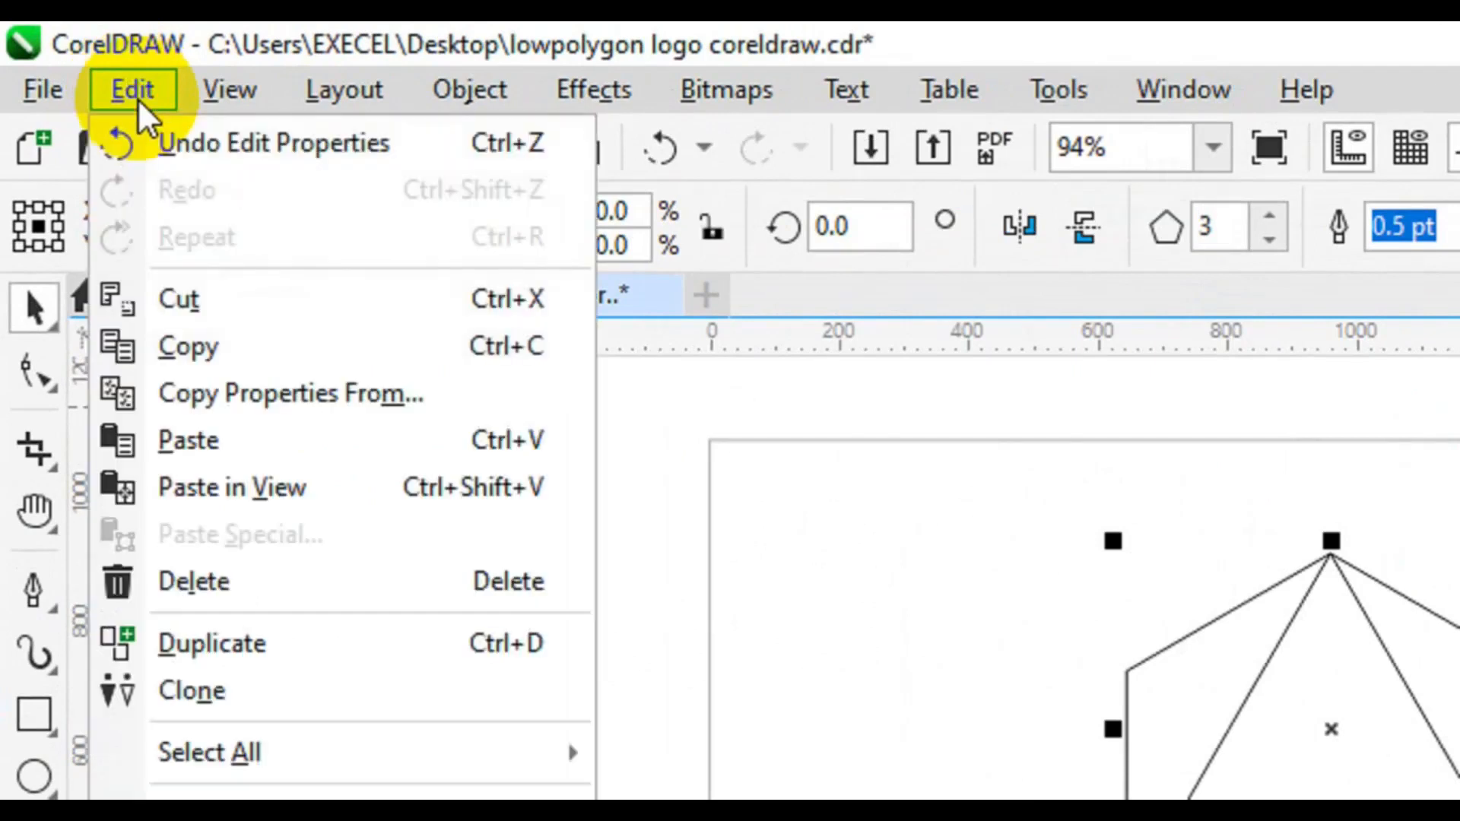
pyautogui.click(199, 346)
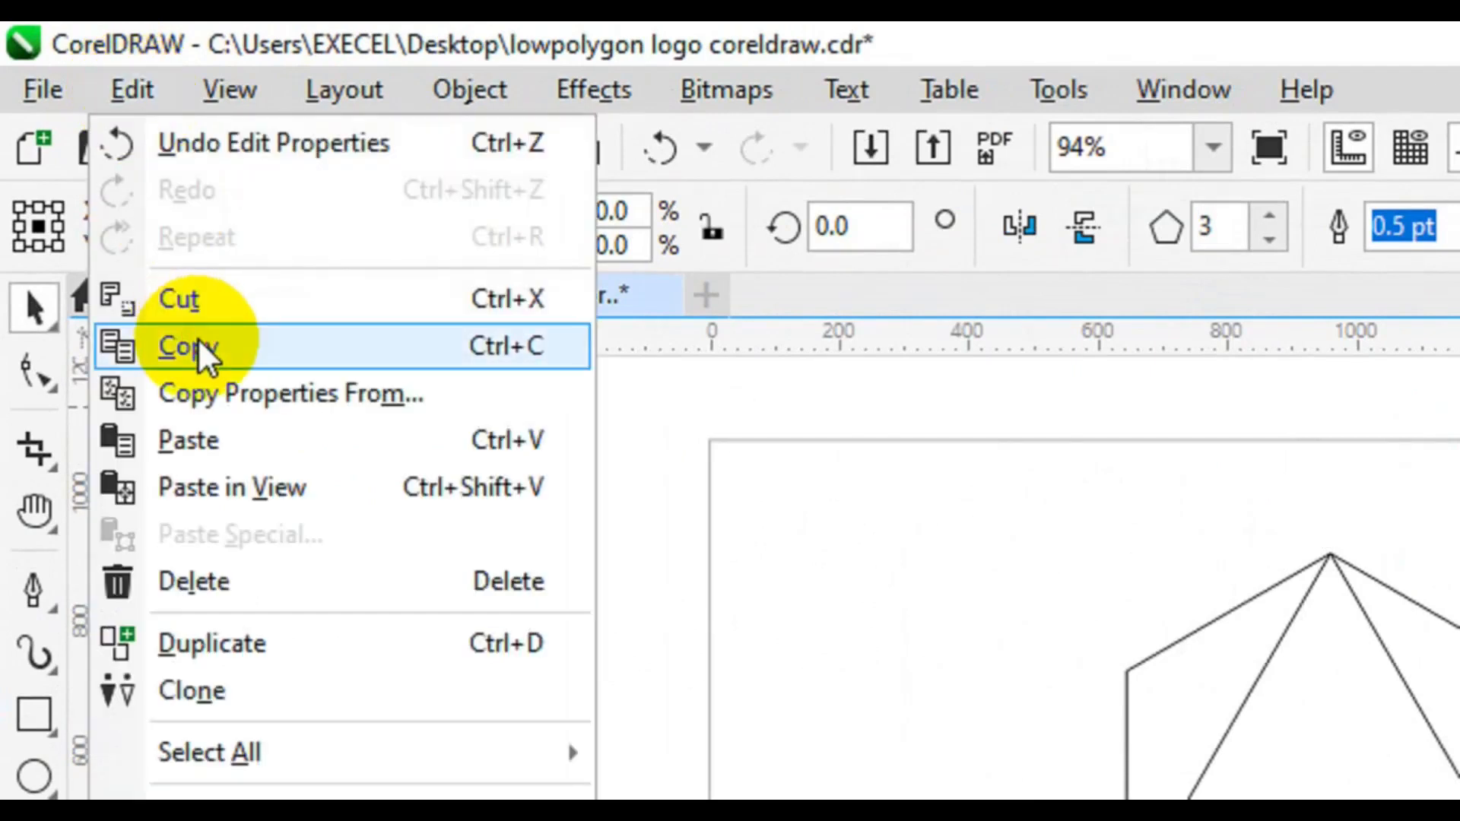
pyautogui.click(197, 343)
pyautogui.click(138, 95)
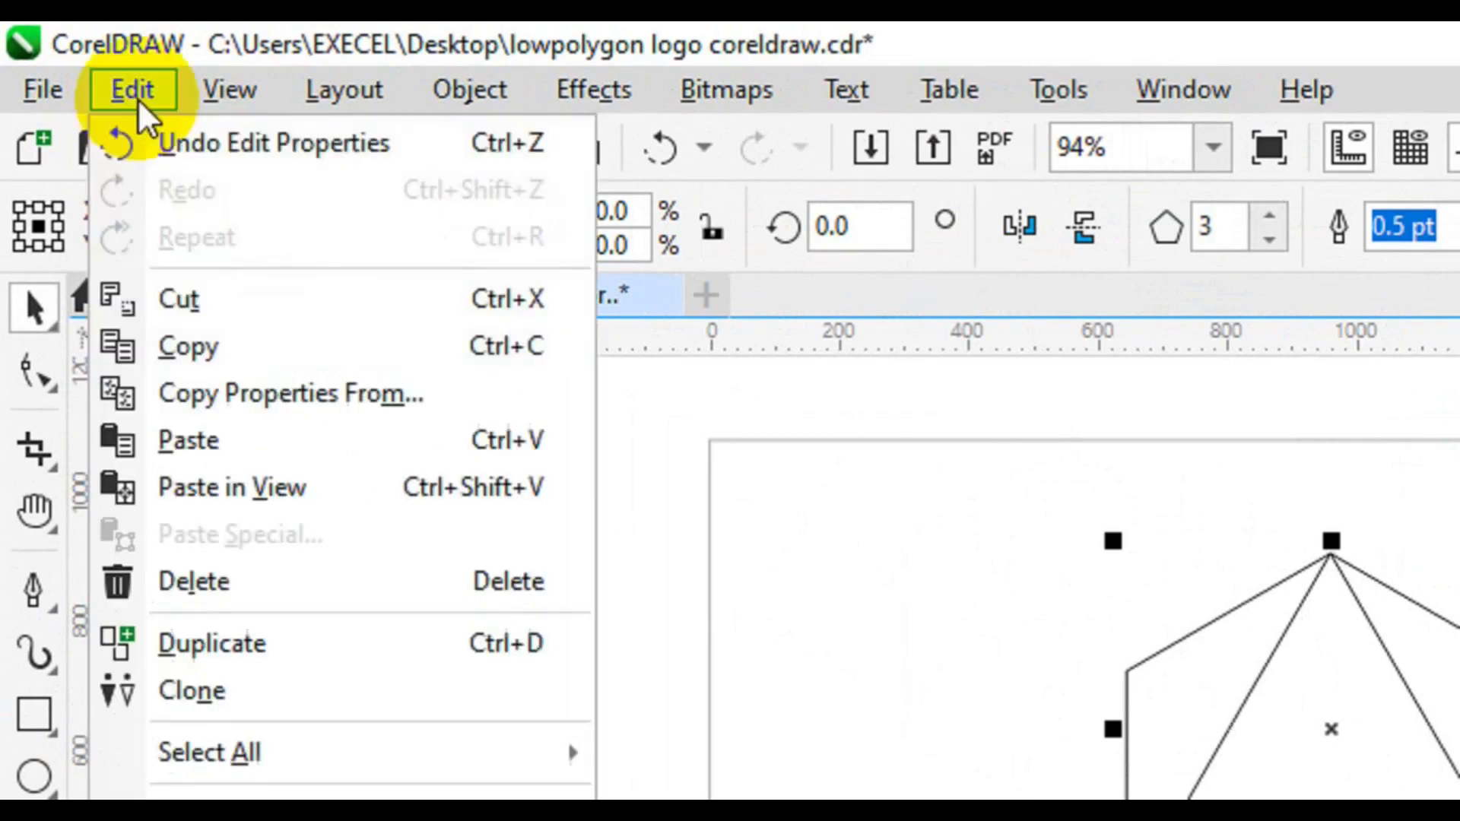
pyautogui.click(245, 450)
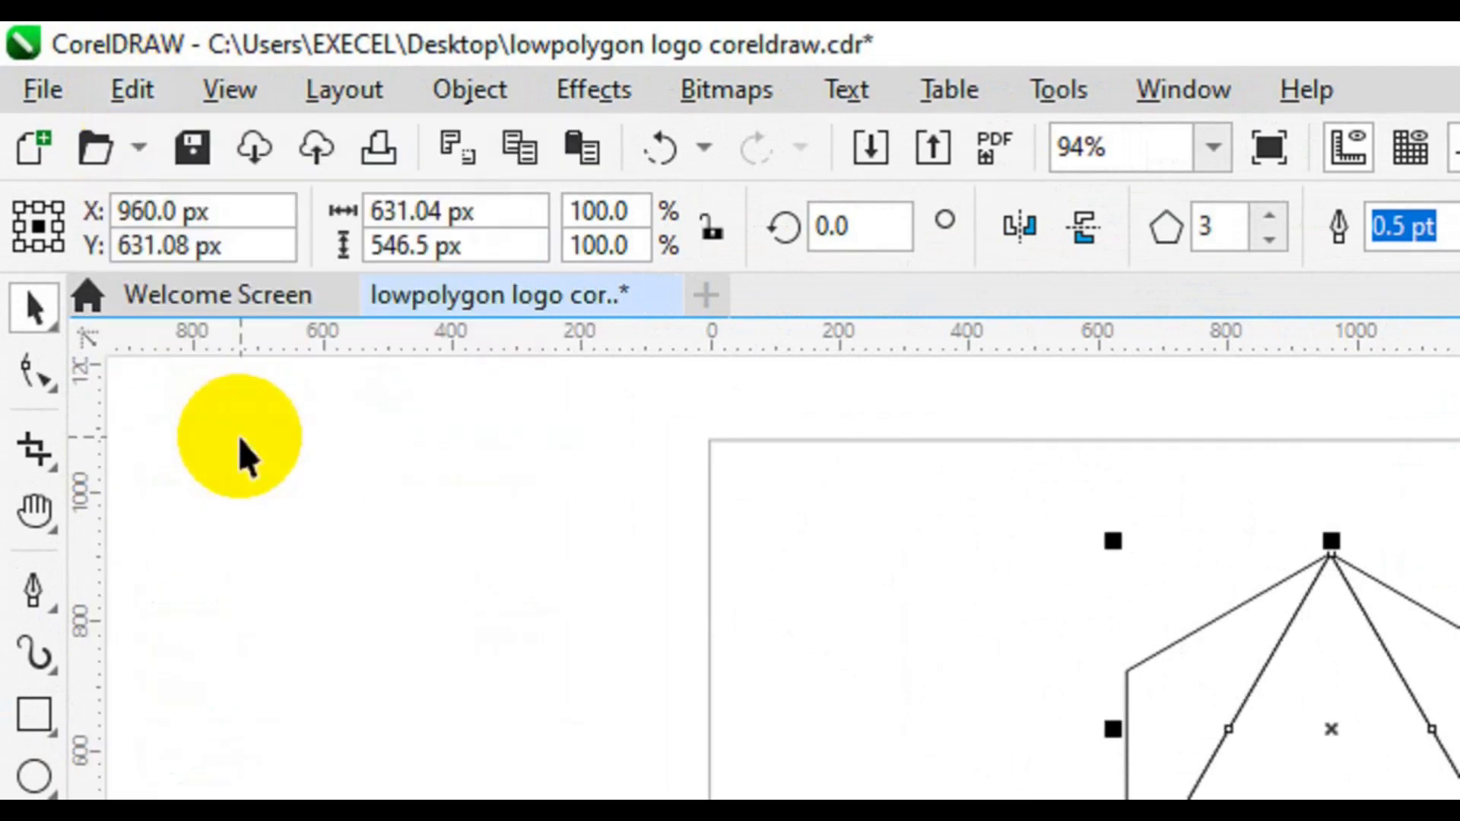
pyautogui.click(1036, 241)
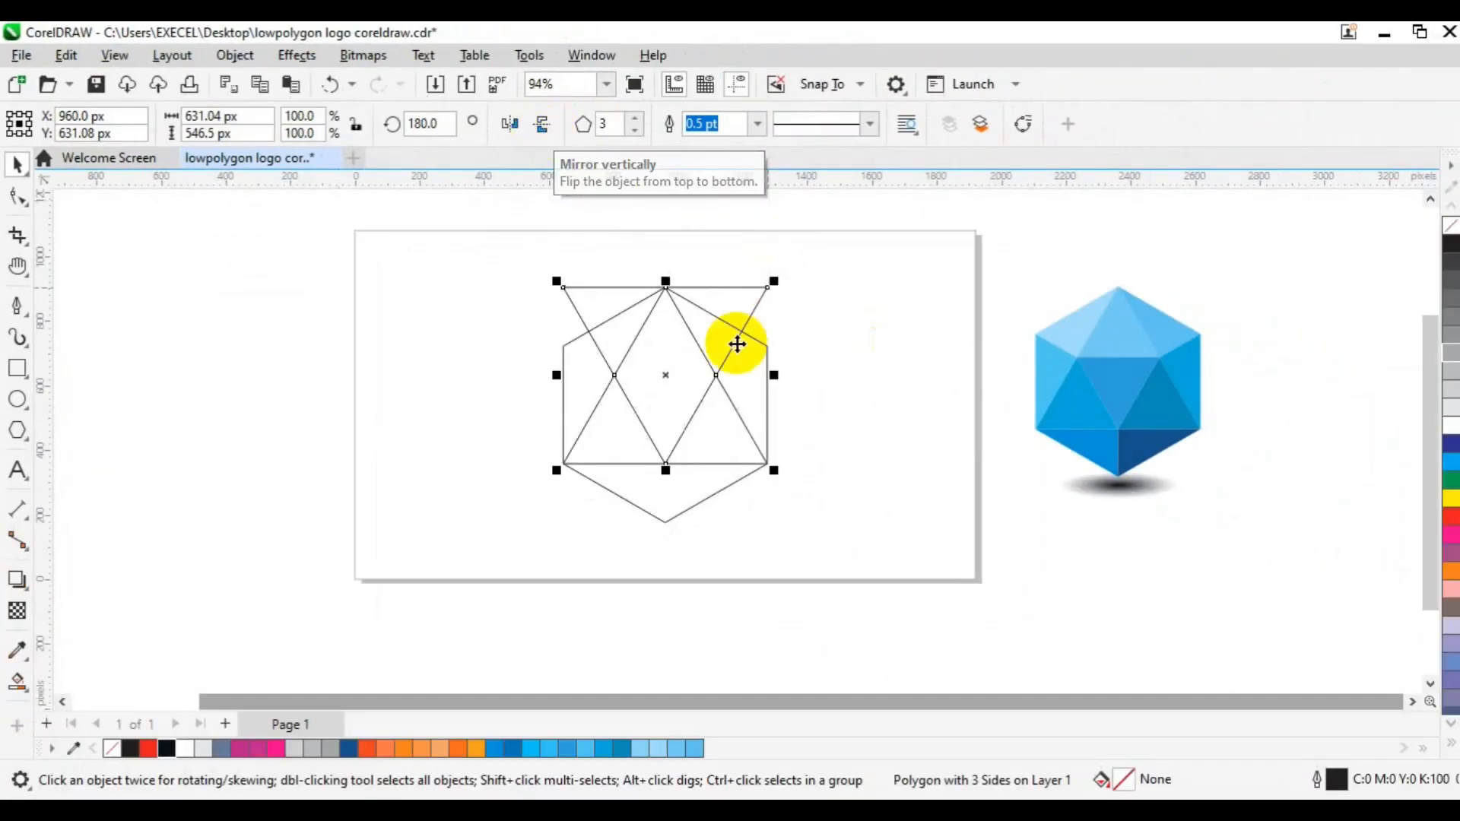
# - Scale the inverted triangle about its centre to about 234 by 203 px and bottom-align it with the large triangle
pyautogui.moveTo(777, 280); pyautogui.dragTo(744, 332)
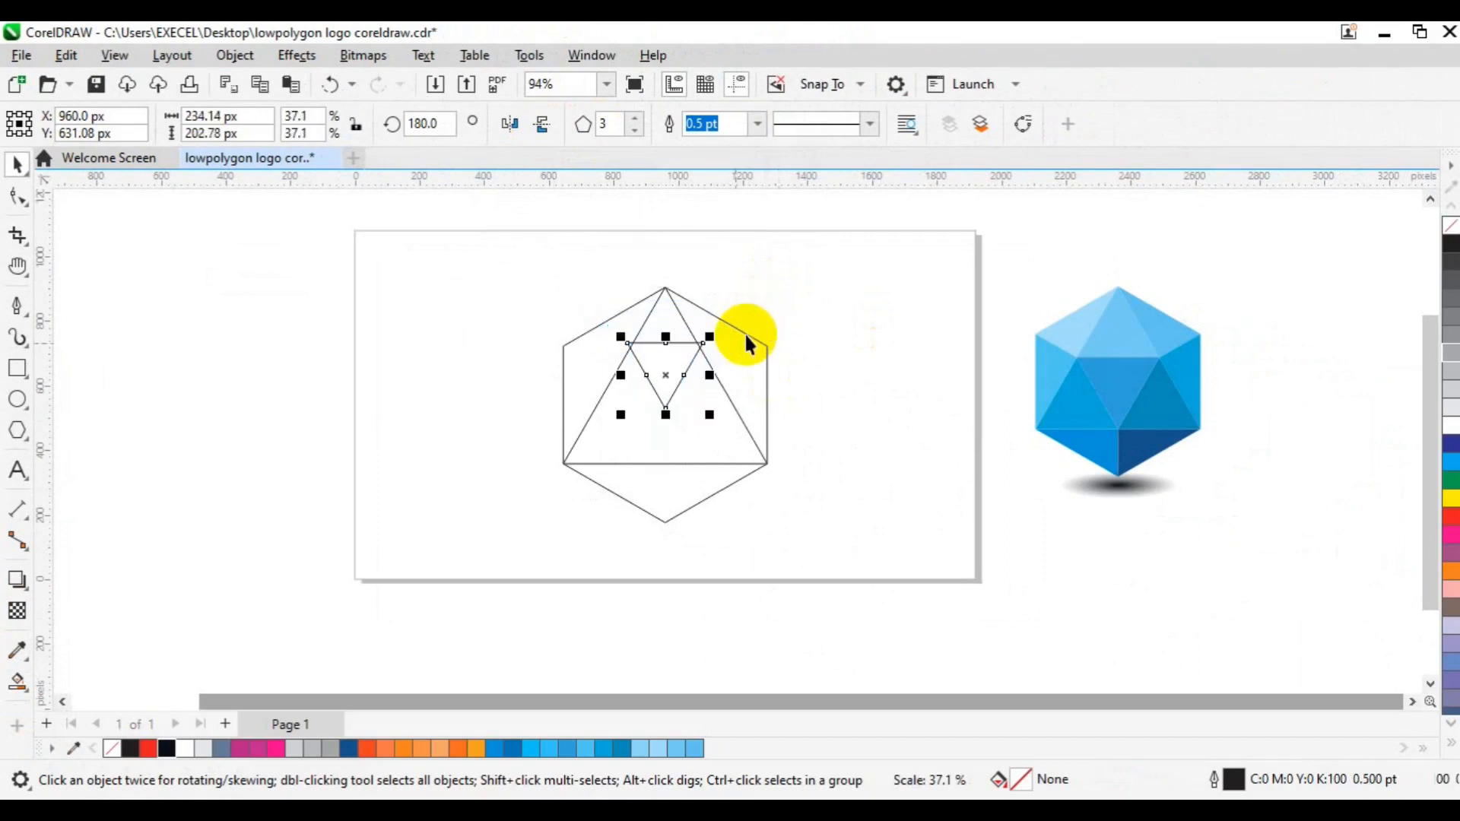
pyautogui.click(654, 462)
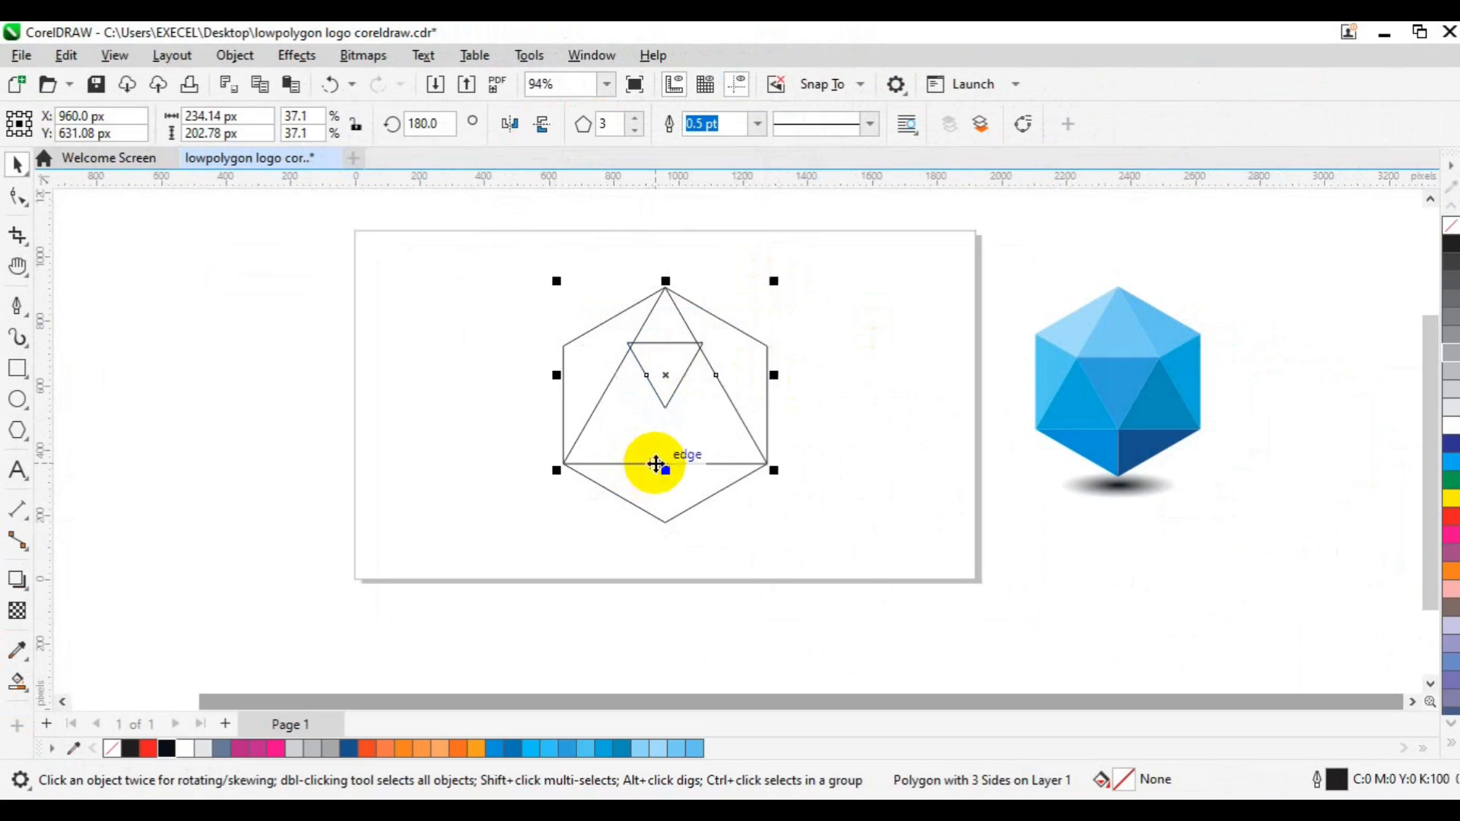
pyautogui.press('b')
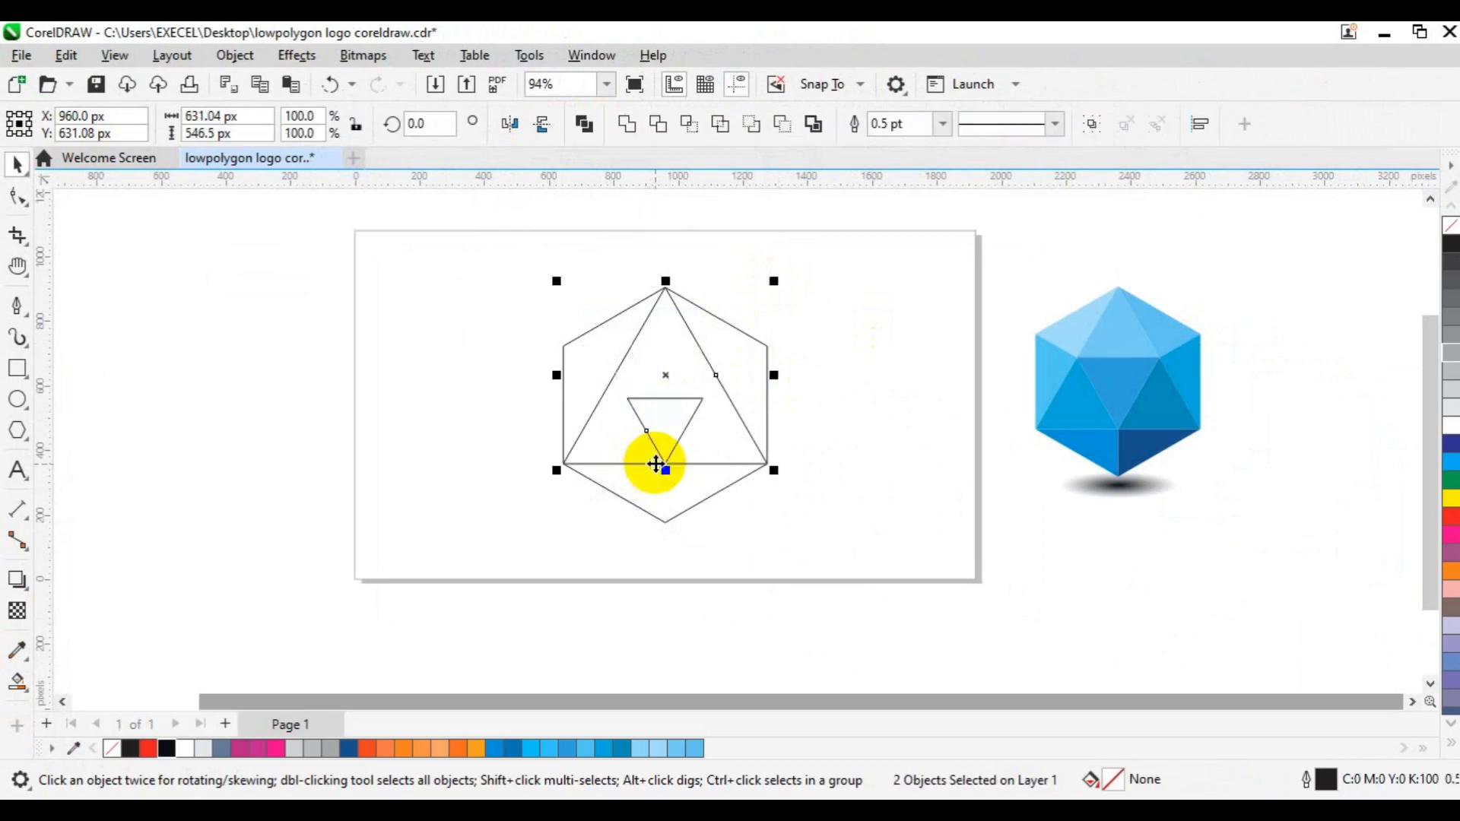
pyautogui.click(825, 527)
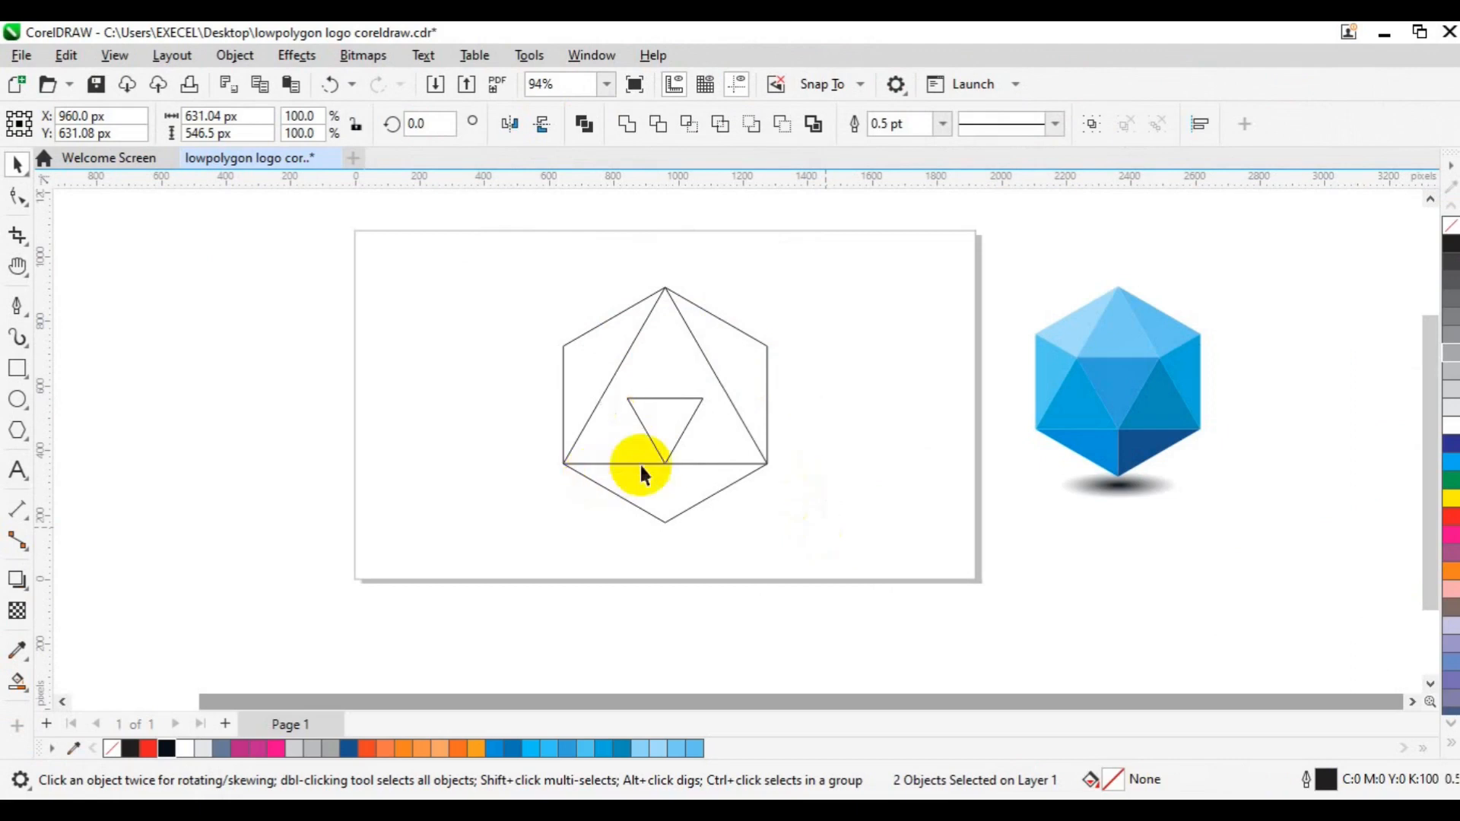
# - Enlarge the inverted triangle about its centre to about 317 by 274 px and bottom-align it with the large triangle again
pyautogui.click(662, 456)
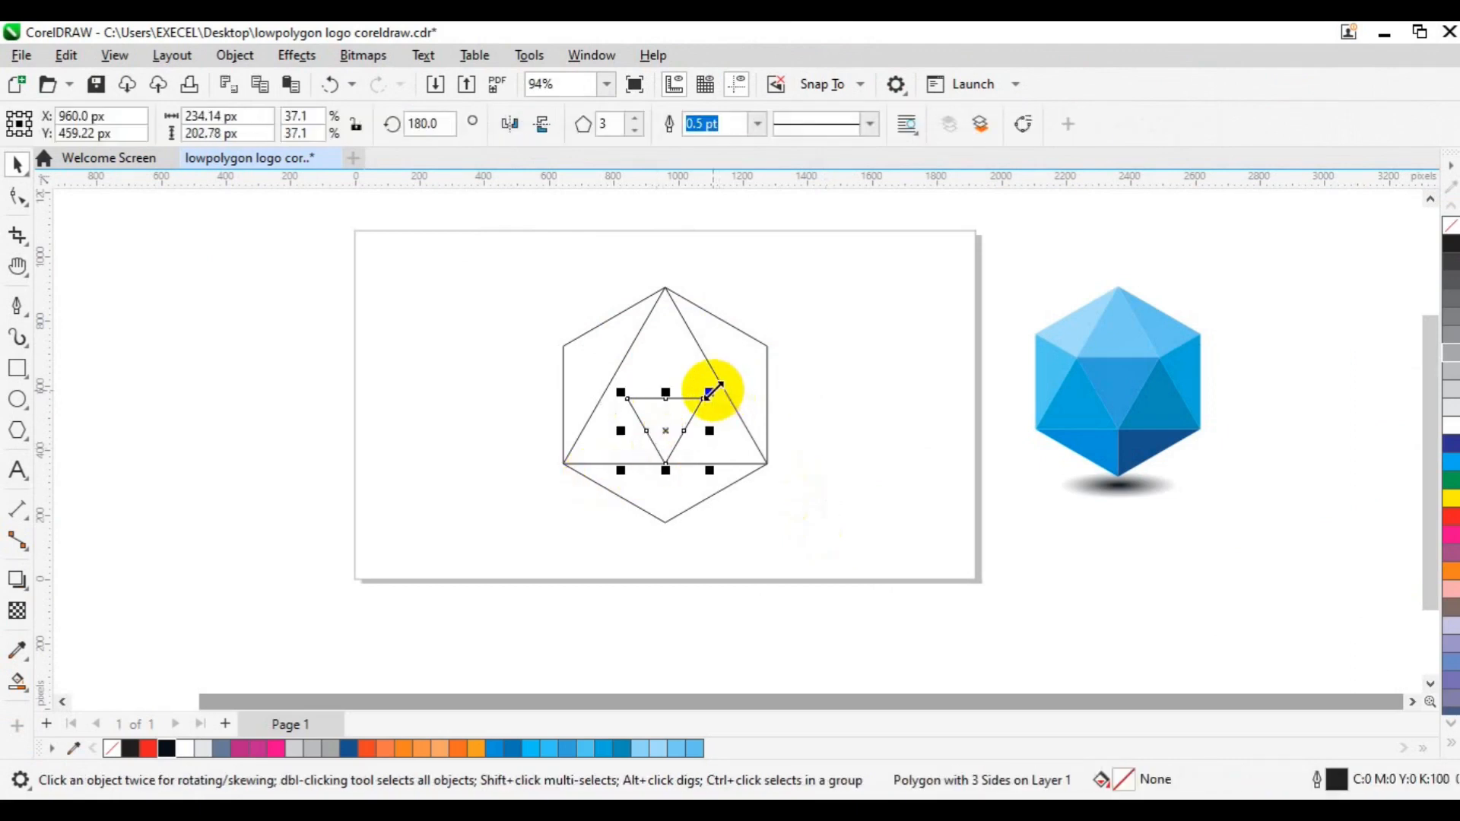
pyautogui.moveTo(709, 392); pyautogui.dragTo(743, 382)
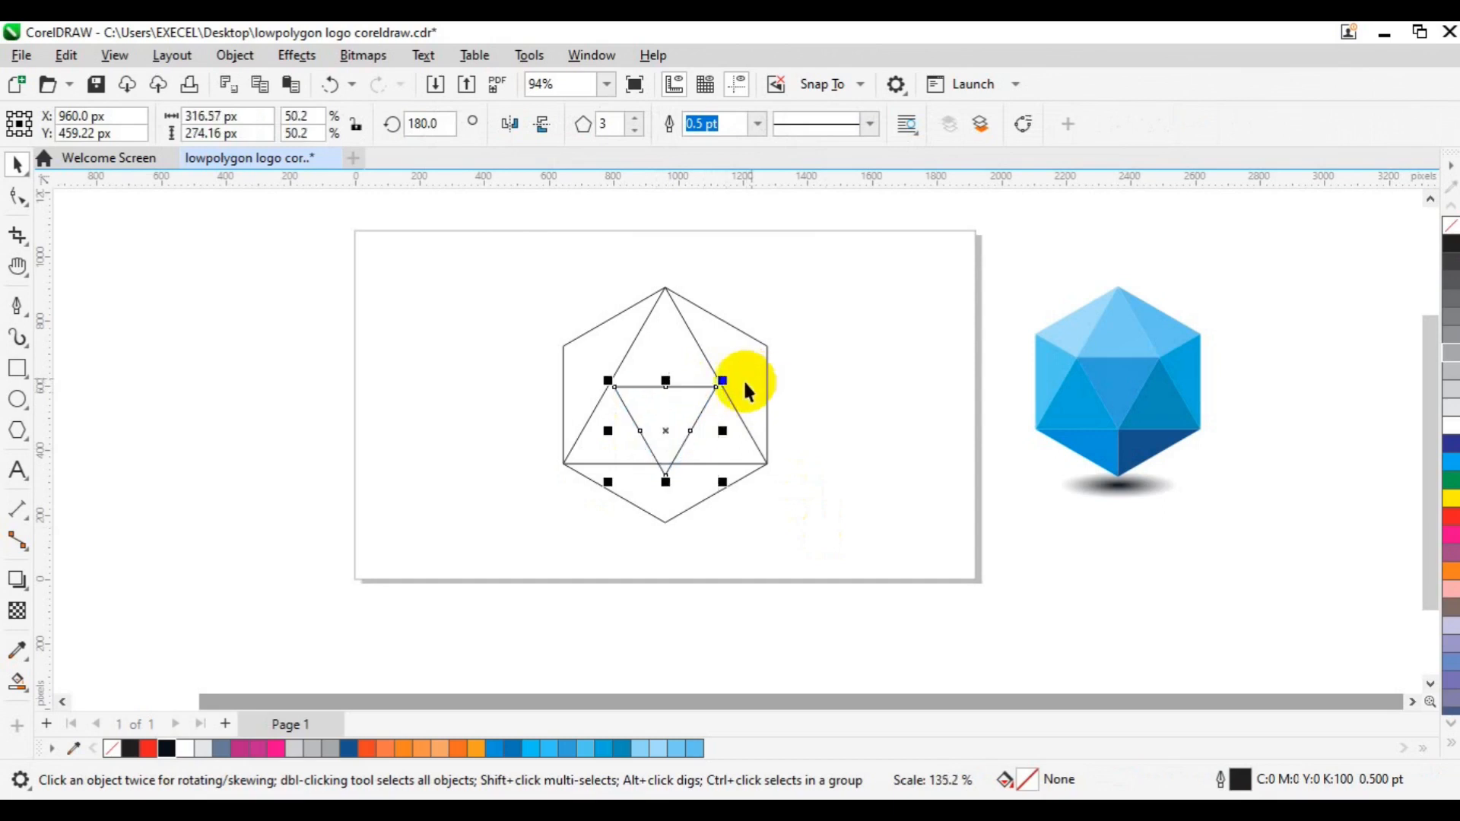
pyautogui.click(744, 454)
pyautogui.keyDown('shift'); pyautogui.click(744, 454); pyautogui.keyUp('shift')
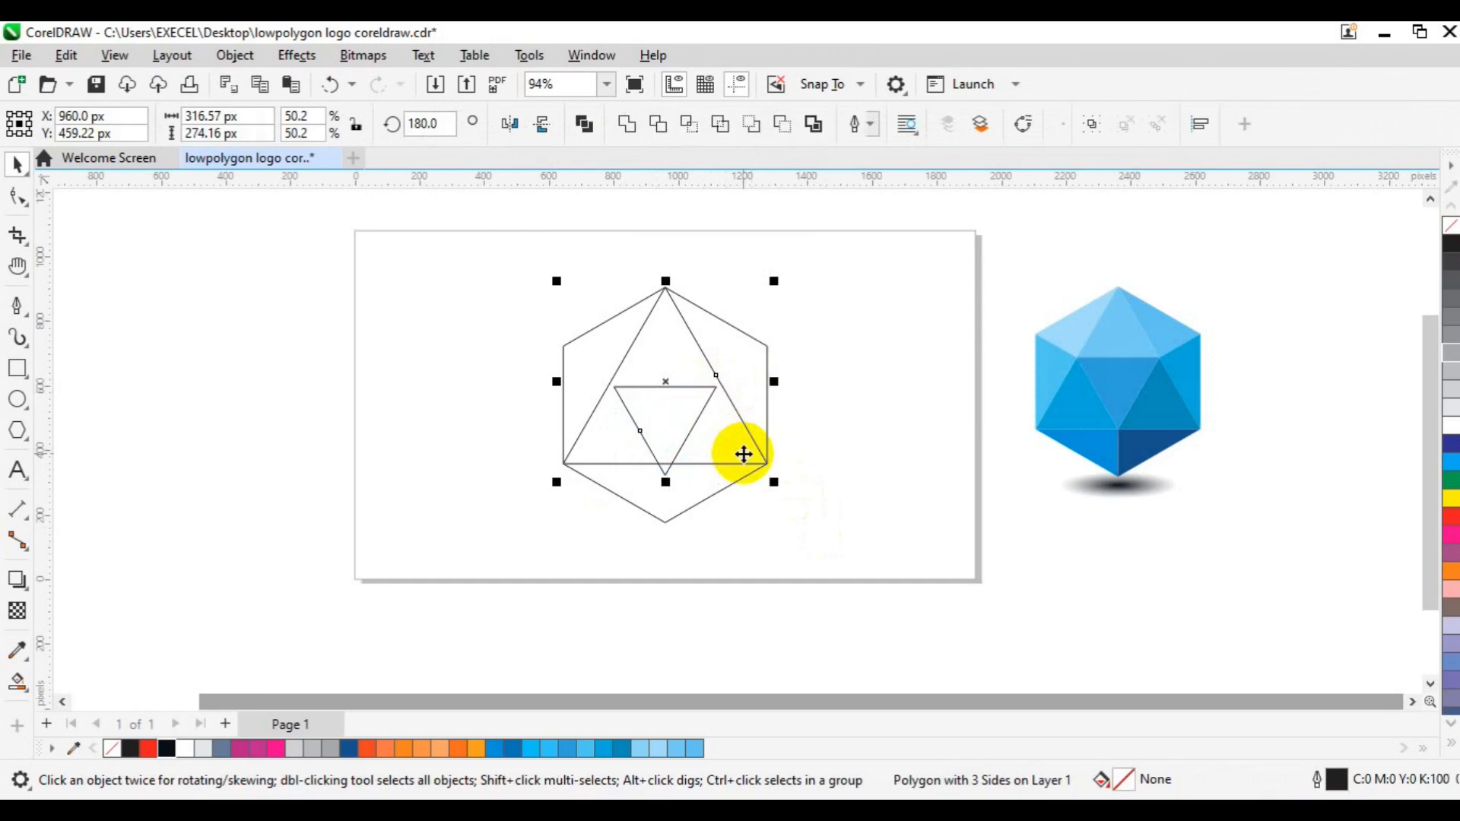
pyautogui.press('b')
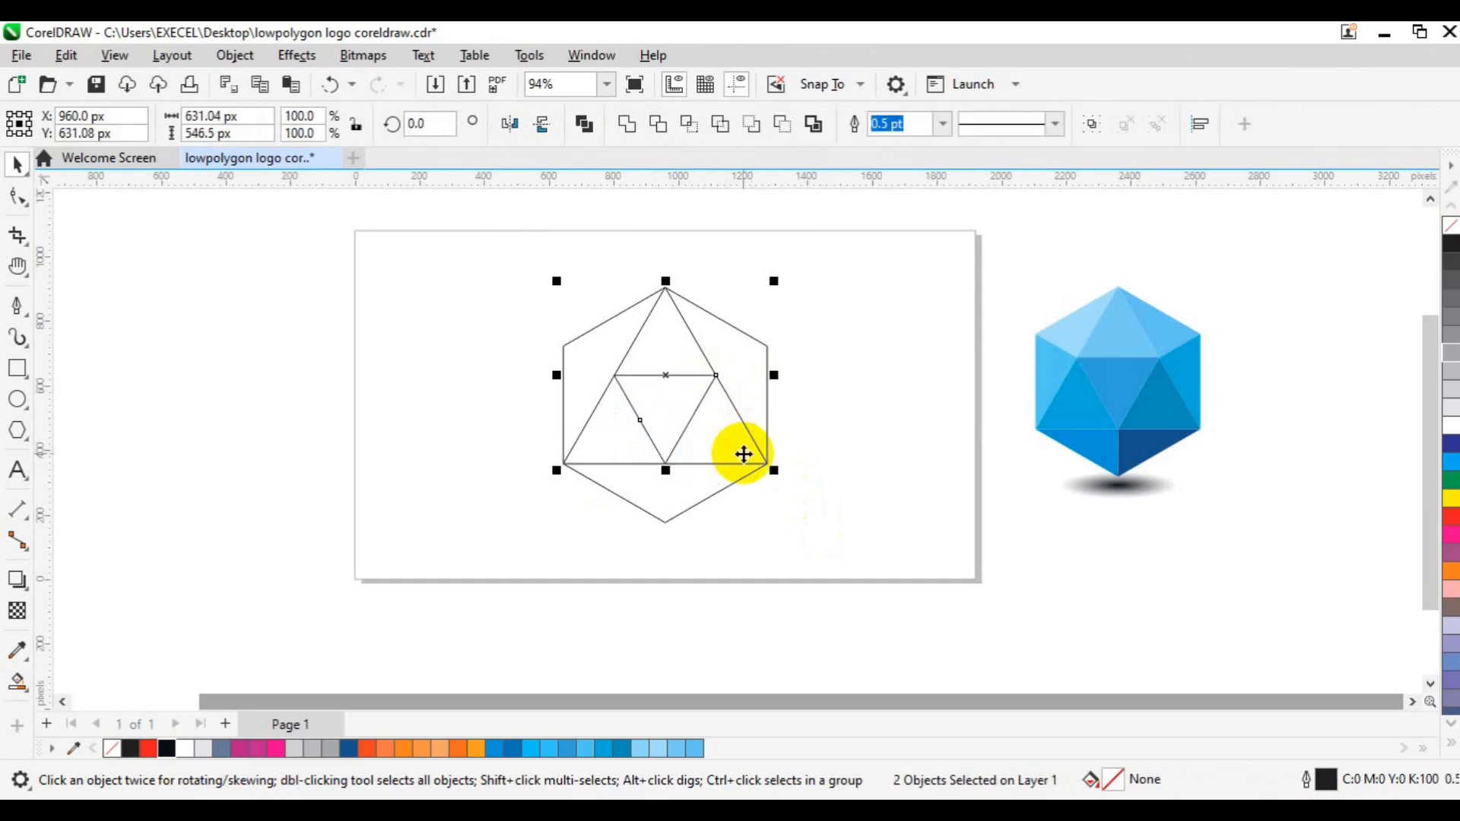
pyautogui.click(870, 392)
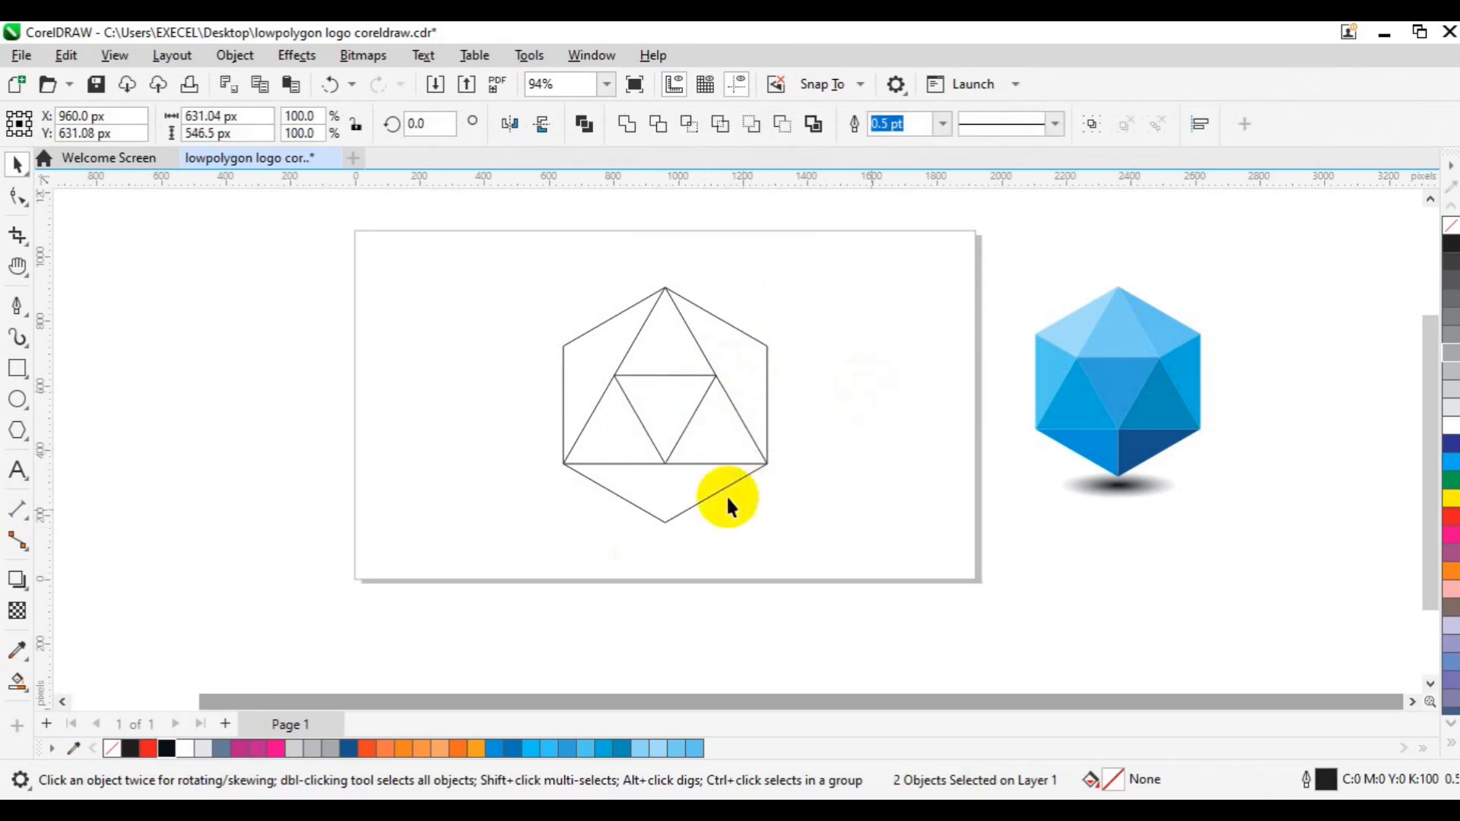
# - Draw two straight Pen lines joining the hexagon's upper-left and upper-right corners to the inverted triangle's nearest upper corners
pyautogui.click(641, 440)
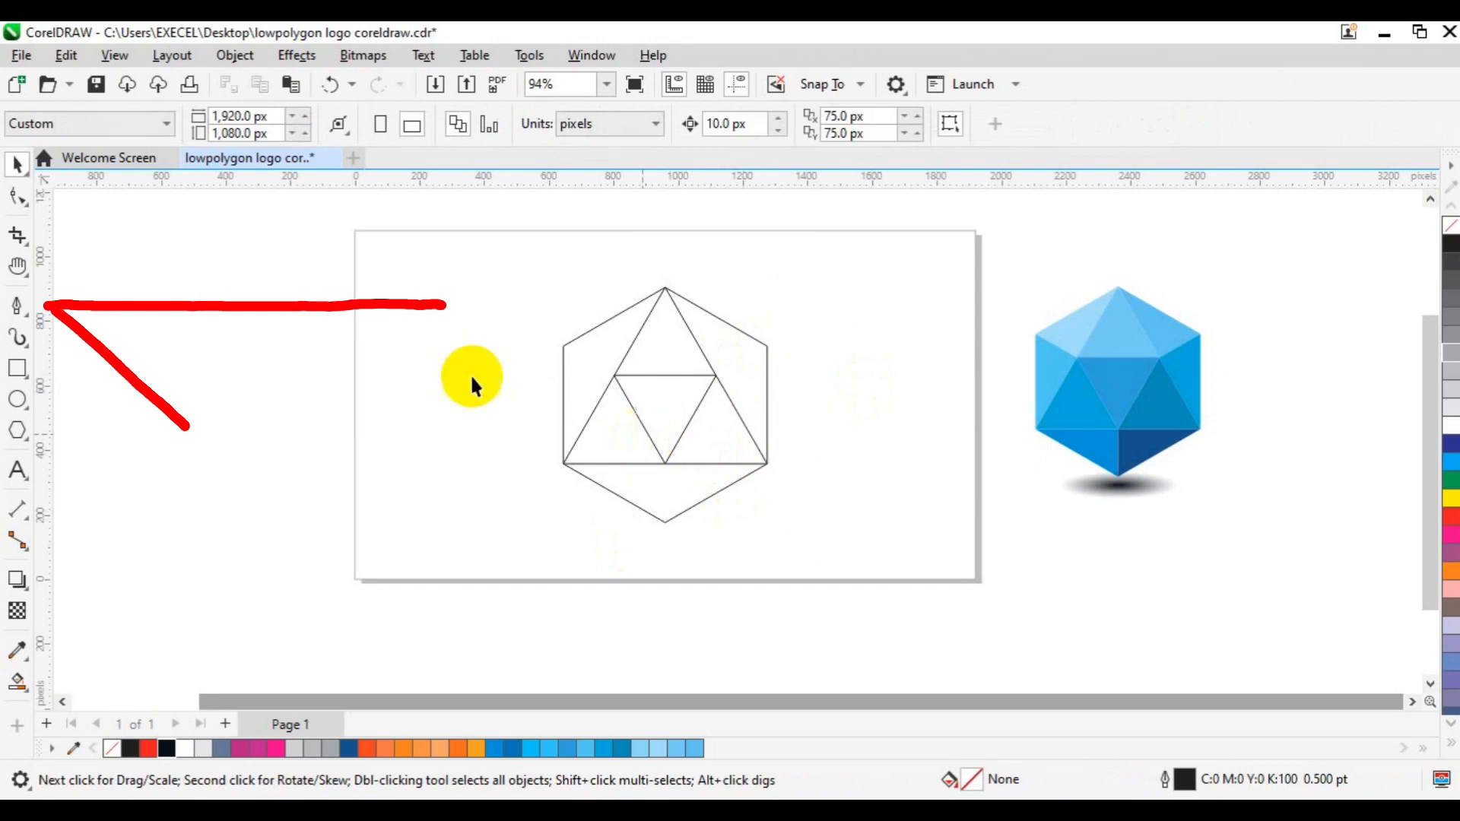
pyautogui.click(18, 304)
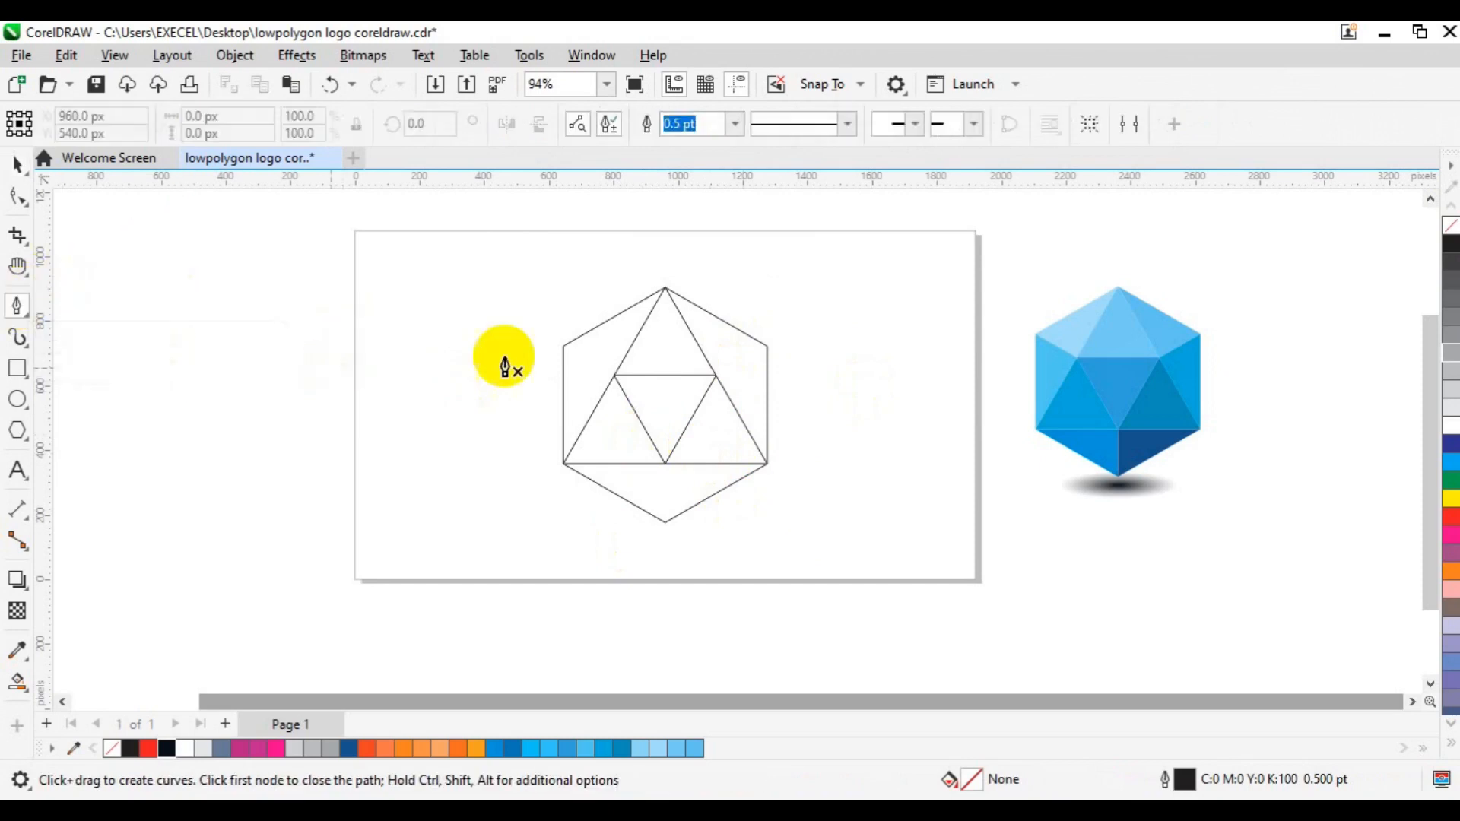
pyautogui.click(563, 347)
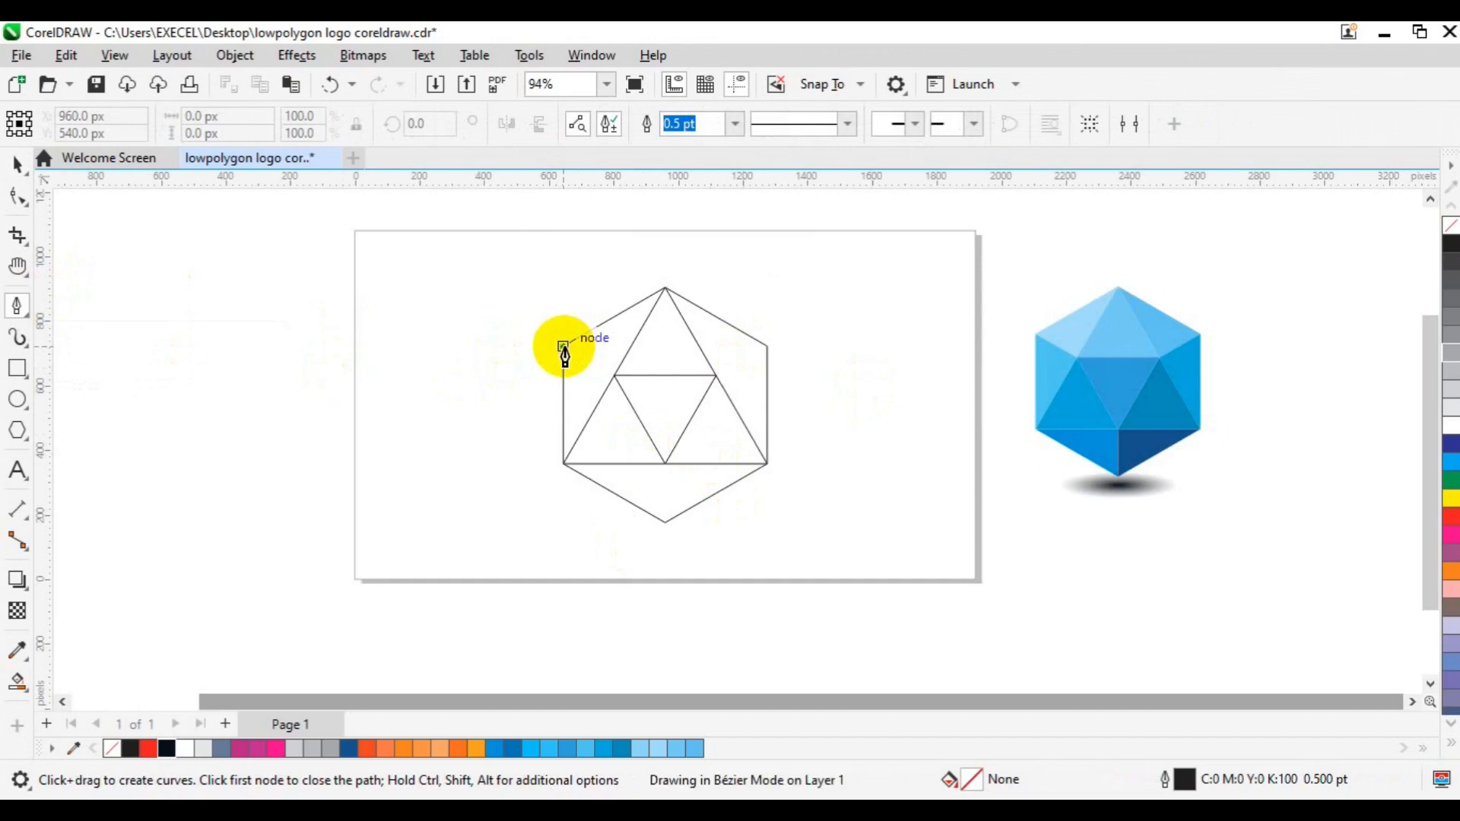
pyautogui.click(614, 375)
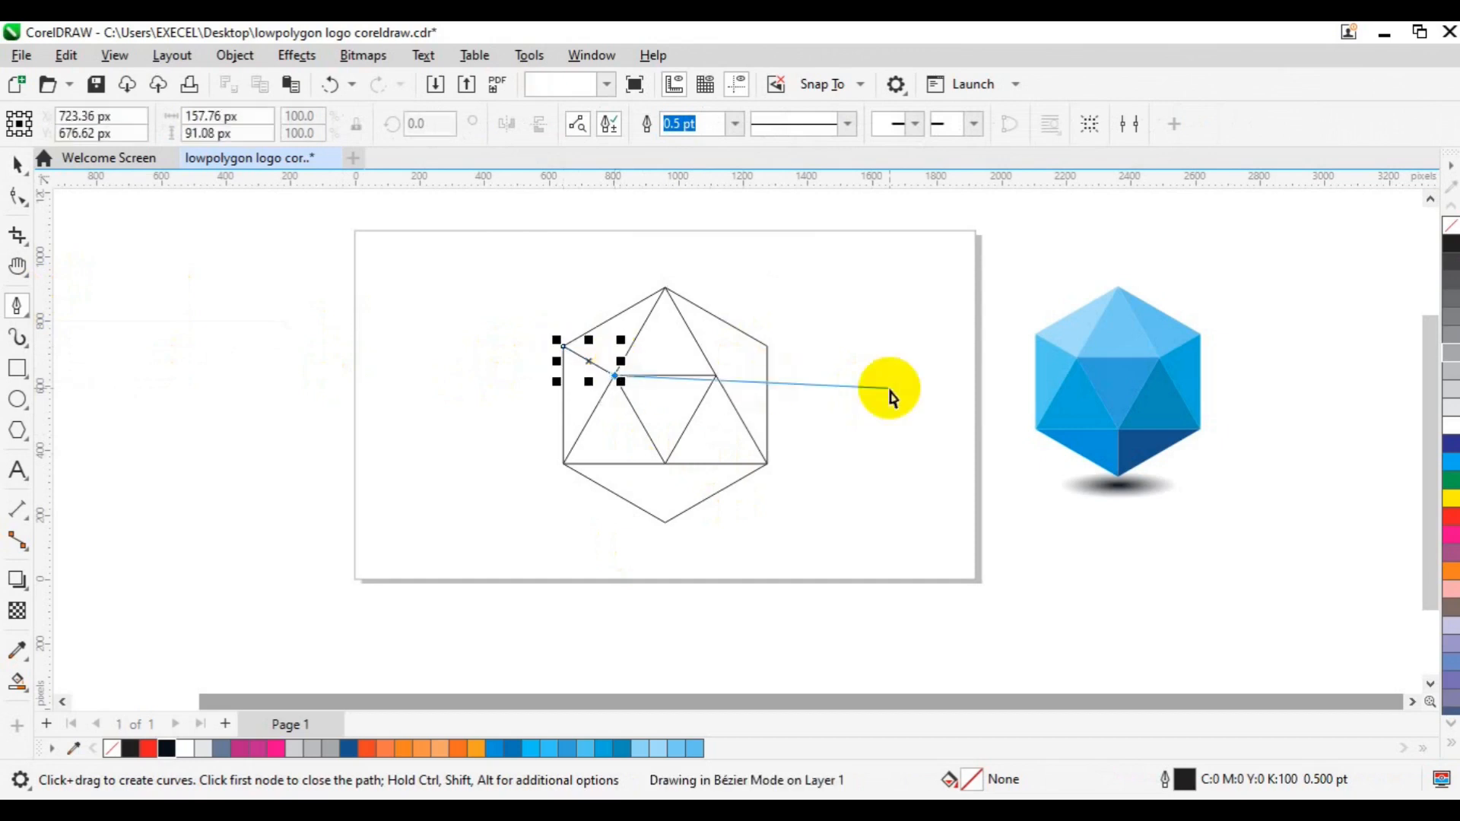
pyautogui.press('Escape')
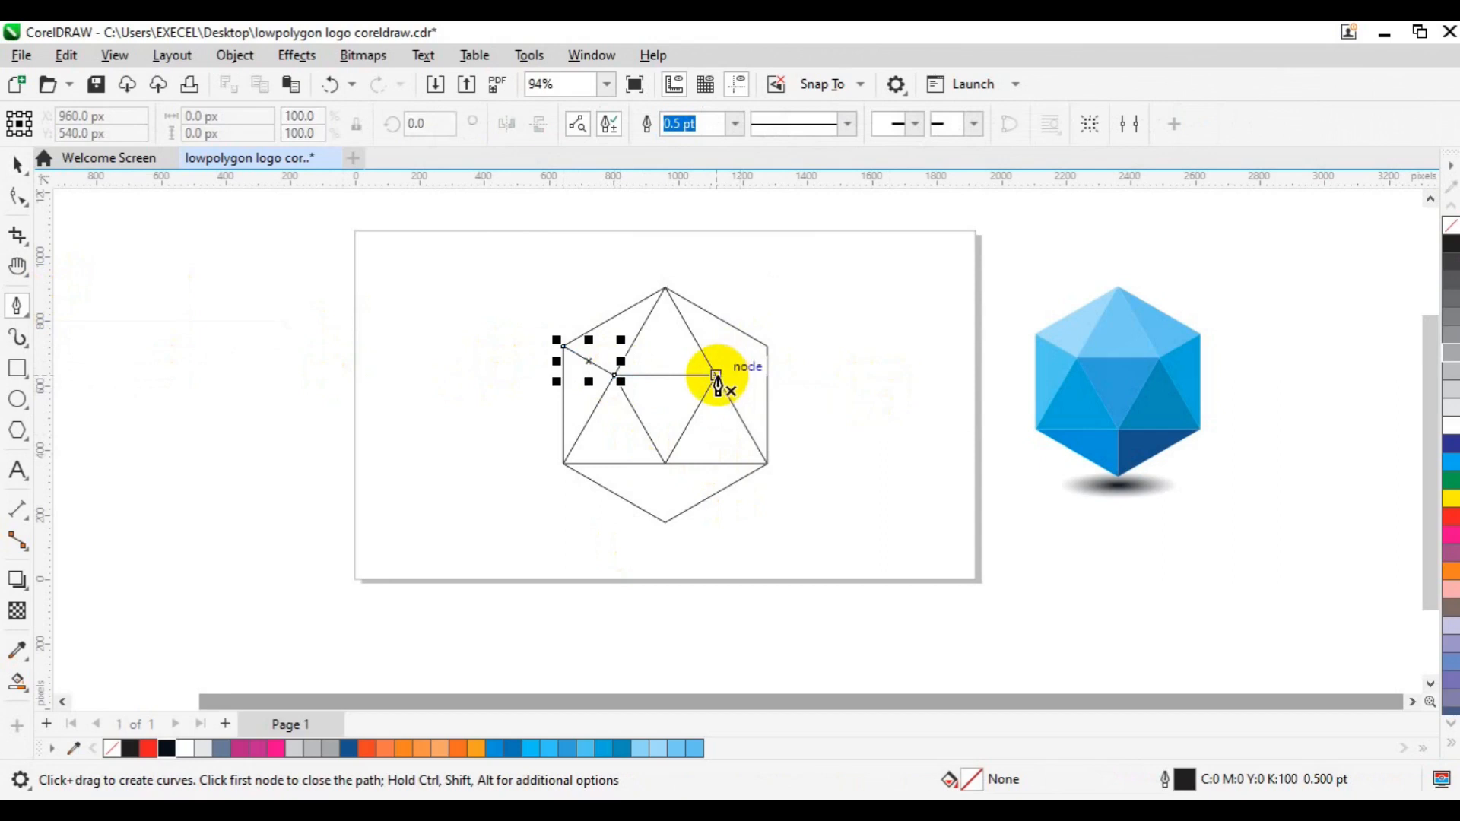
pyautogui.click(717, 376)
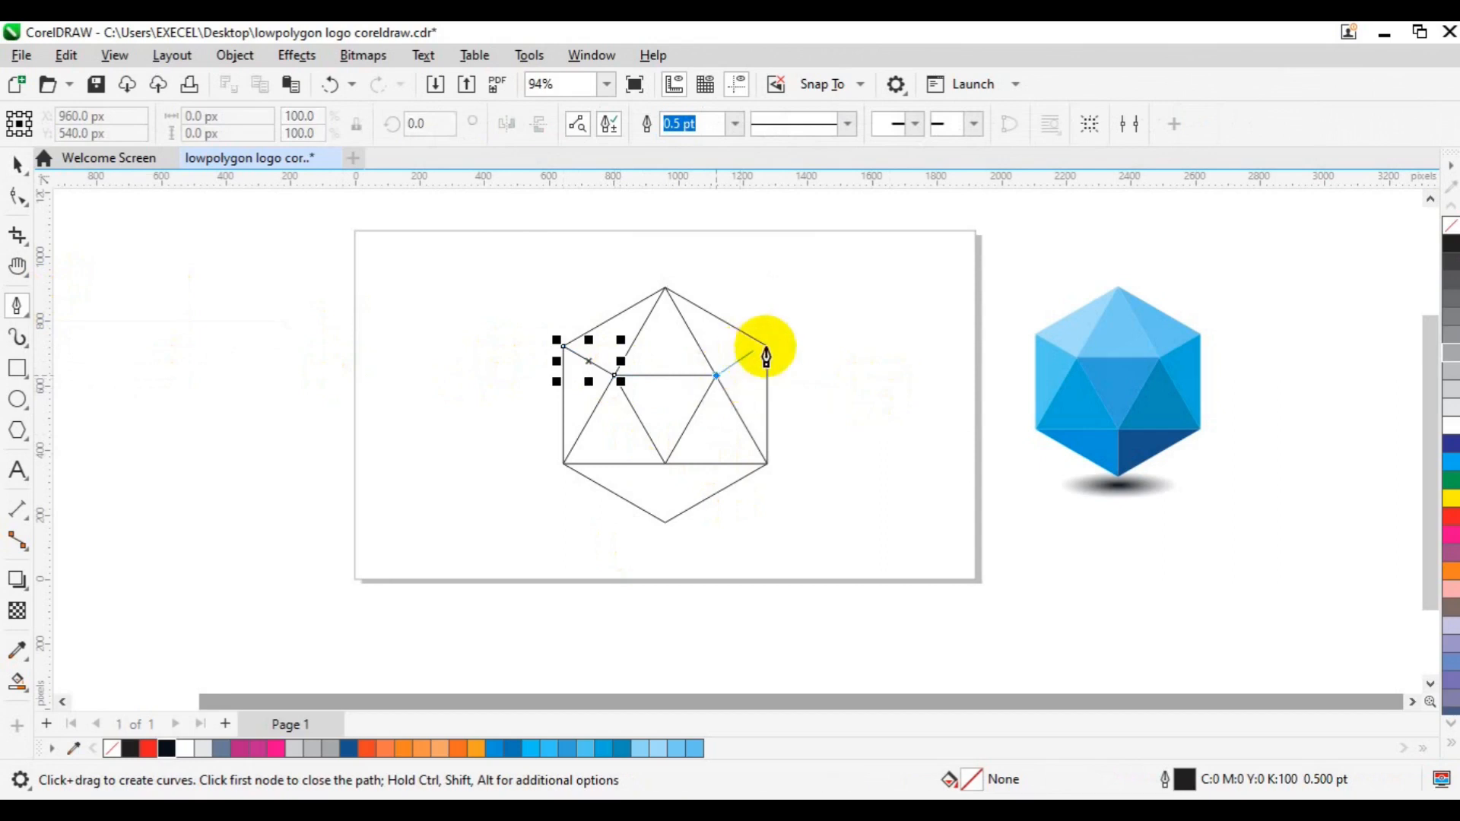
pyautogui.click(768, 346)
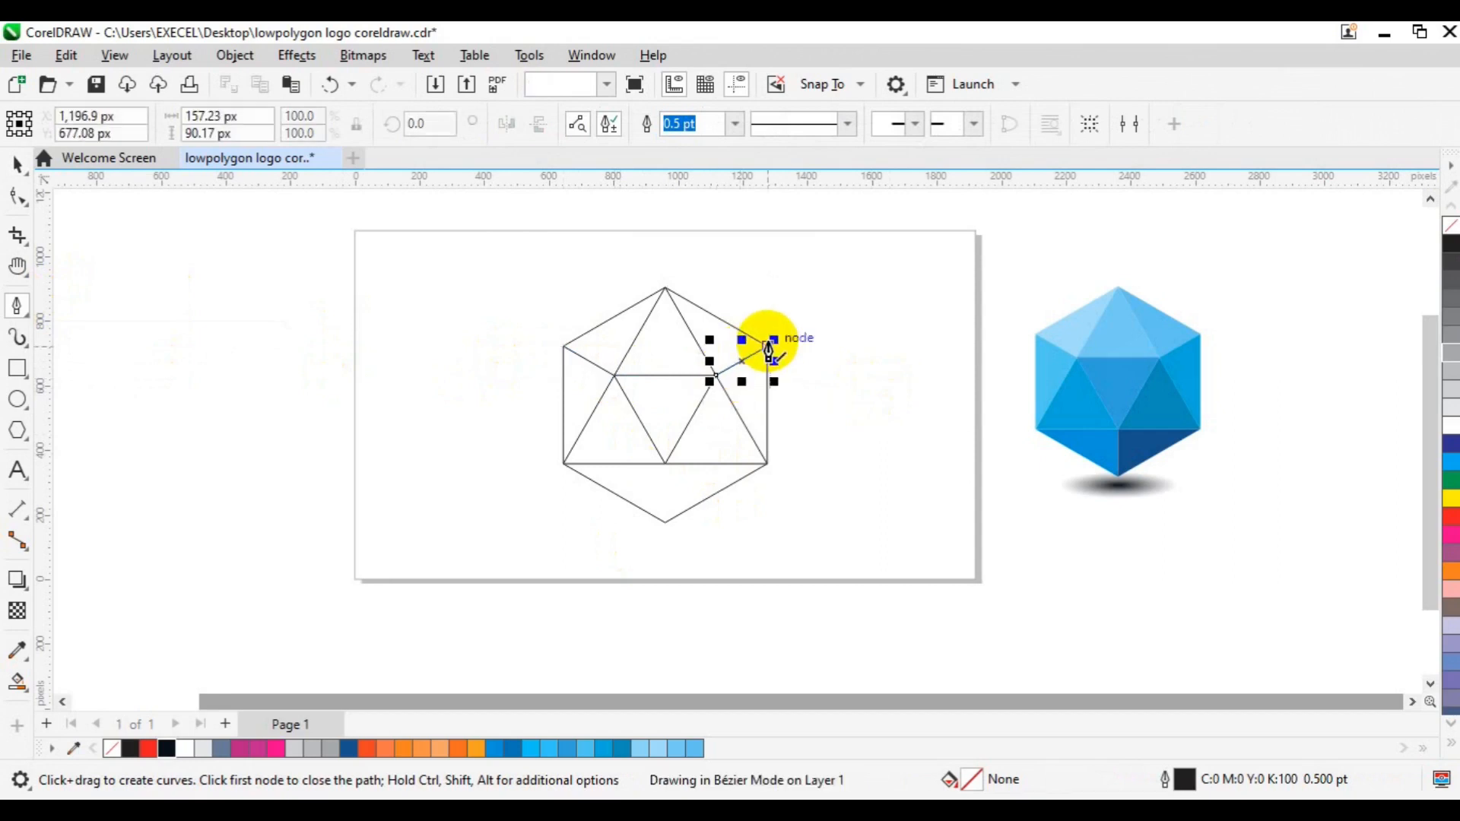
pyautogui.press('Escape')
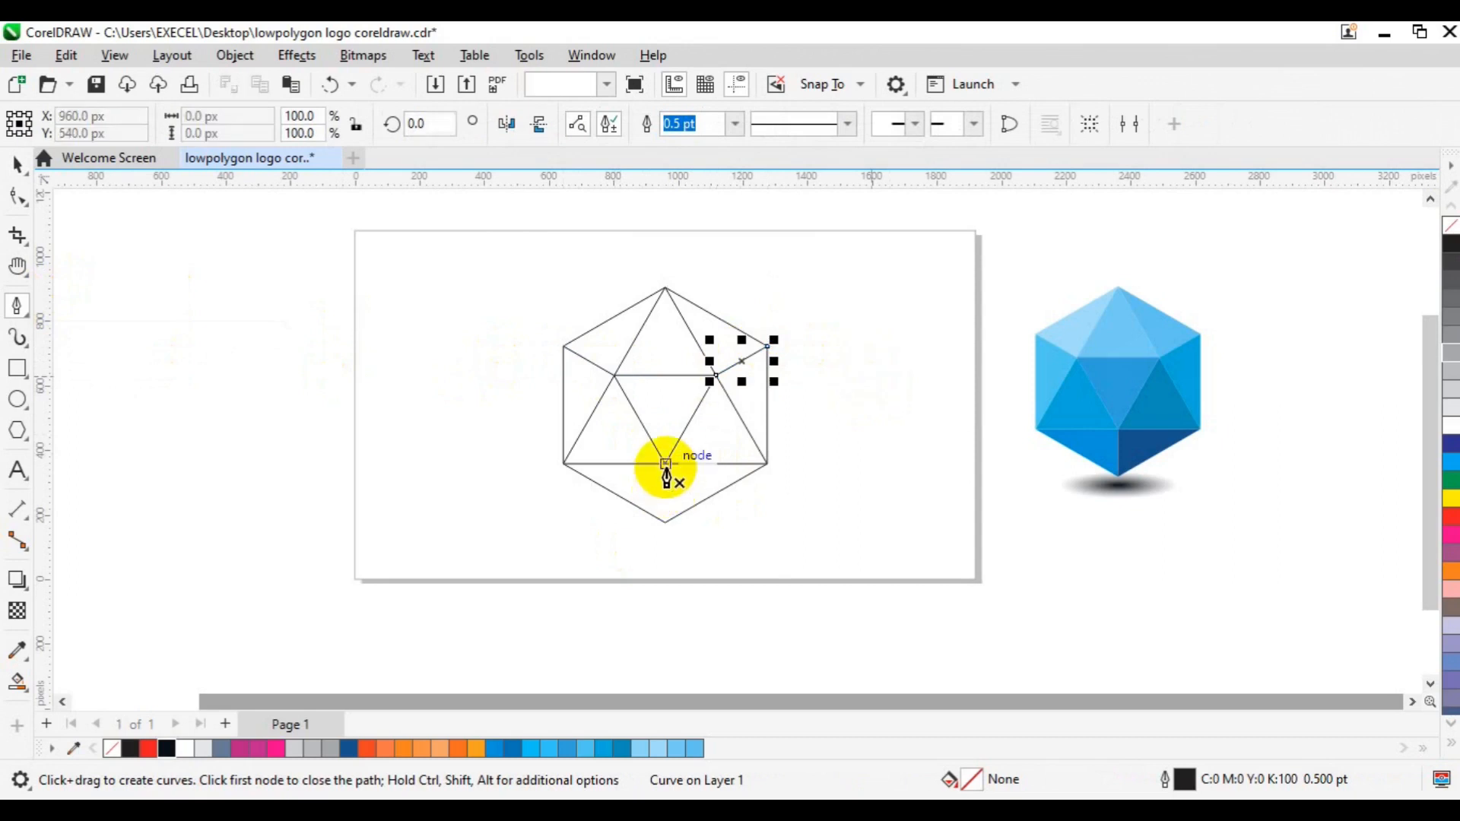
# - Draw a vertical Pen line about 222 px long from the inverted triangle's lower tip to just beyond the hexagon's bottom corner
pyautogui.click(666, 463)
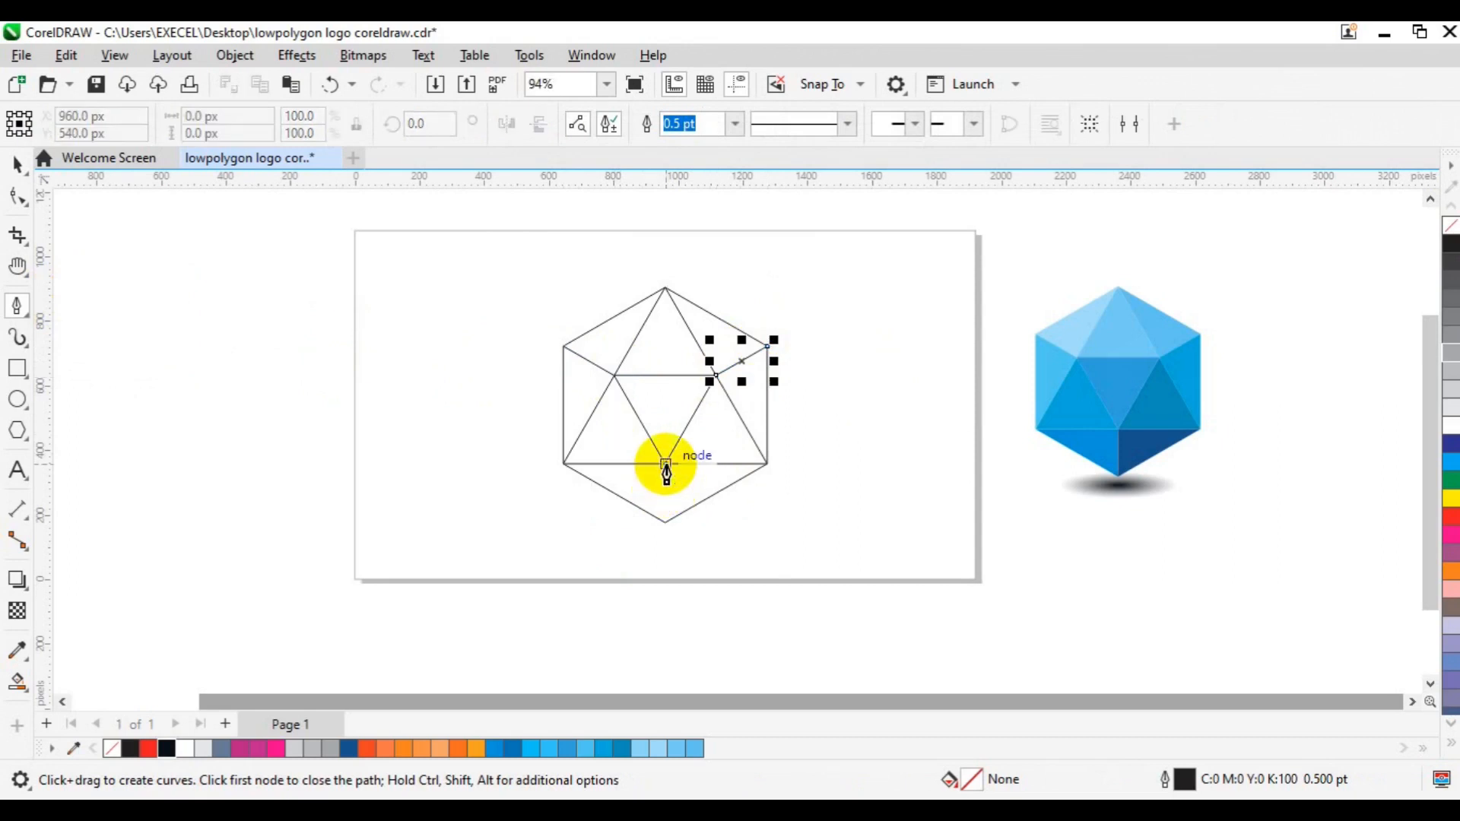
pyautogui.doubleClick(666, 535)
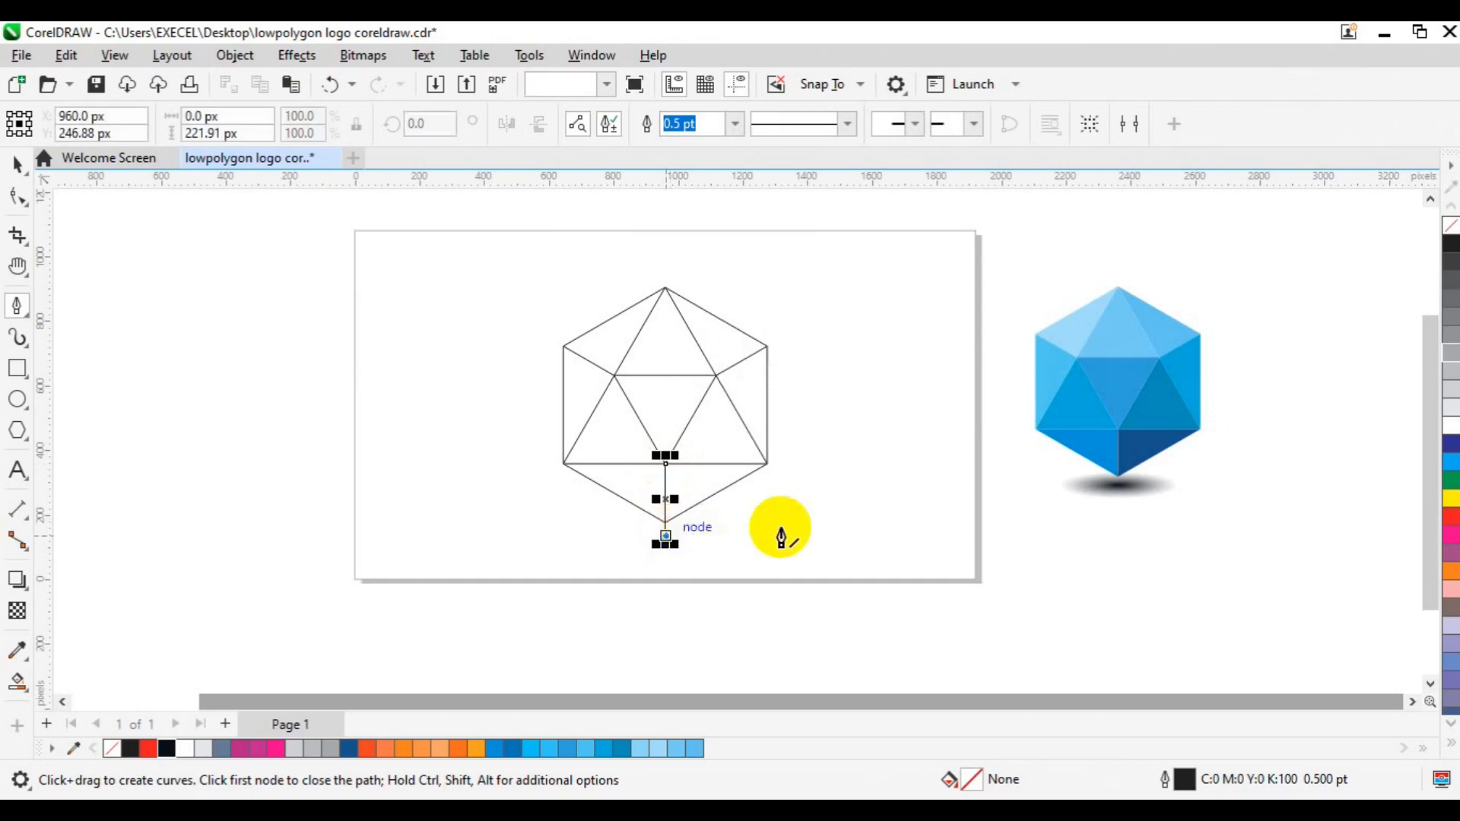
pyautogui.press('Escape')
pyautogui.press('space')
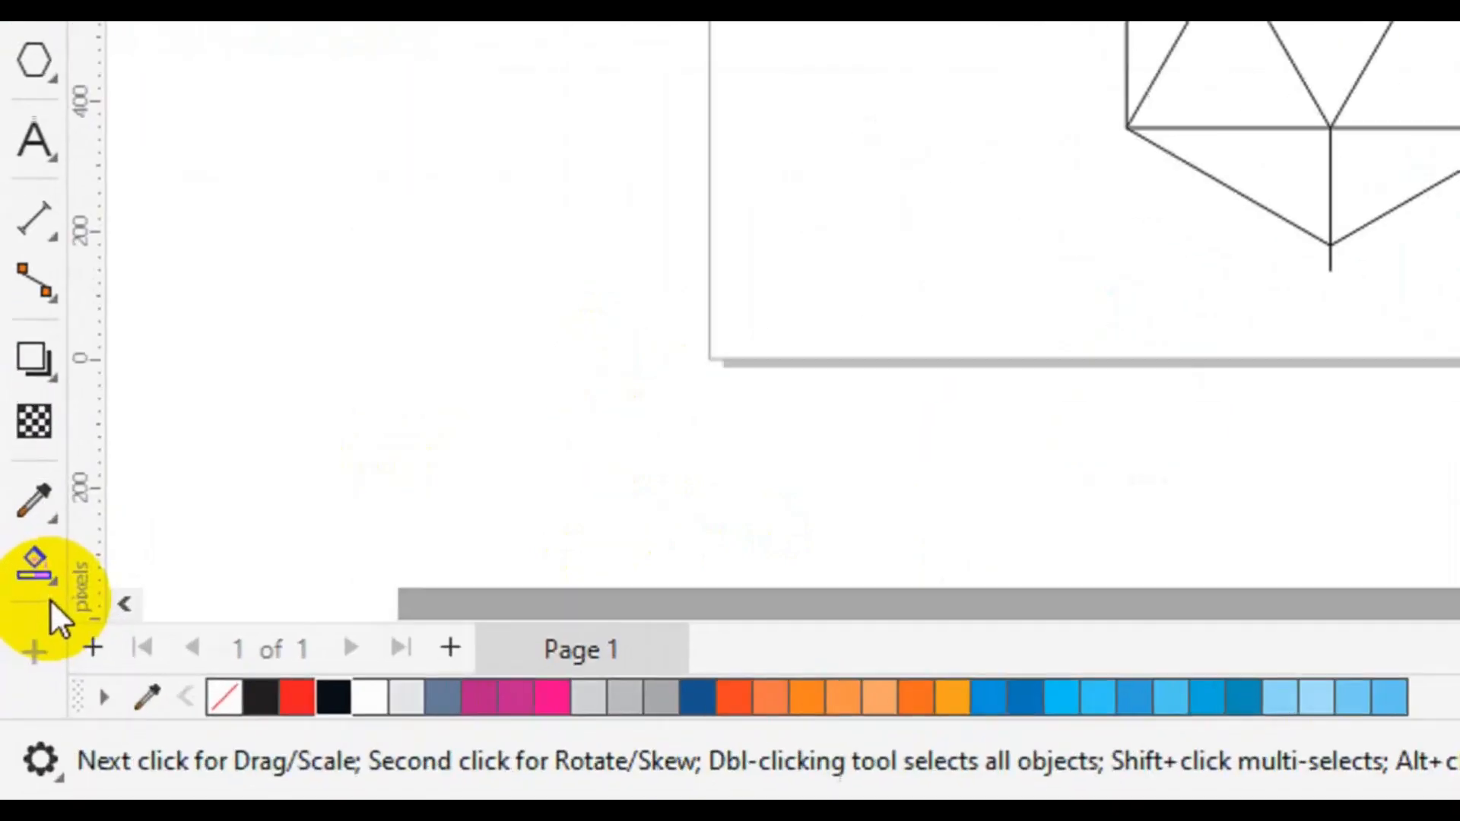
# - Smart Fill all ten enclosed regions of the hexagon with dark blue (C95 M73 Y20 K4), keeping a 0.5 pt black outline
pyautogui.click(25, 692)
pyautogui.click(50, 584)
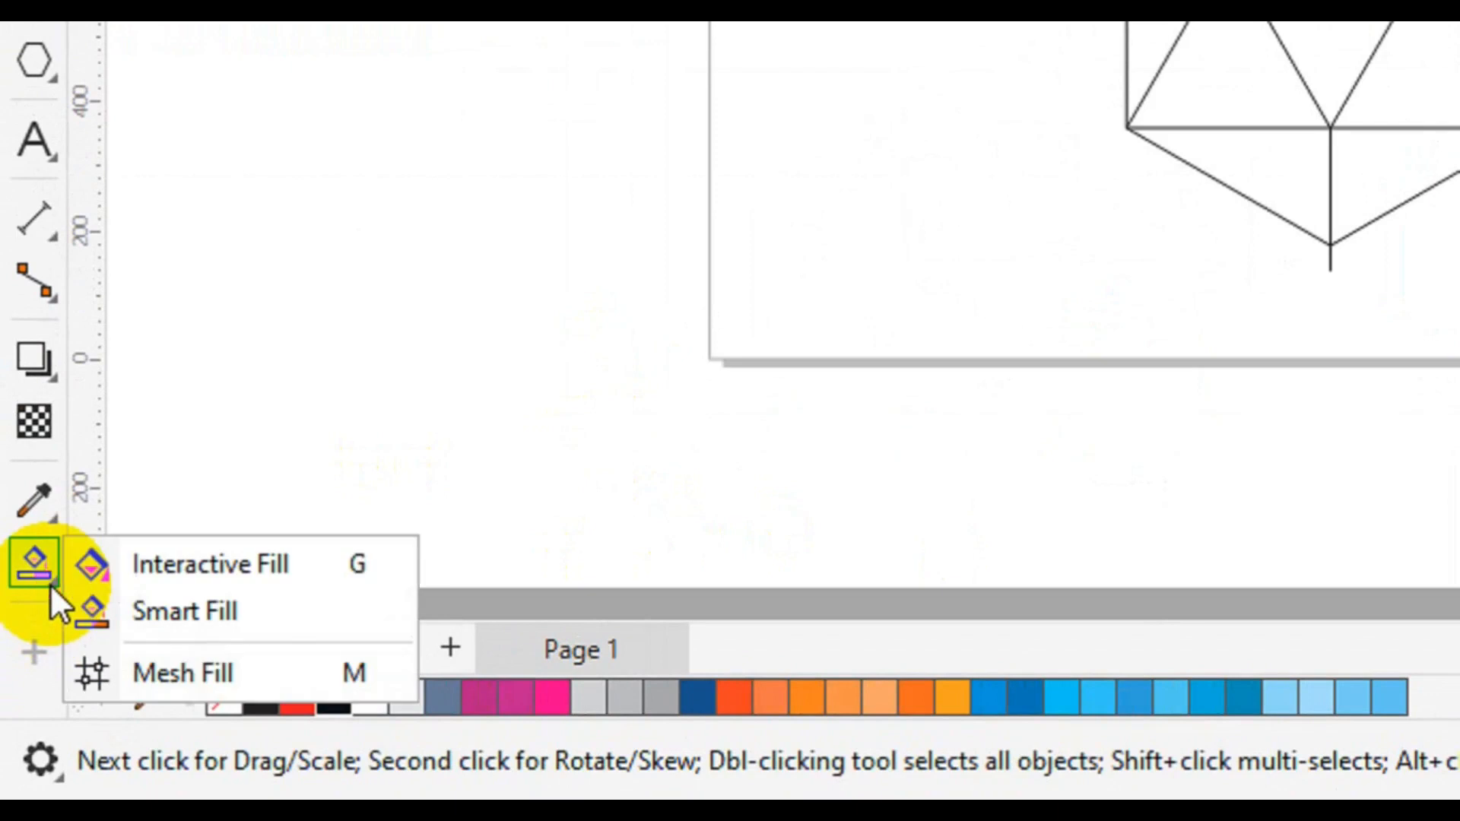
pyautogui.click(156, 609)
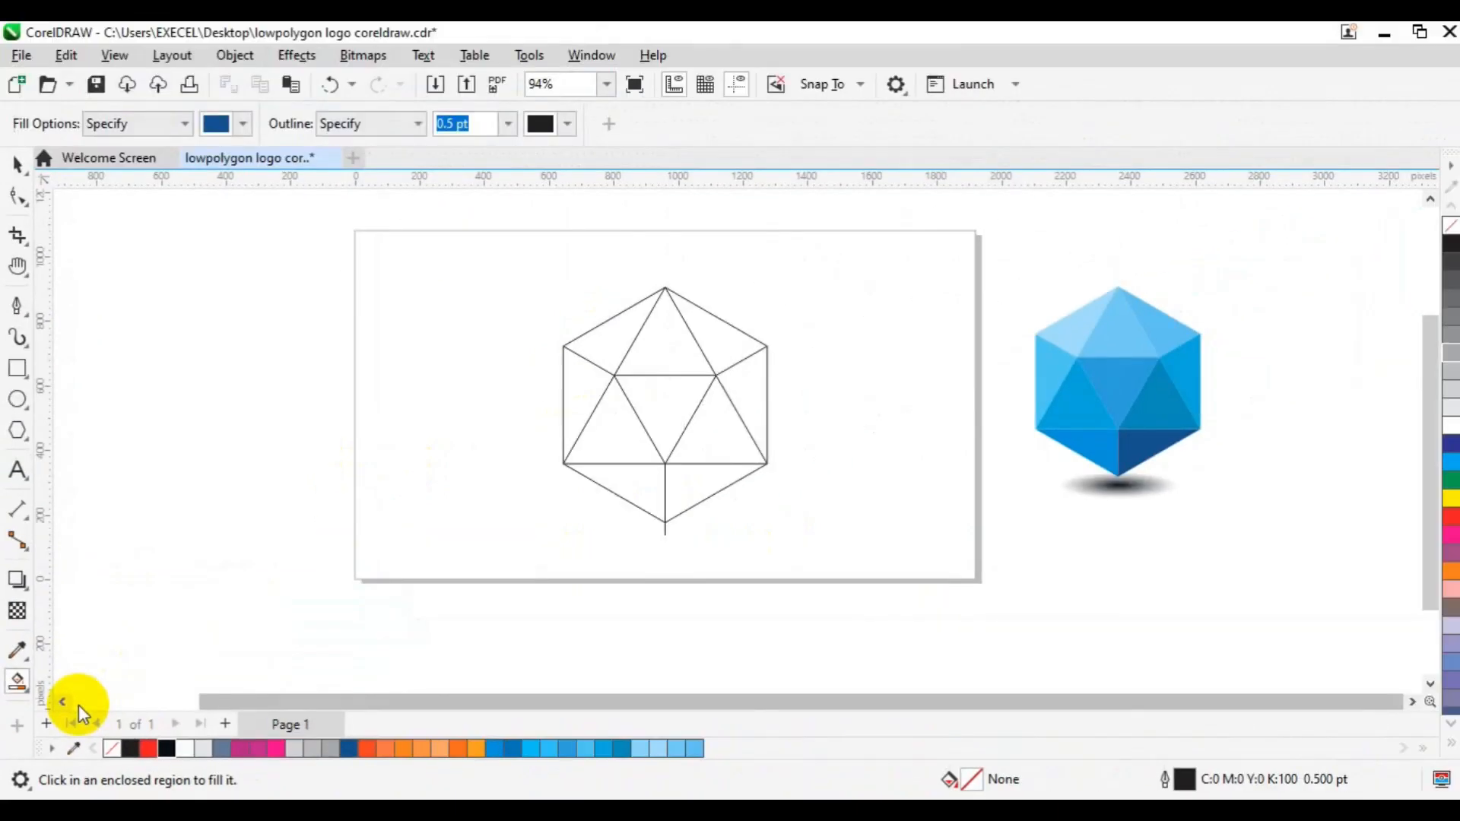
pyautogui.click(632, 346)
pyautogui.click(668, 342)
pyautogui.click(717, 336)
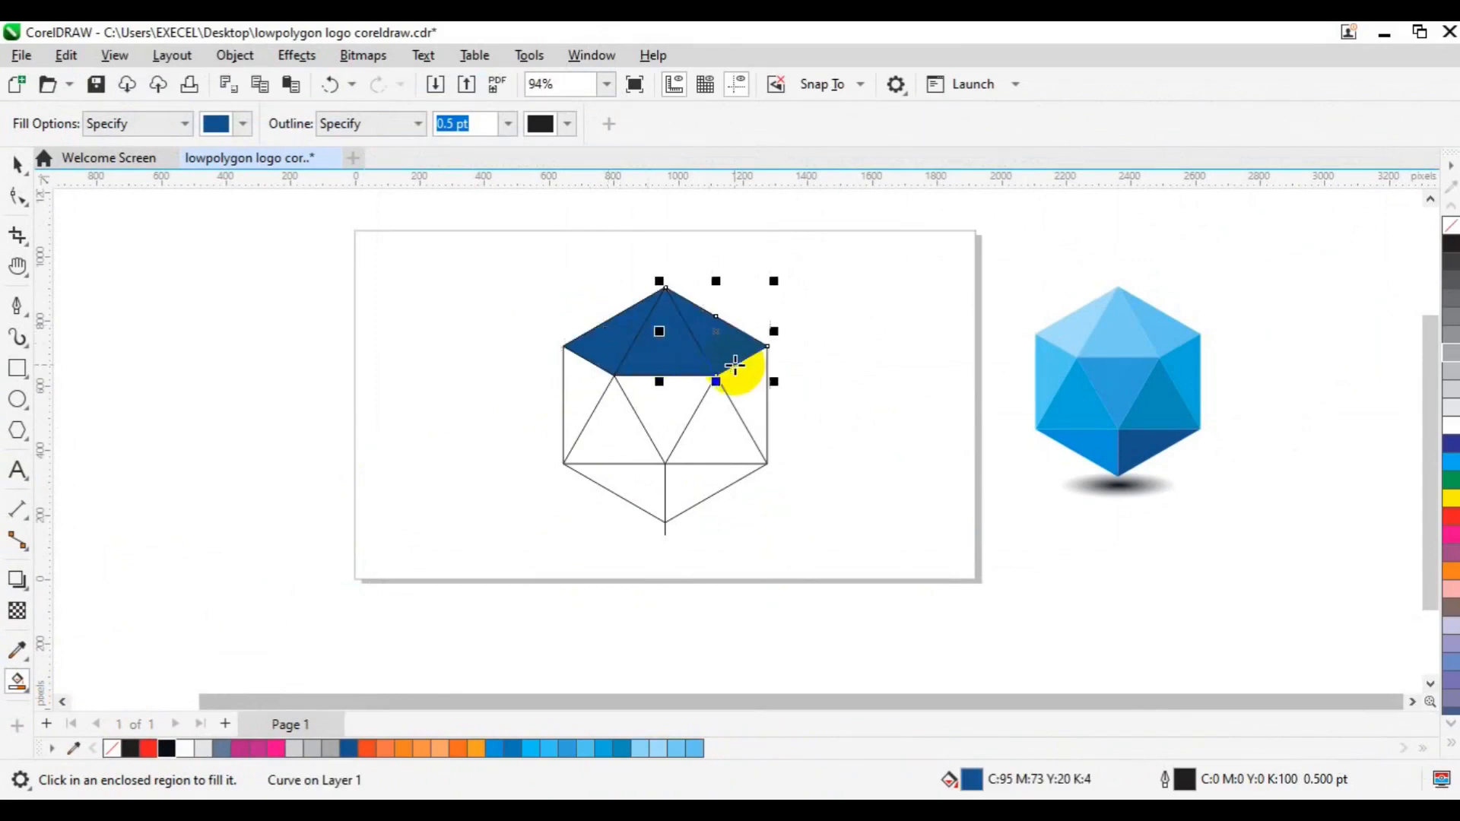
pyautogui.click(747, 391)
pyautogui.click(718, 440)
pyautogui.click(671, 414)
pyautogui.click(615, 437)
pyautogui.click(580, 398)
pyautogui.click(639, 493)
pyautogui.click(688, 493)
pyautogui.press('space')
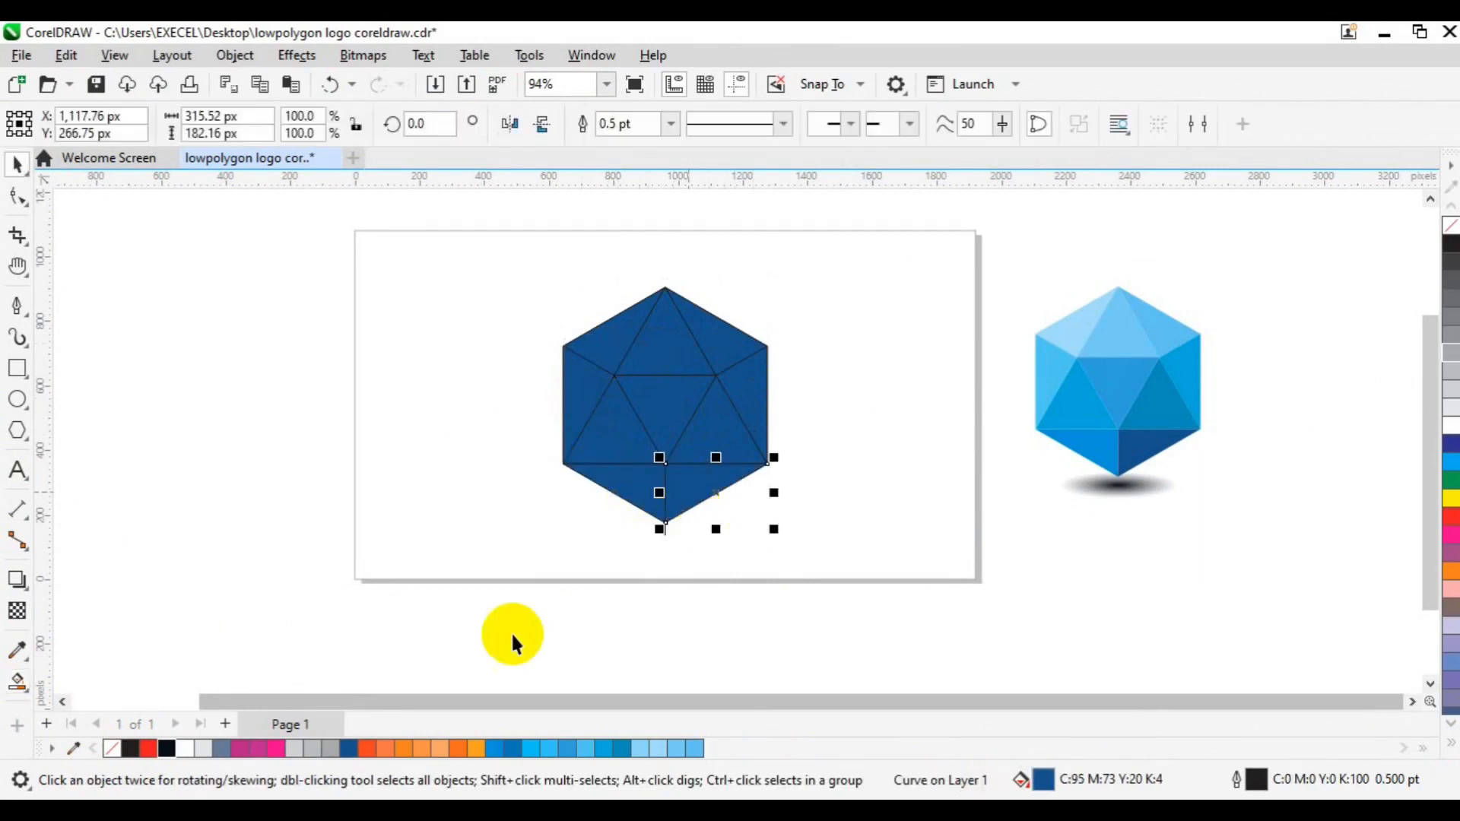
# - Select all ten filled facets together, move them clear of the line drawing towards the reference, and remove their outlines
pyautogui.click(629, 502)
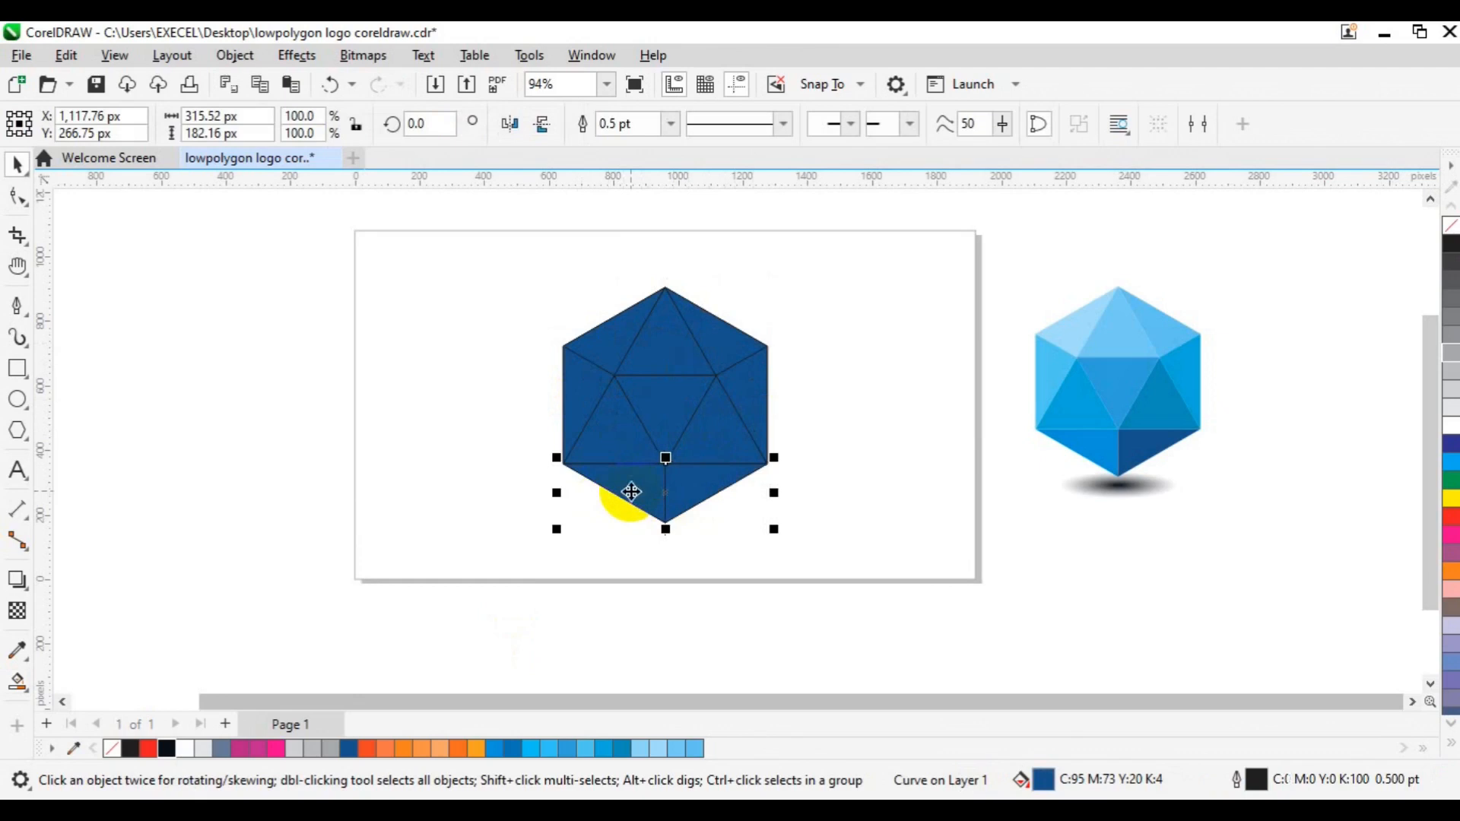
pyautogui.click(447, 381)
pyautogui.click(612, 333)
pyautogui.click(751, 333)
pyautogui.click(771, 403)
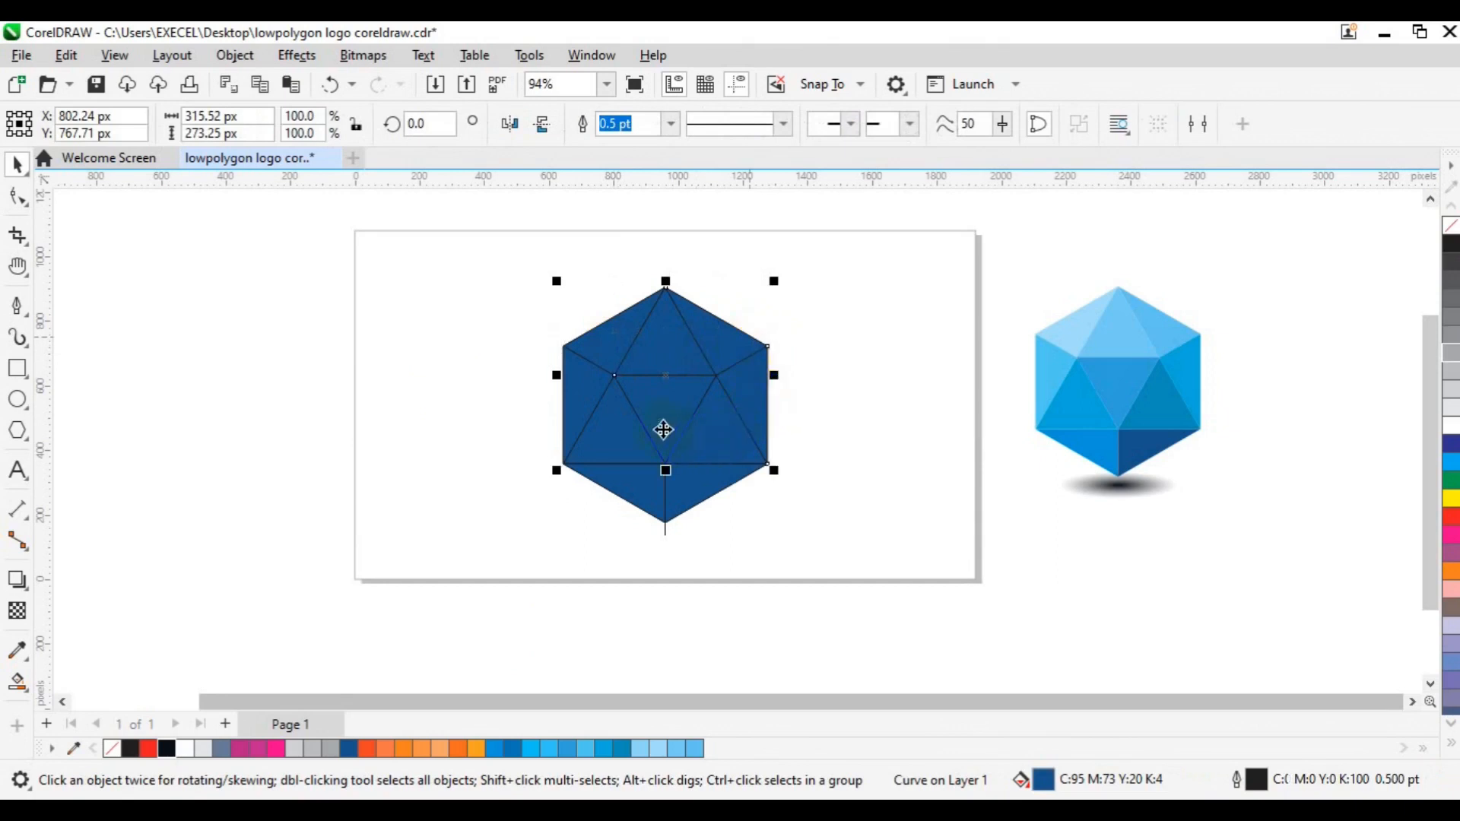
pyautogui.keyDown('shift'); pyautogui.click(581, 434); pyautogui.keyUp('shift')
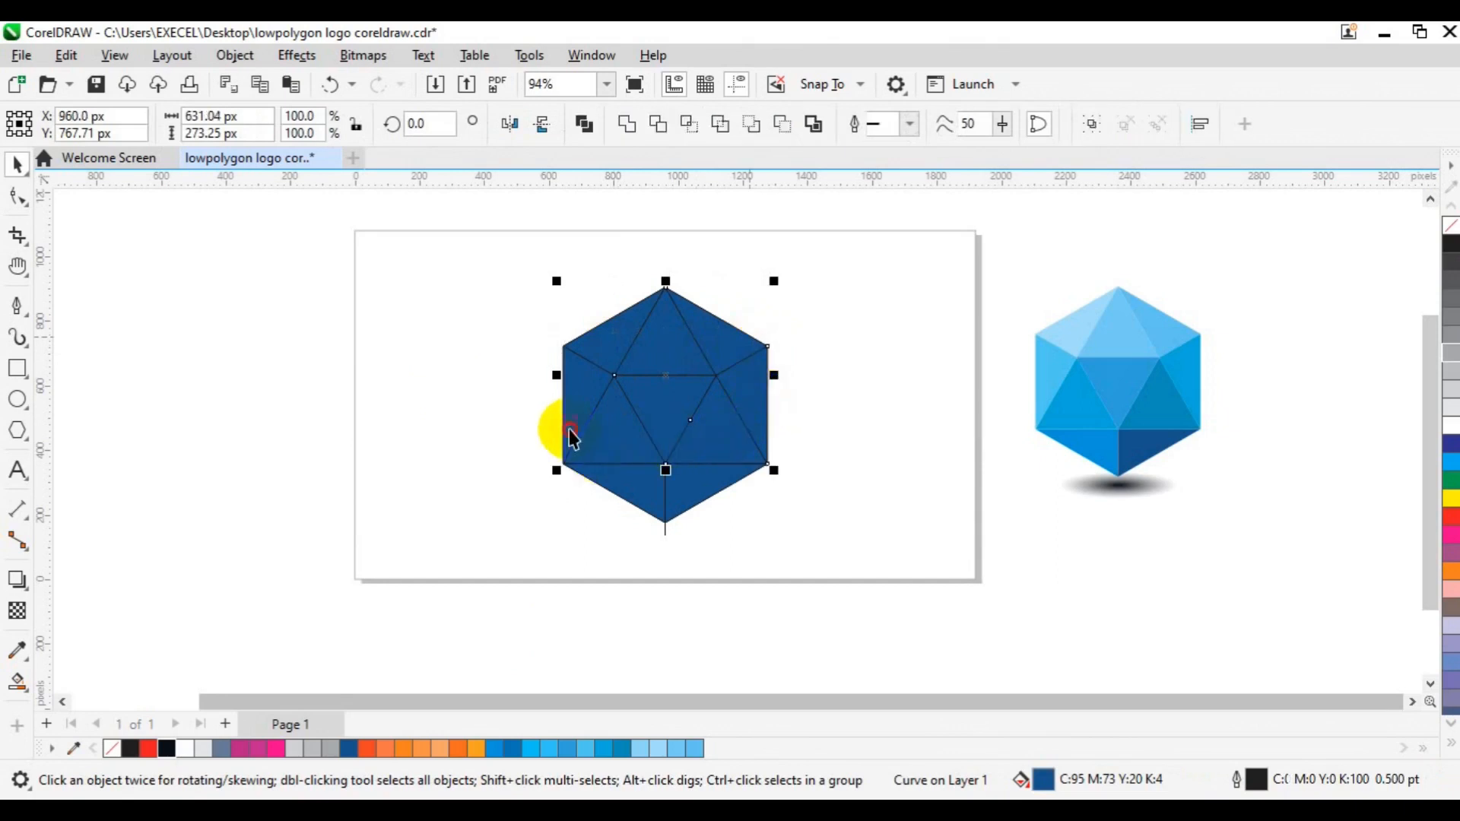
pyautogui.keyDown('shift'); pyautogui.click(684, 508); pyautogui.keyUp('shift')
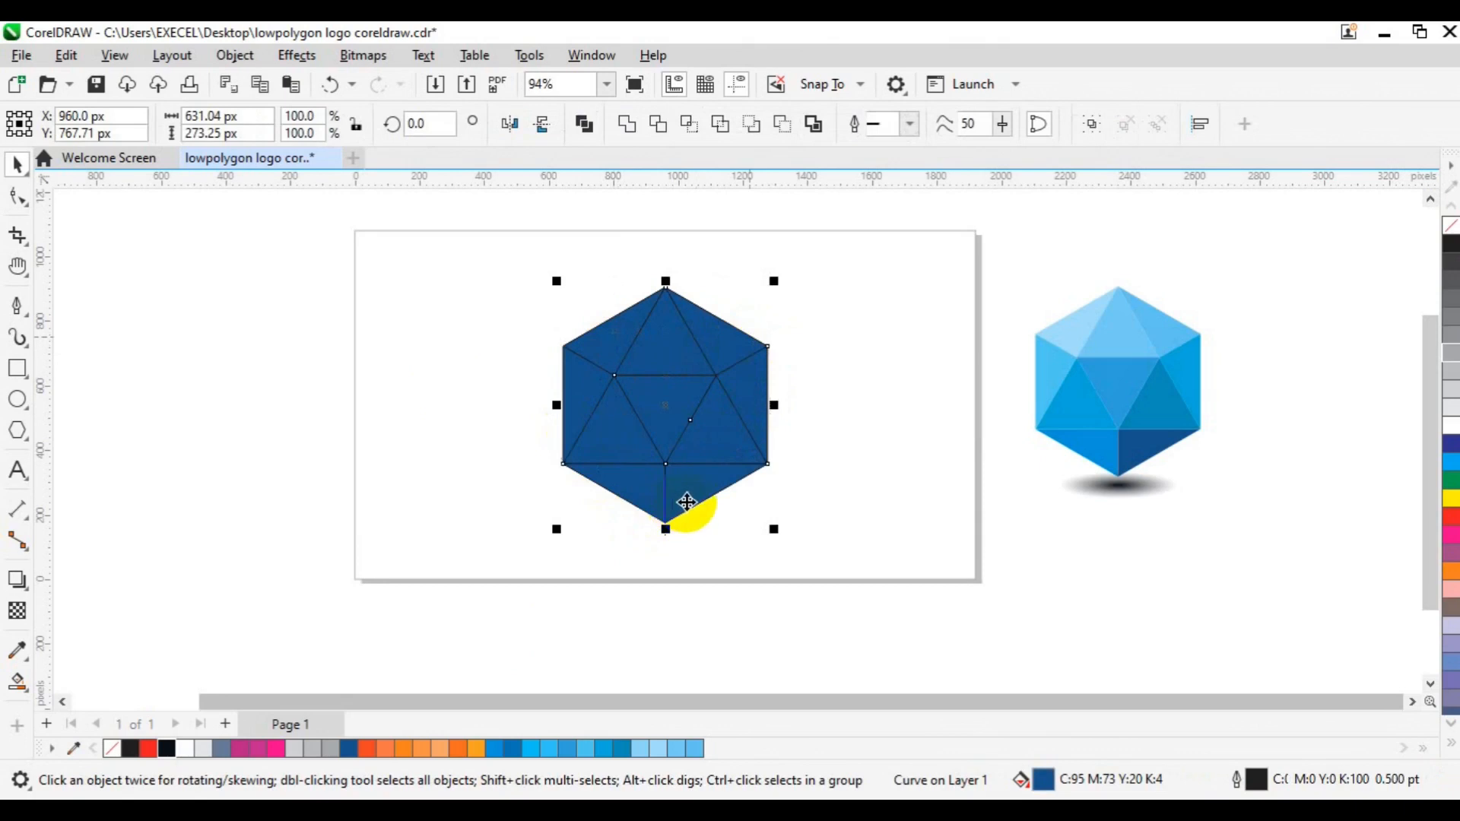
pyautogui.moveTo(698, 498); pyautogui.dragTo(938, 513)
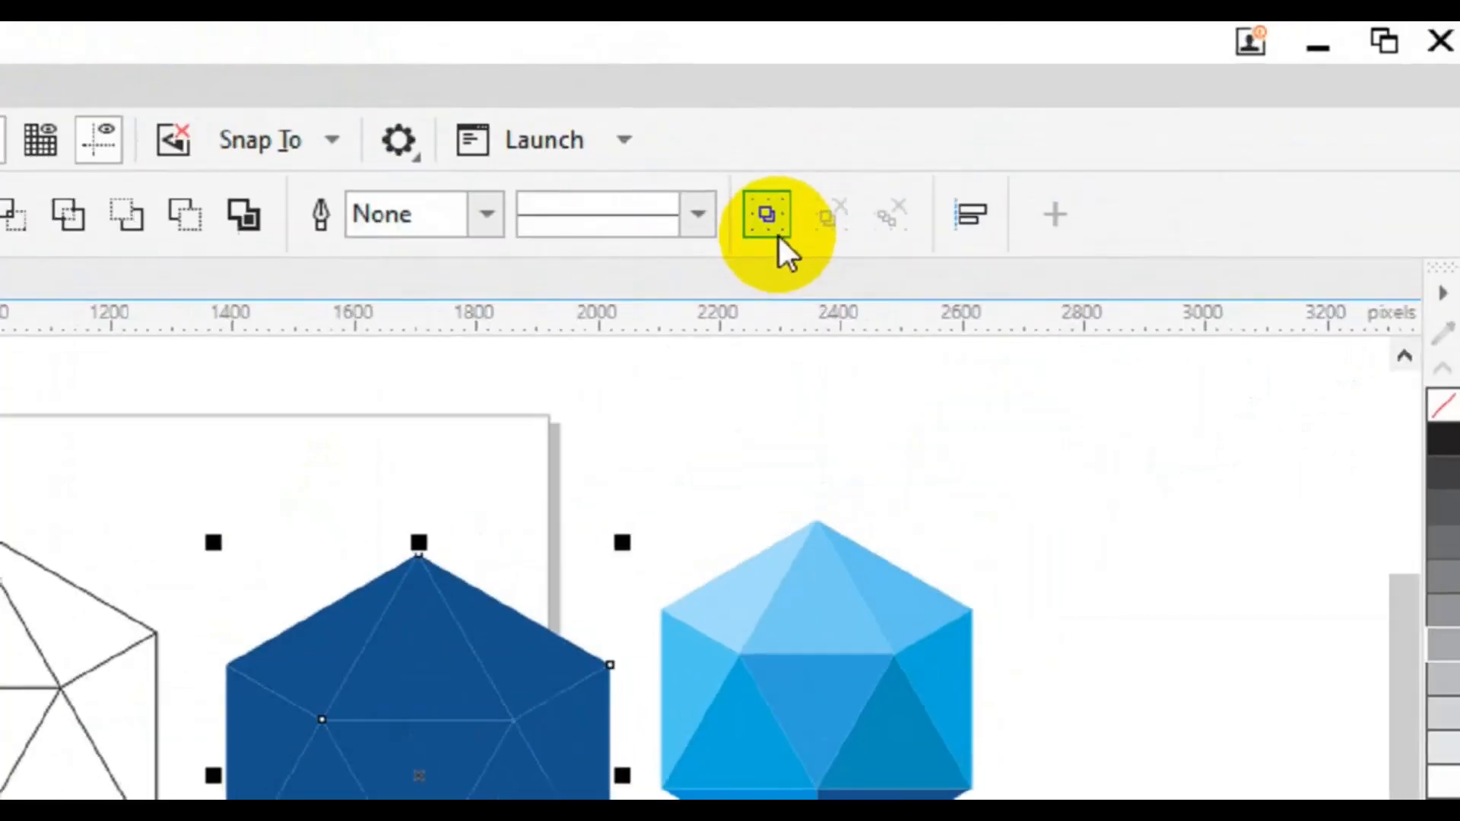
# - Group the ten moved facets and delete the original line drawing
pyautogui.click(731, 242)
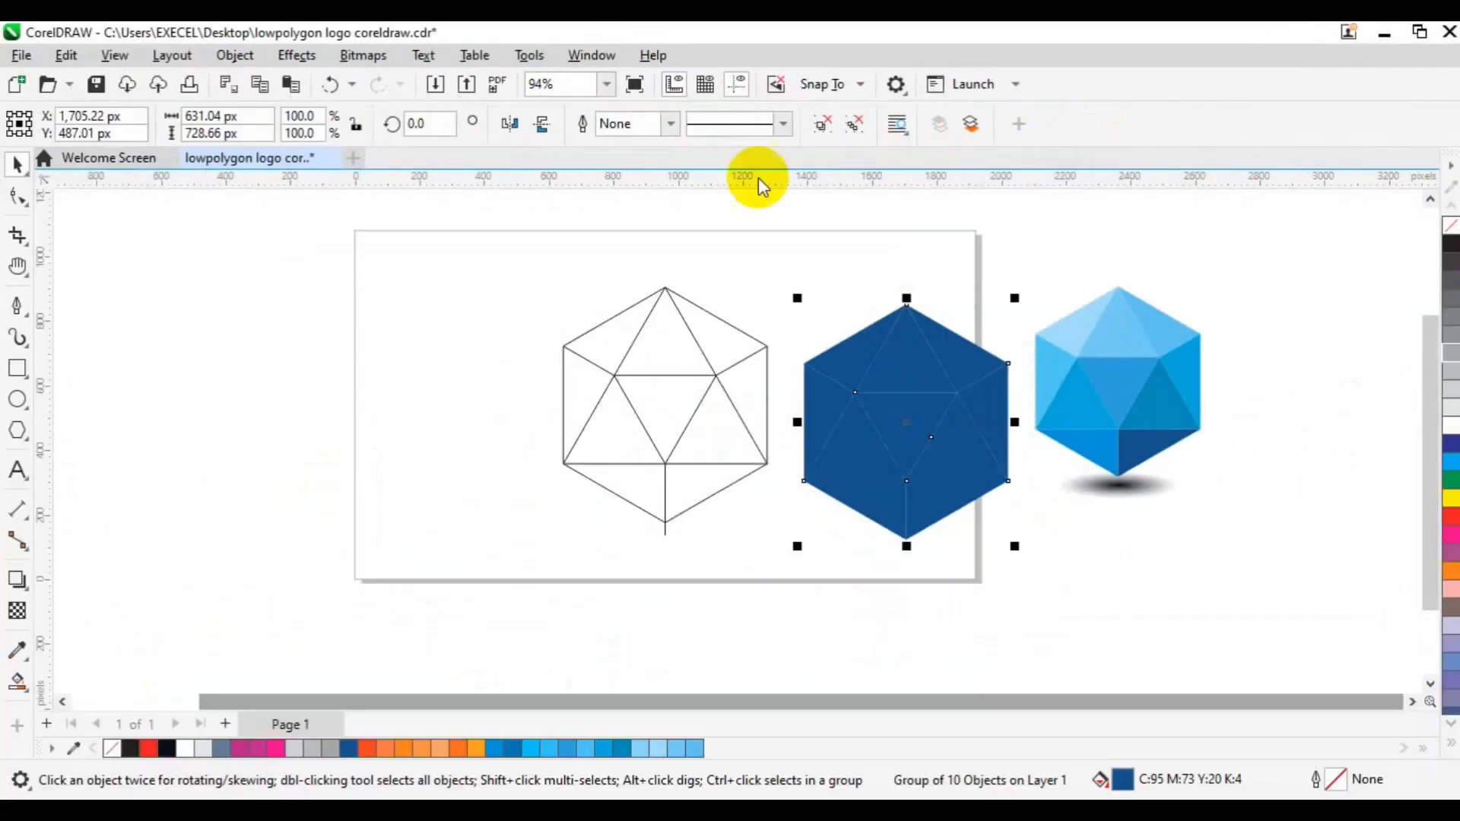
pyautogui.moveTo(440, 214); pyautogui.dragTo(823, 585)
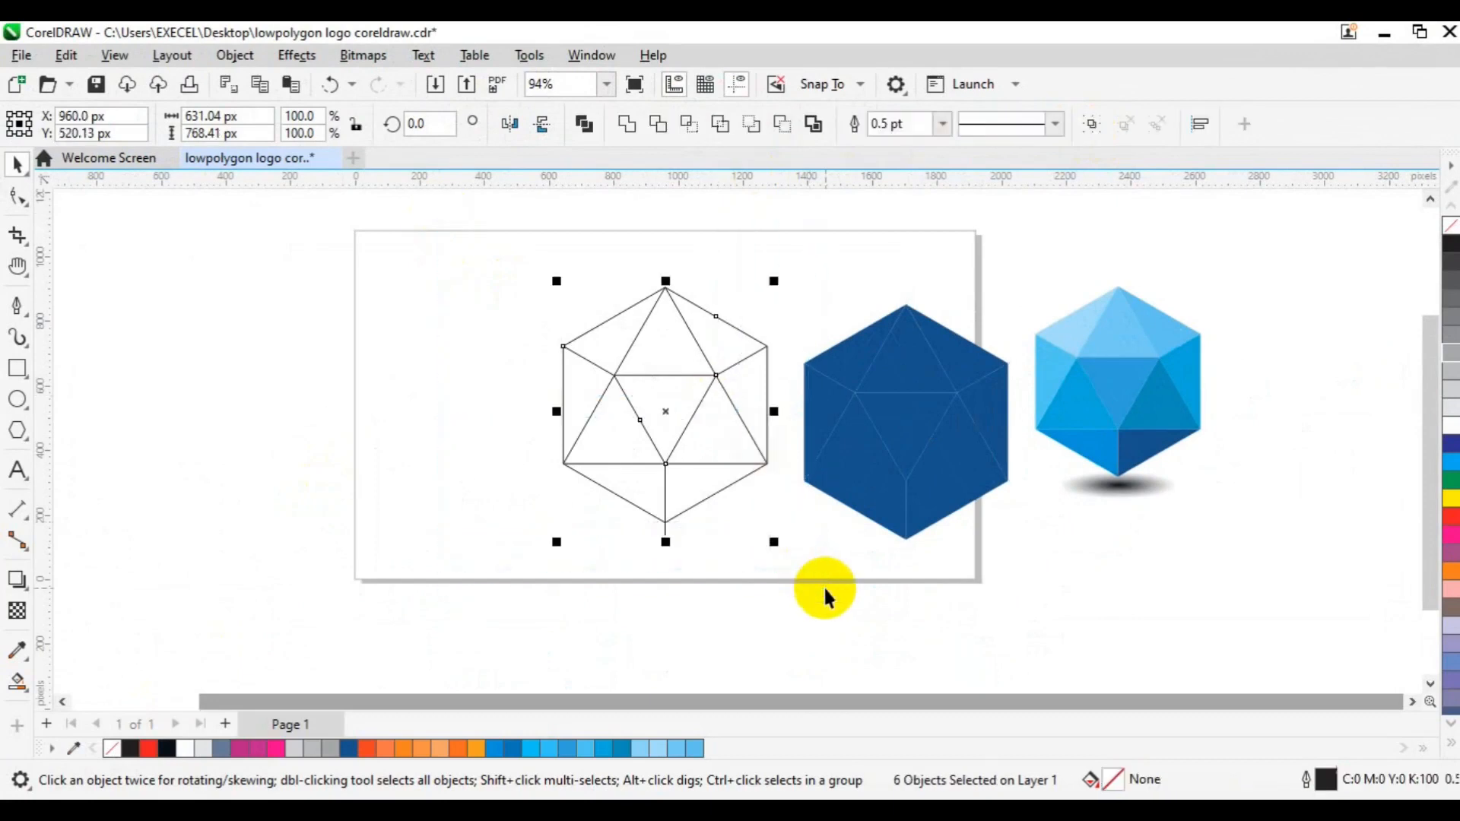
pyautogui.press('Delete')
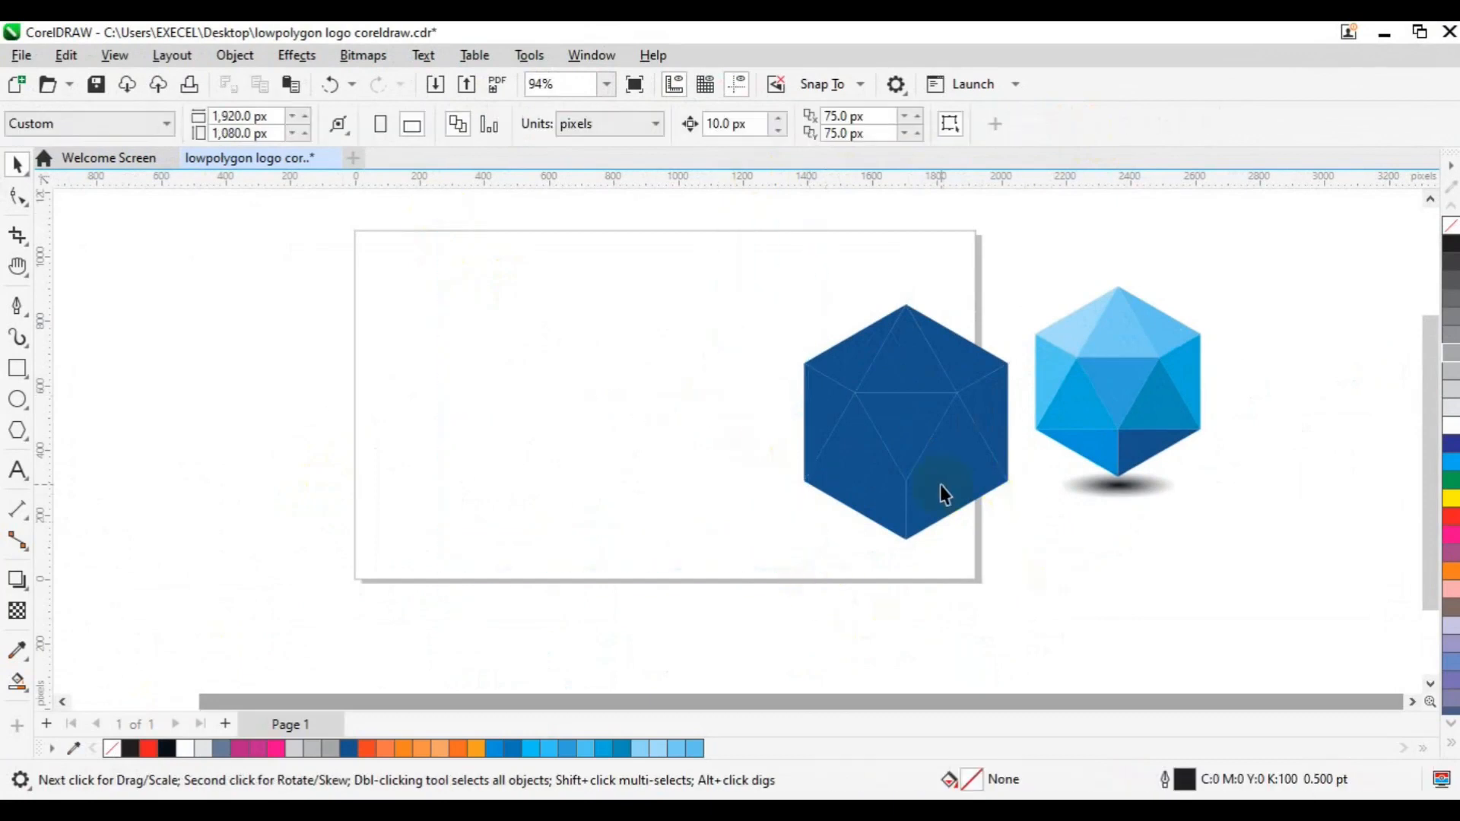
# - Centre the facet group on the page and ungroup all of its objects
pyautogui.click(940, 485)
pyautogui.press('p')
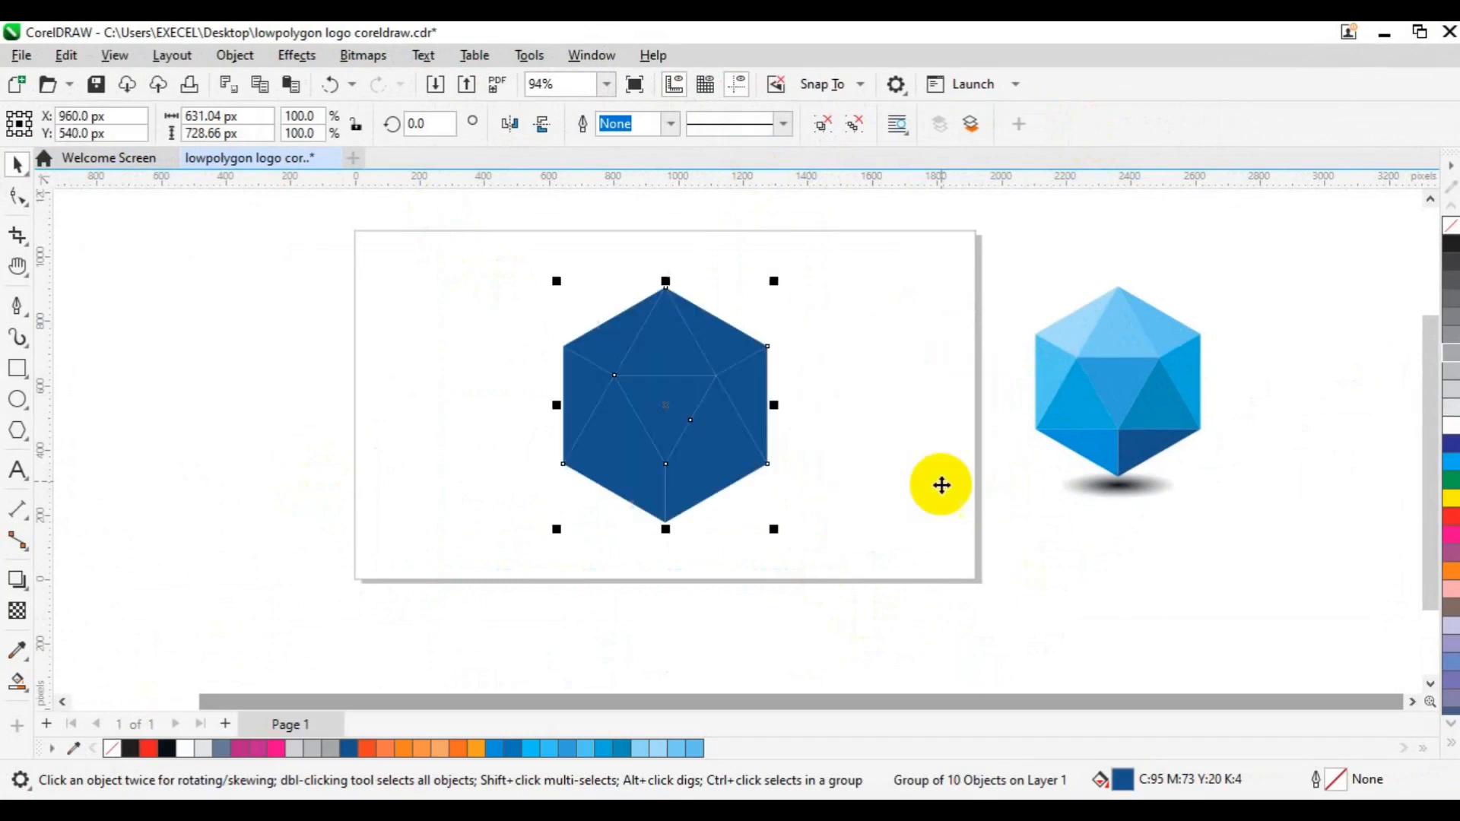
pyautogui.click(846, 125)
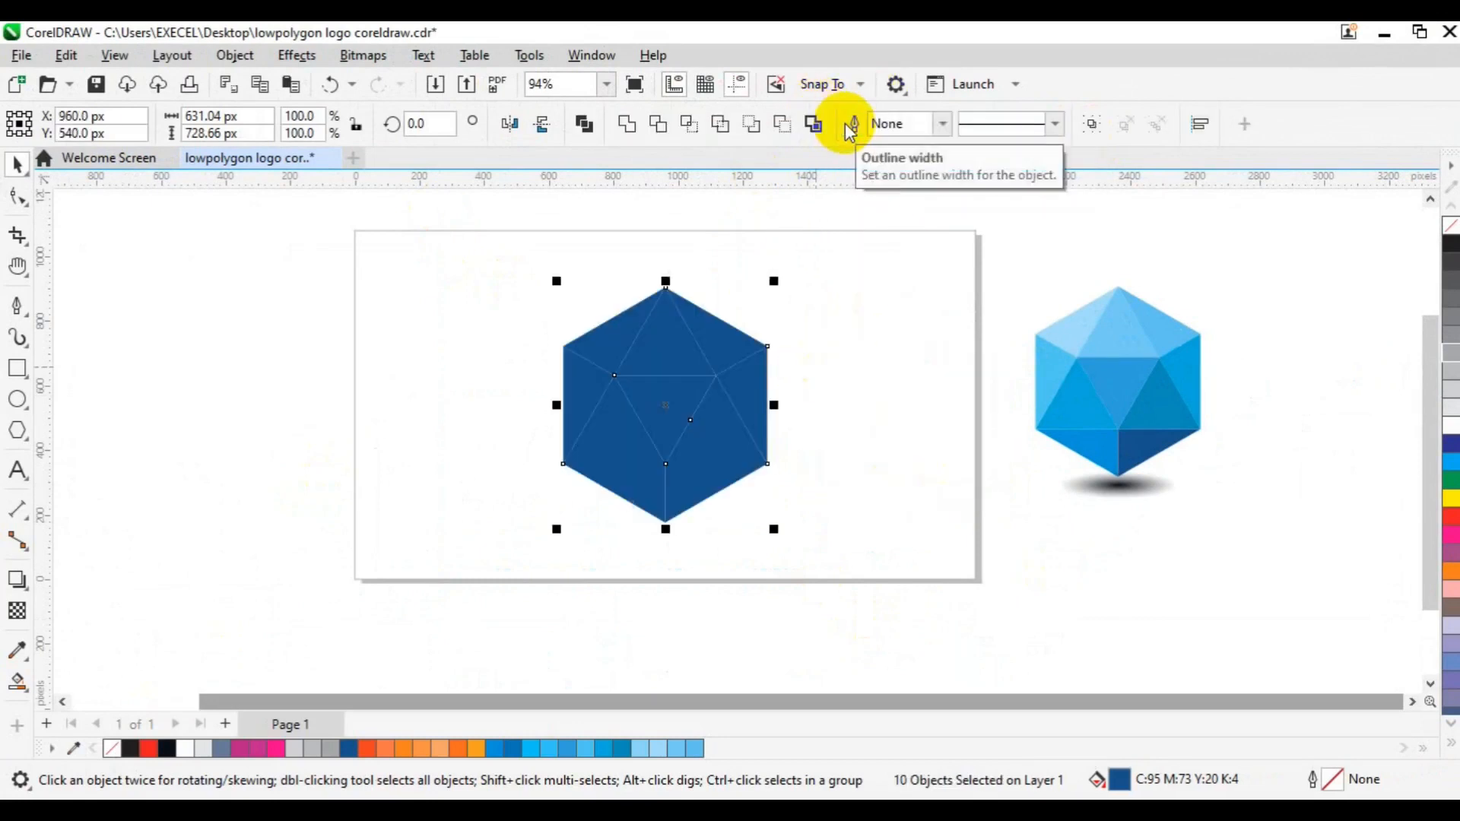
# - Sample the reference's lower-right dark blue (C95 M73 Y20 K4) and apply it to the hexagon's lower-right facet
pyautogui.click(640, 490)
pyautogui.click(701, 481)
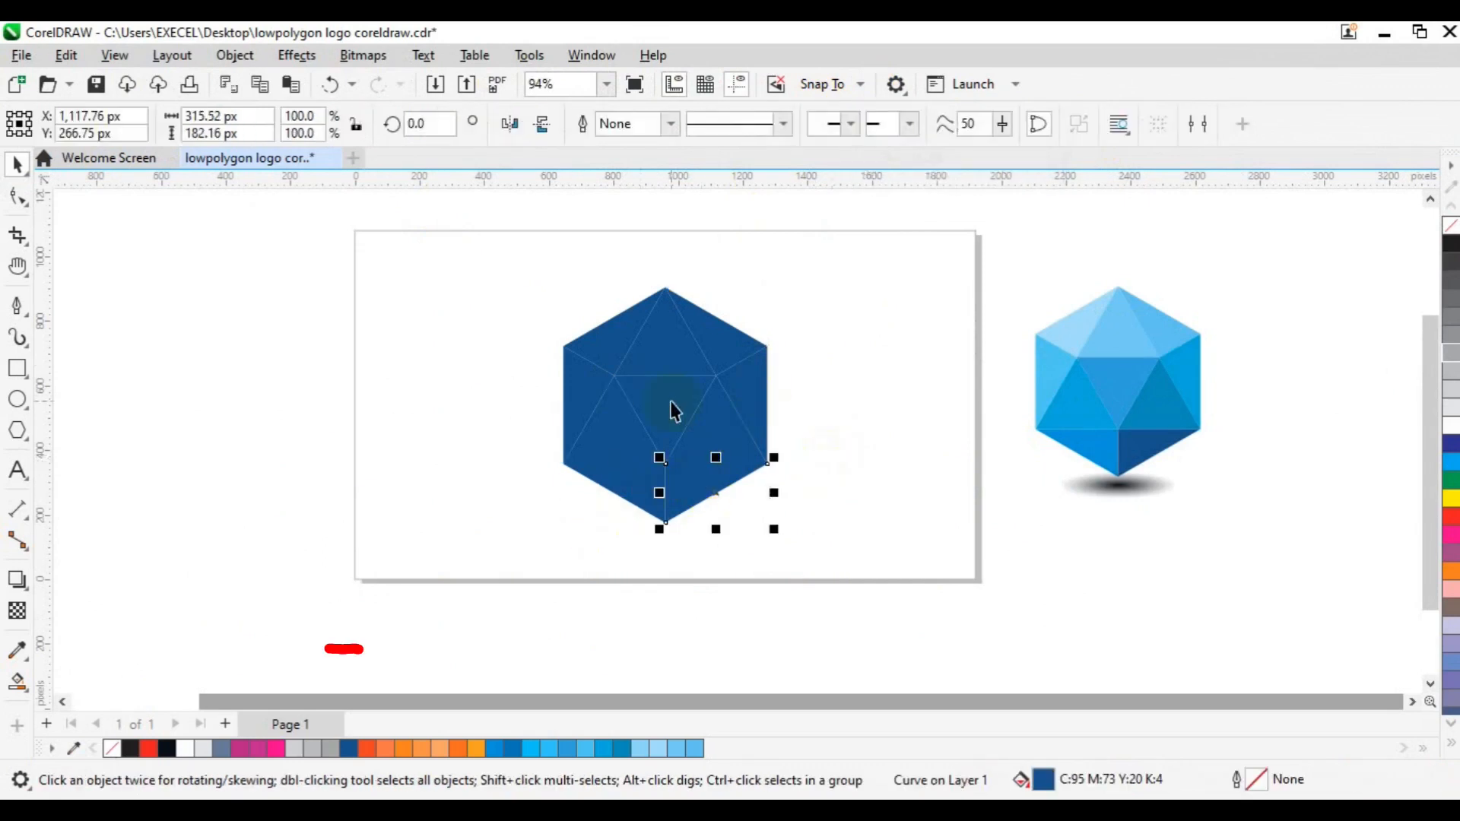
pyautogui.click(17, 651)
pyautogui.click(1144, 435)
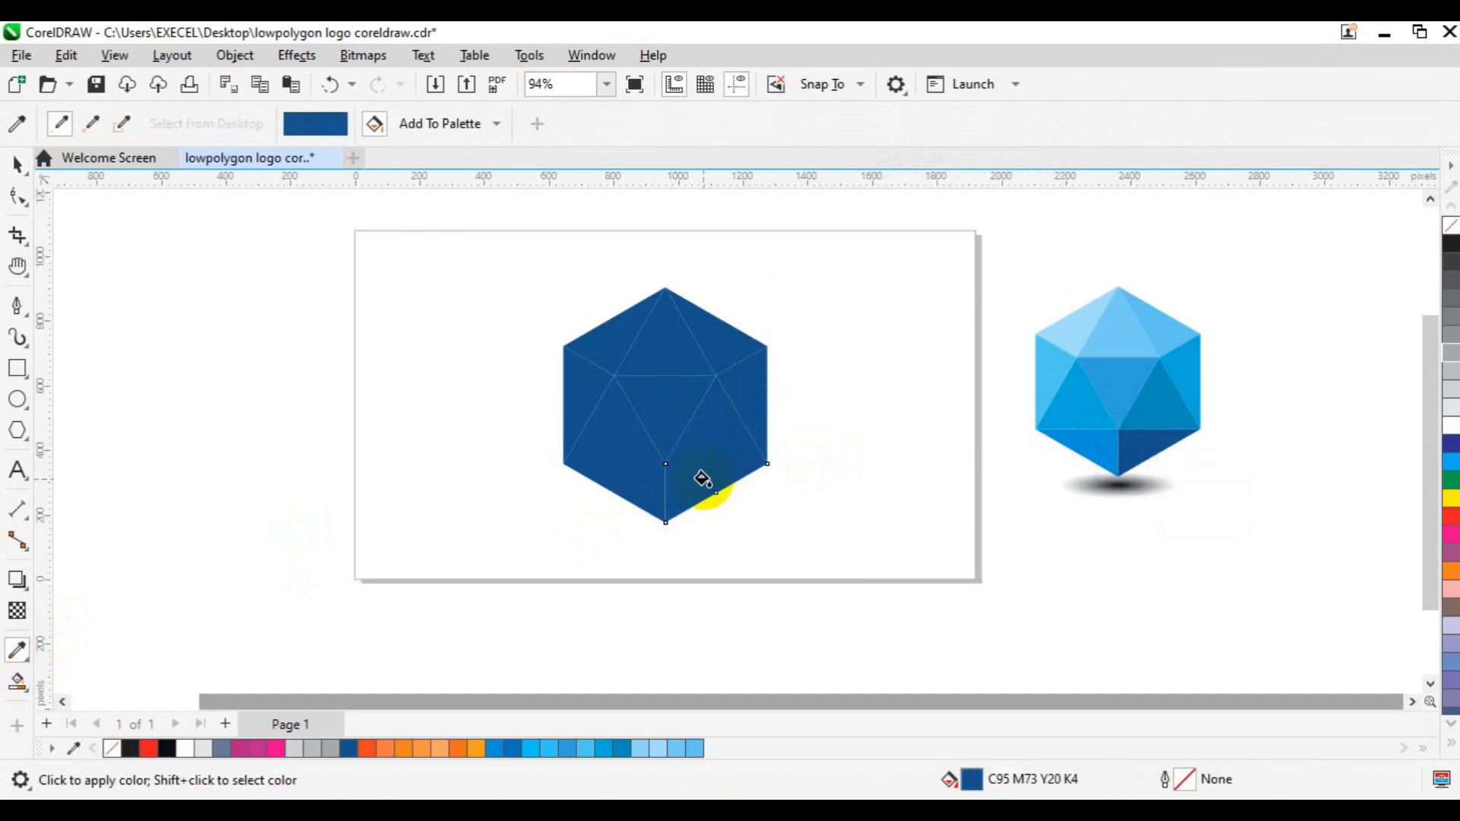
pyautogui.click(701, 477)
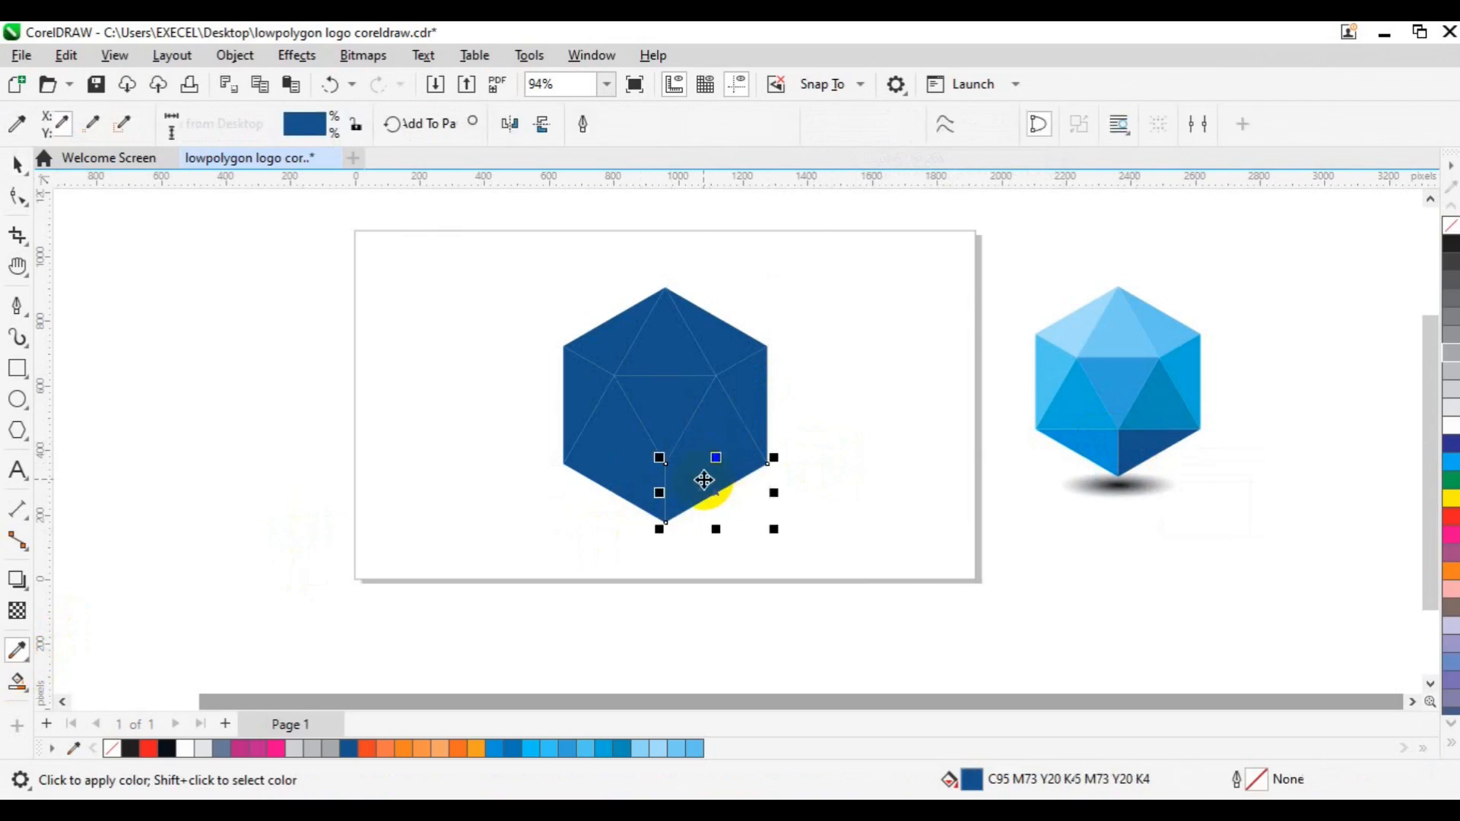
# - Fill the hexagon's lower-left facet with the reference's matching blue, C100 M20 Y0 K0, using the Color Eyedropper
pyautogui.click(625, 492)
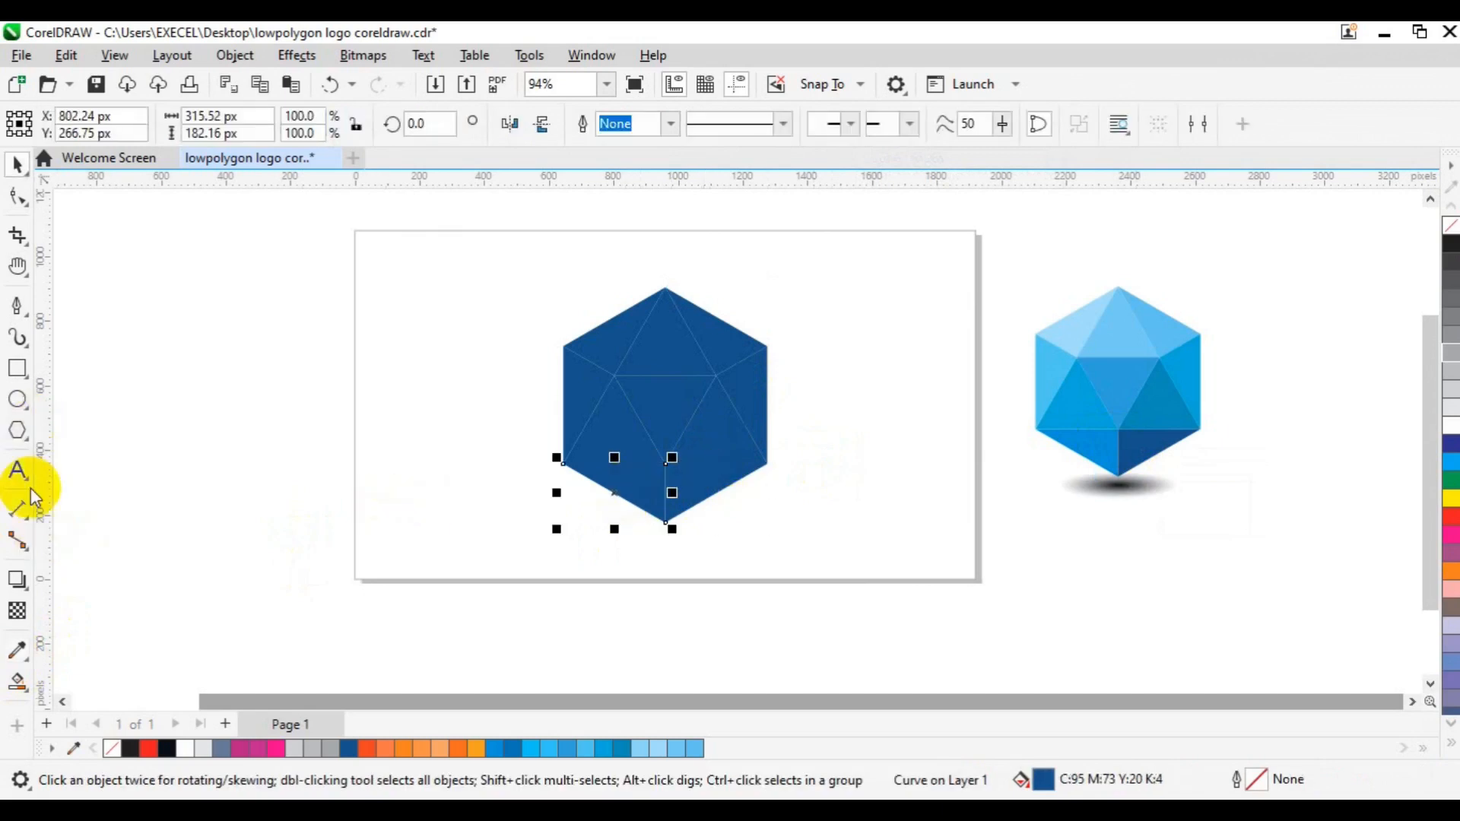
pyautogui.click(17, 649)
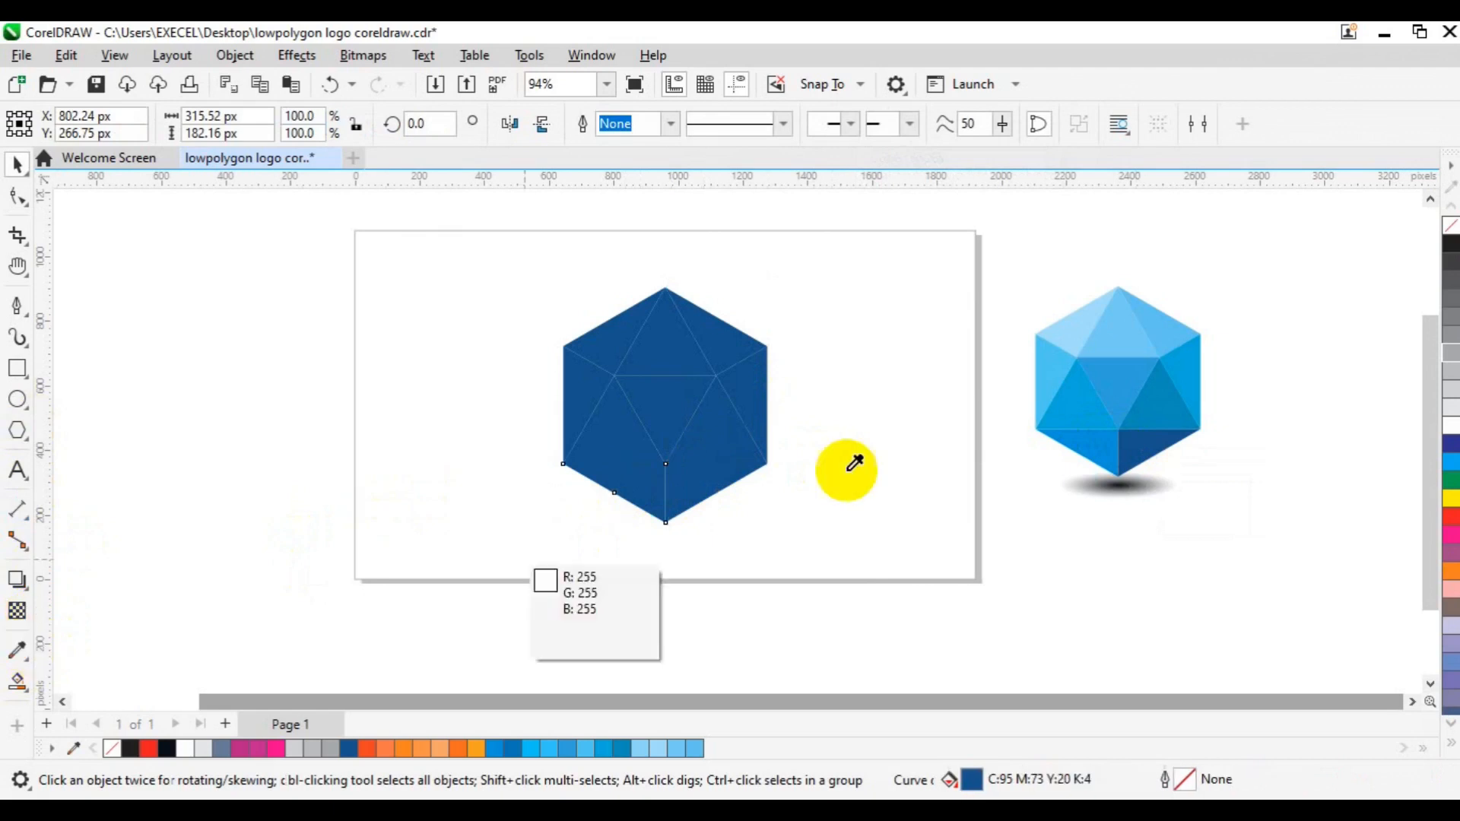
pyautogui.click(1111, 431)
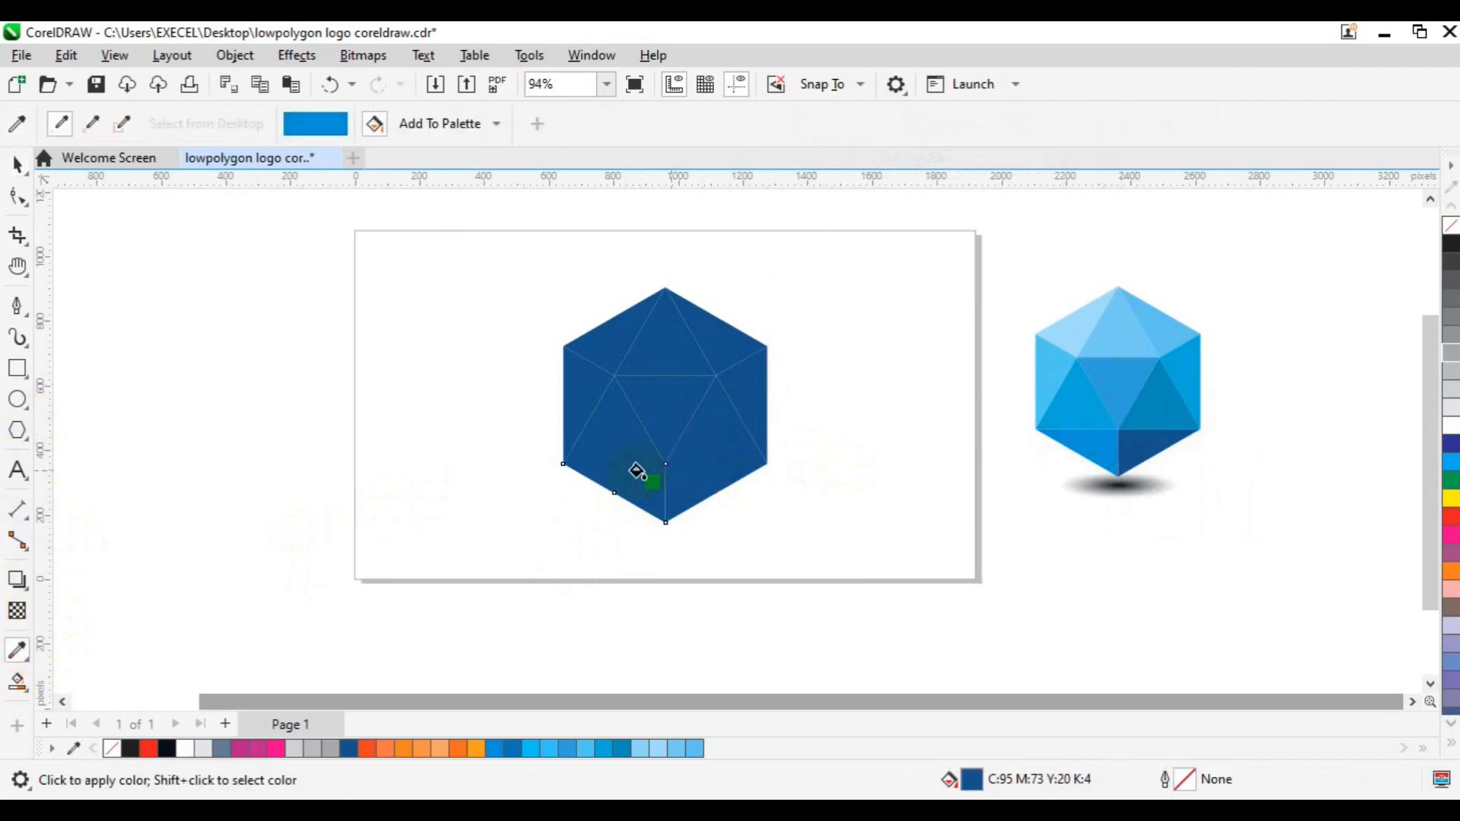
pyautogui.click(635, 476)
pyautogui.press('space')
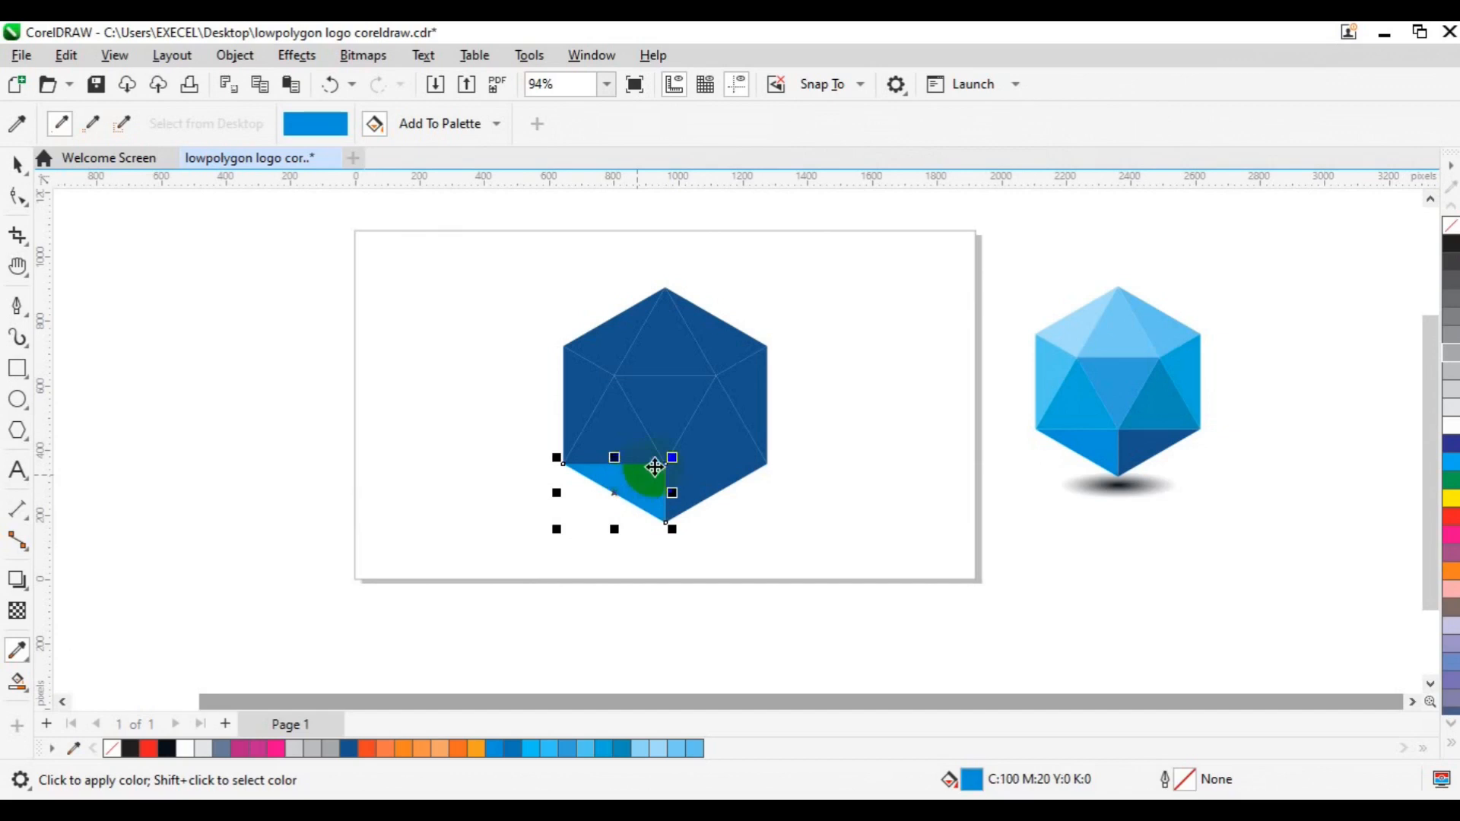
# - Fill the upright triangle right of the inverted centre triangle with the reference's teal blue, C85 M28 Y18 K0
pyautogui.click(705, 439)
pyautogui.click(17, 648)
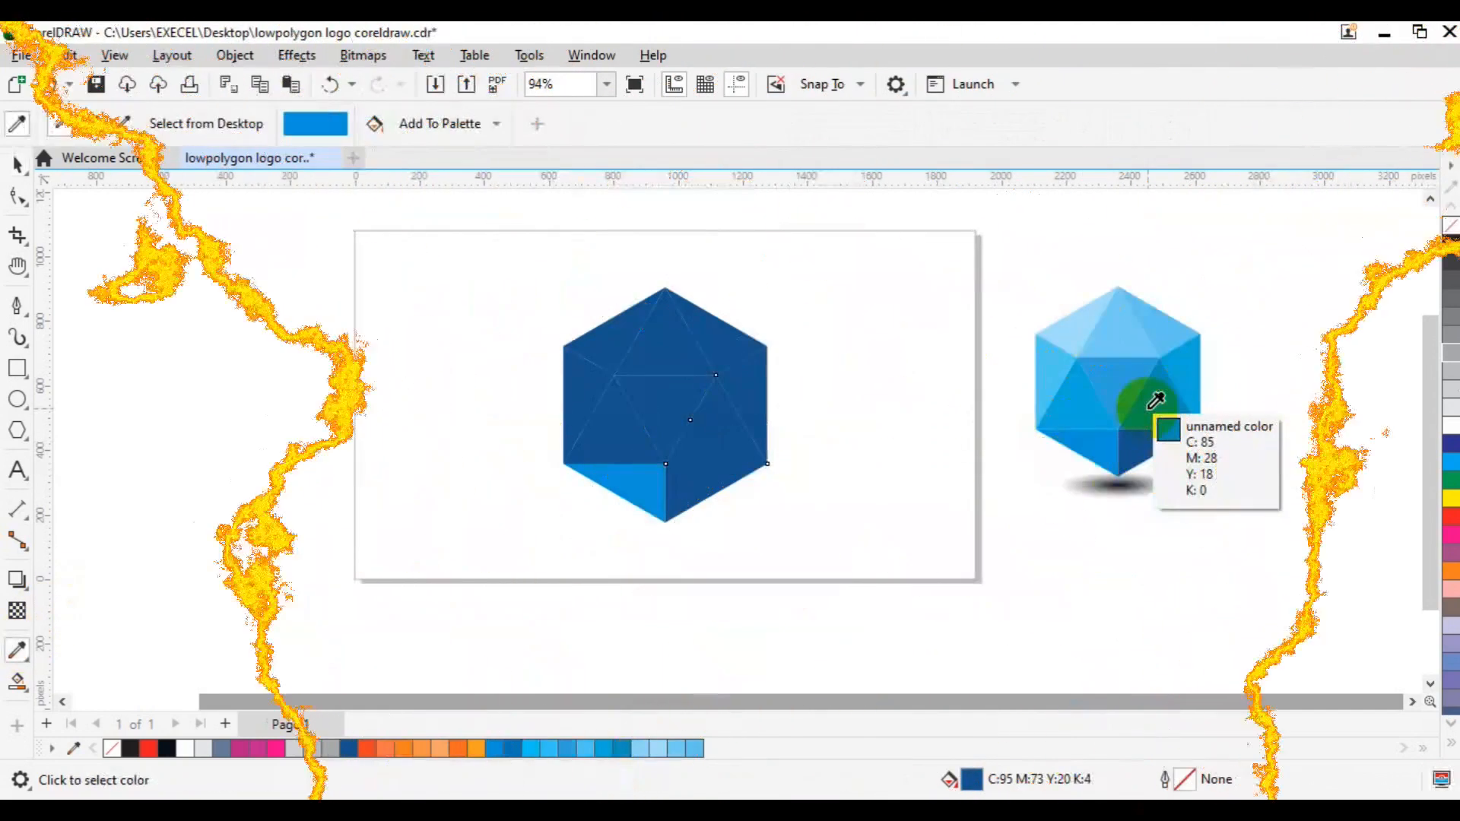
pyautogui.click(1141, 400)
pyautogui.click(705, 435)
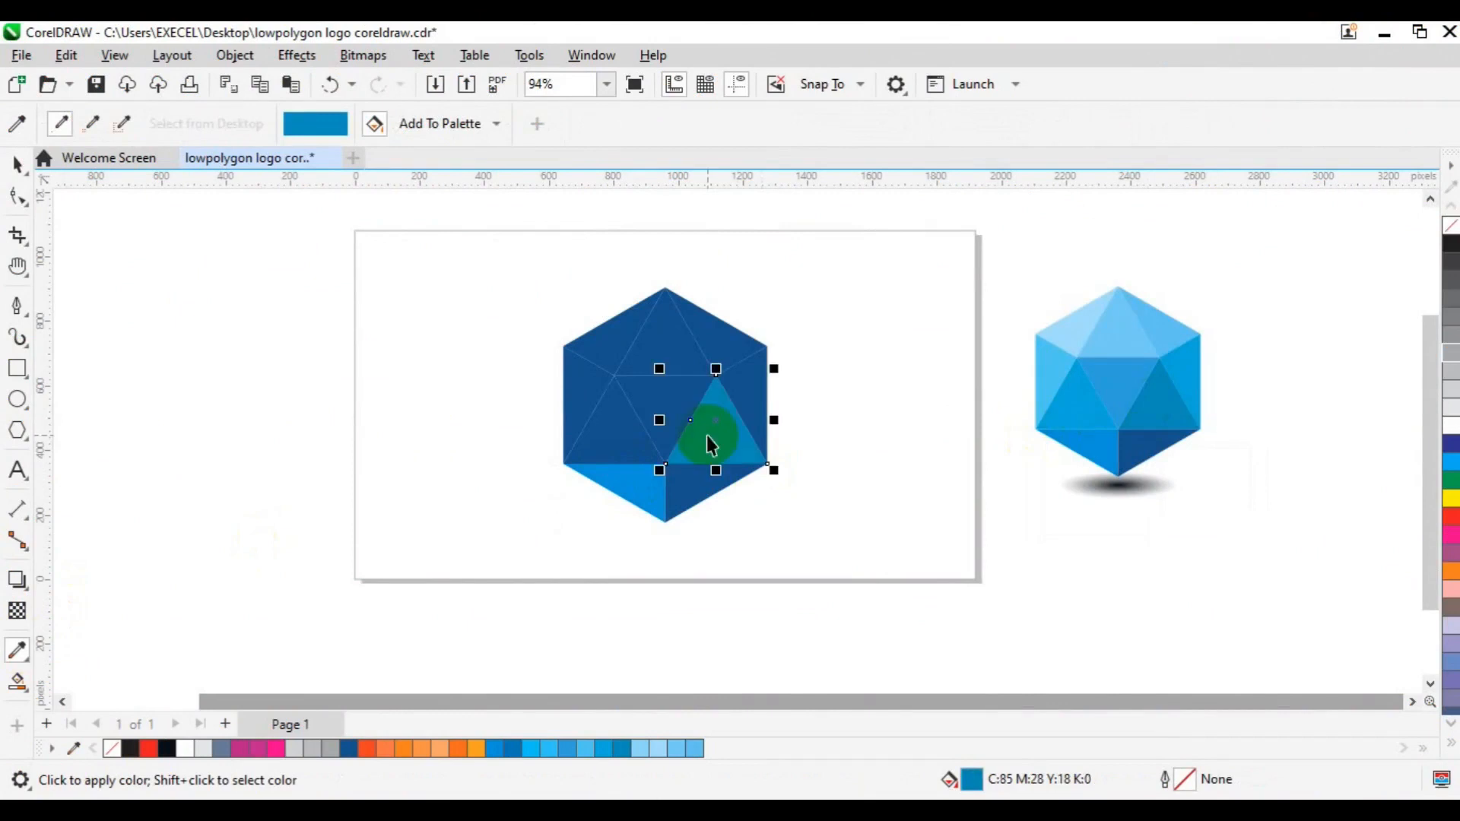
pyautogui.press('space')
# - Fill the inverted centre triangle with the mid blue sampled from the same facet of the reference
pyautogui.click(665, 440)
pyautogui.press('space')
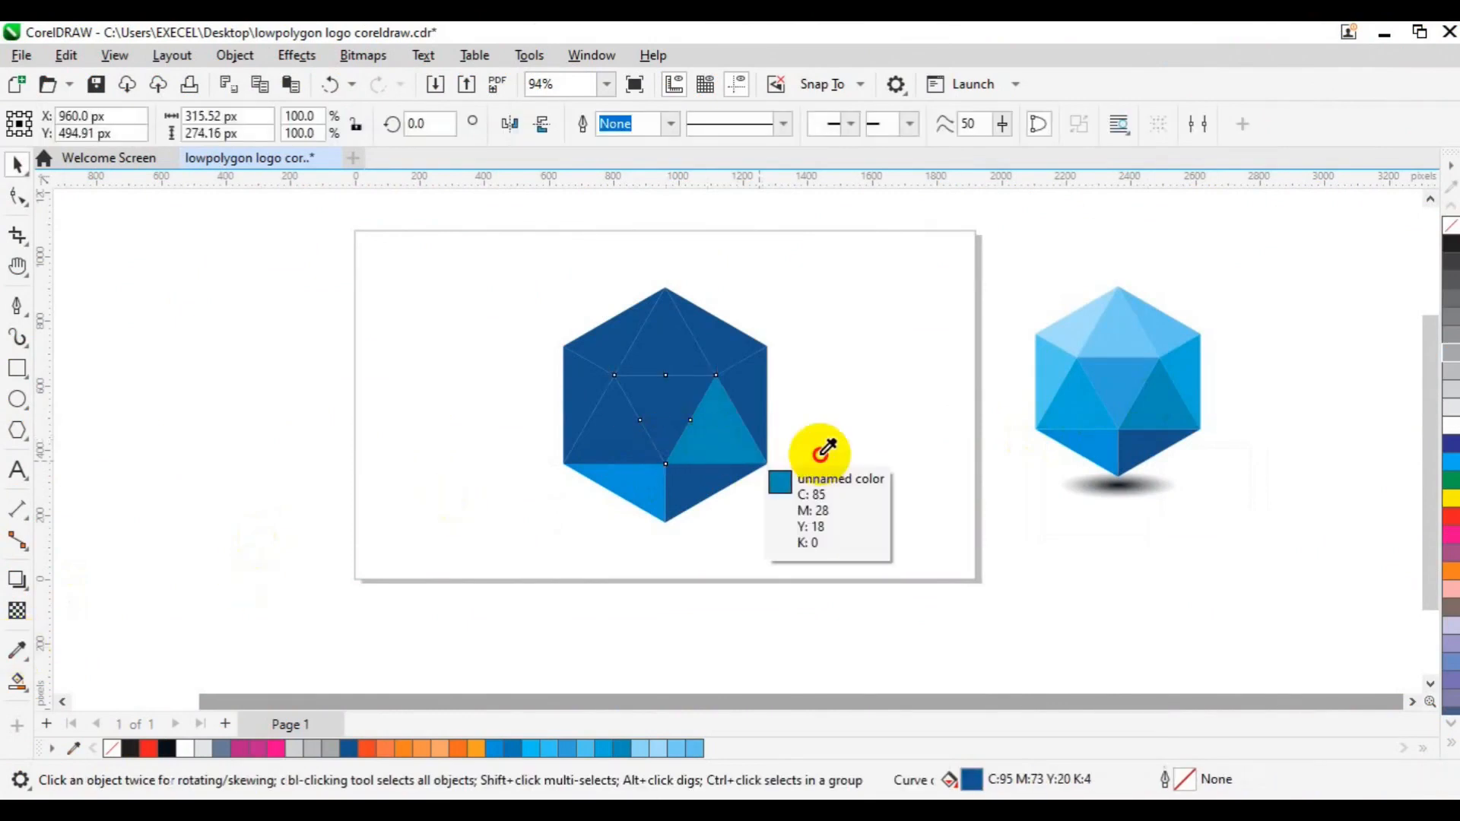
pyautogui.click(1124, 376)
pyautogui.click(652, 401)
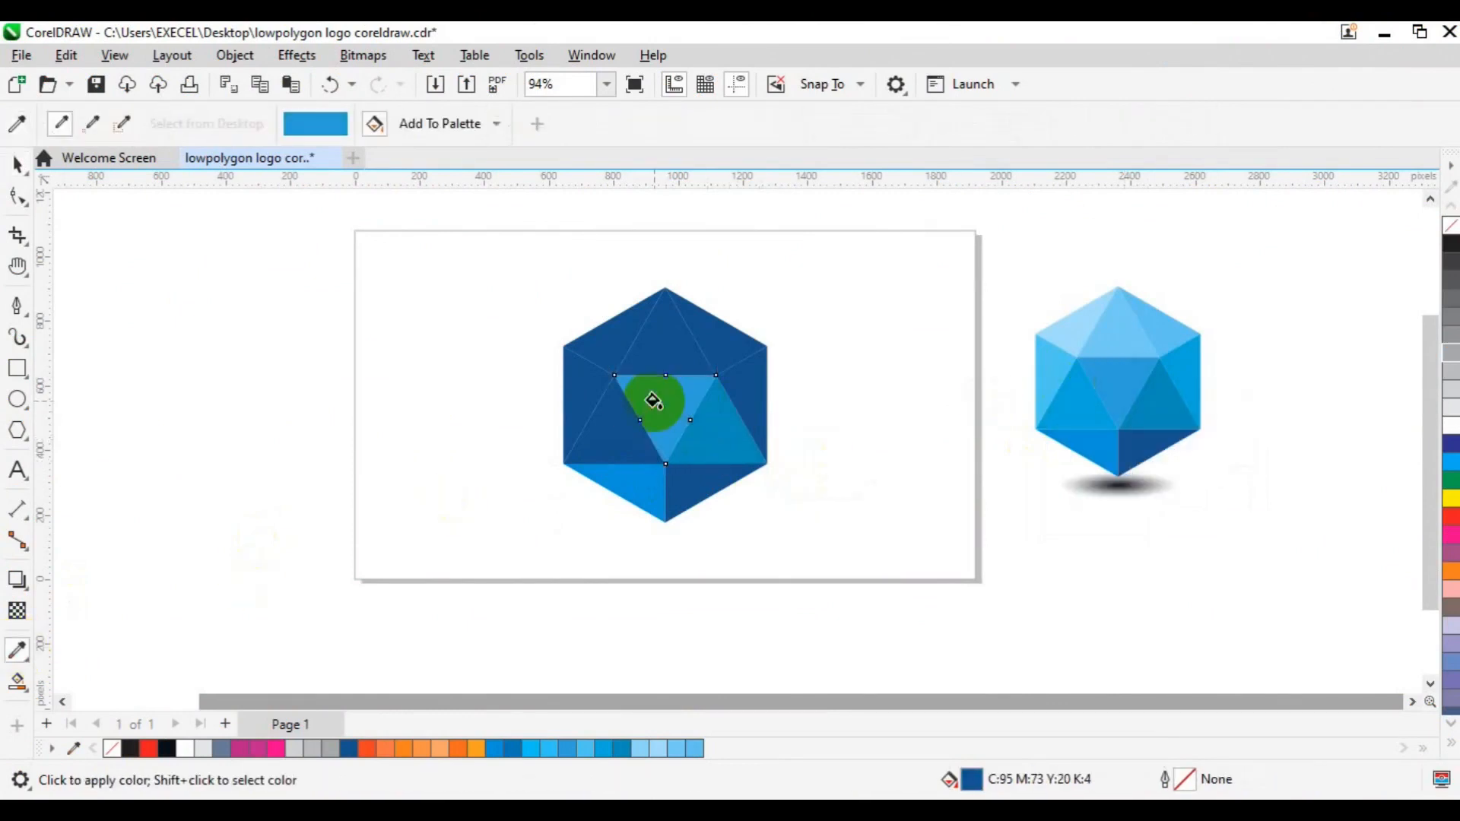
pyautogui.press('space')
# - Fill the upright triangle left of the inverted centre triangle with the reference's blue, C76 M11 Y6 K0
pyautogui.click(596, 447)
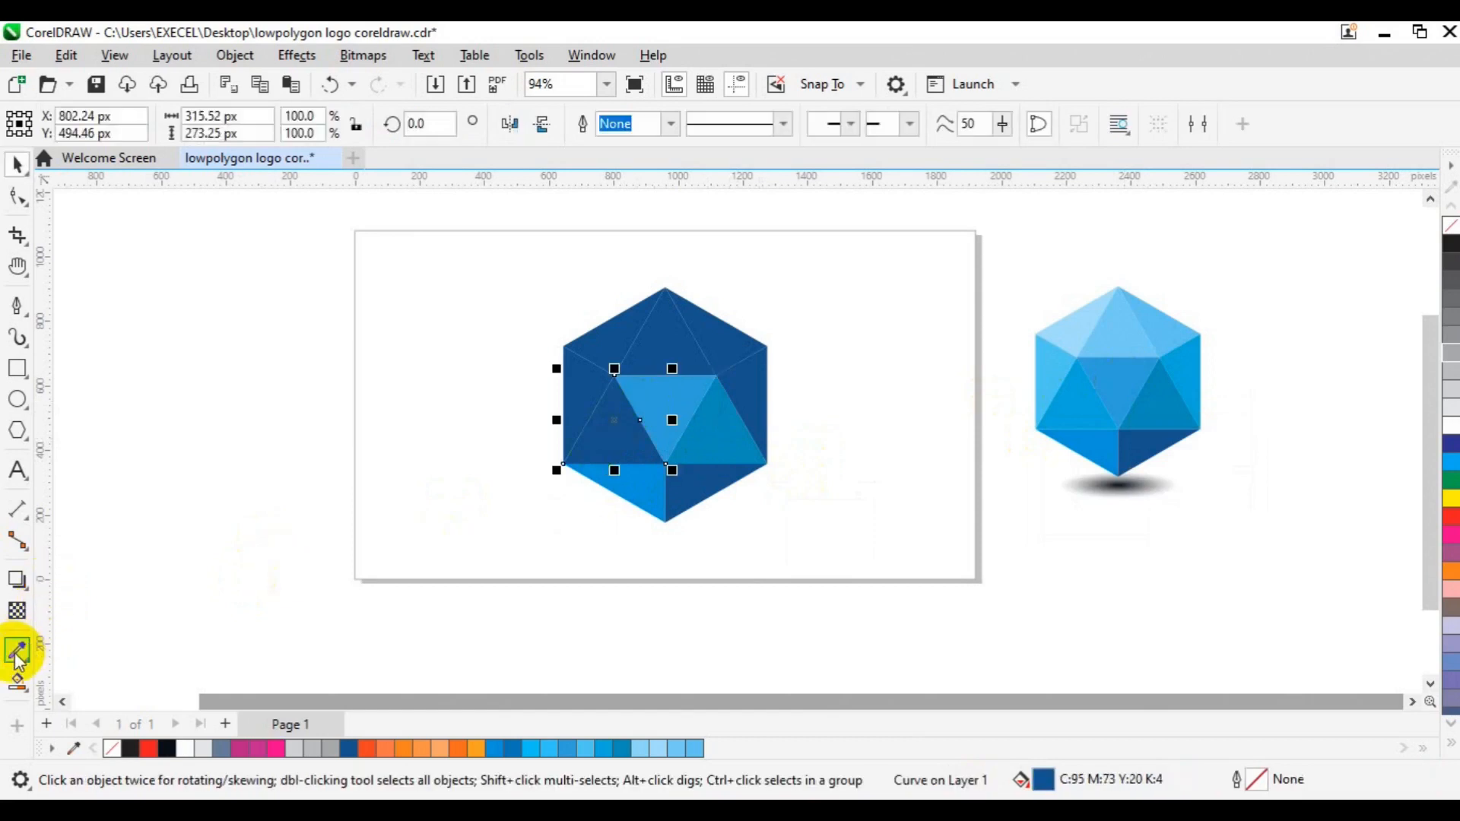
pyautogui.click(17, 651)
pyautogui.click(1079, 408)
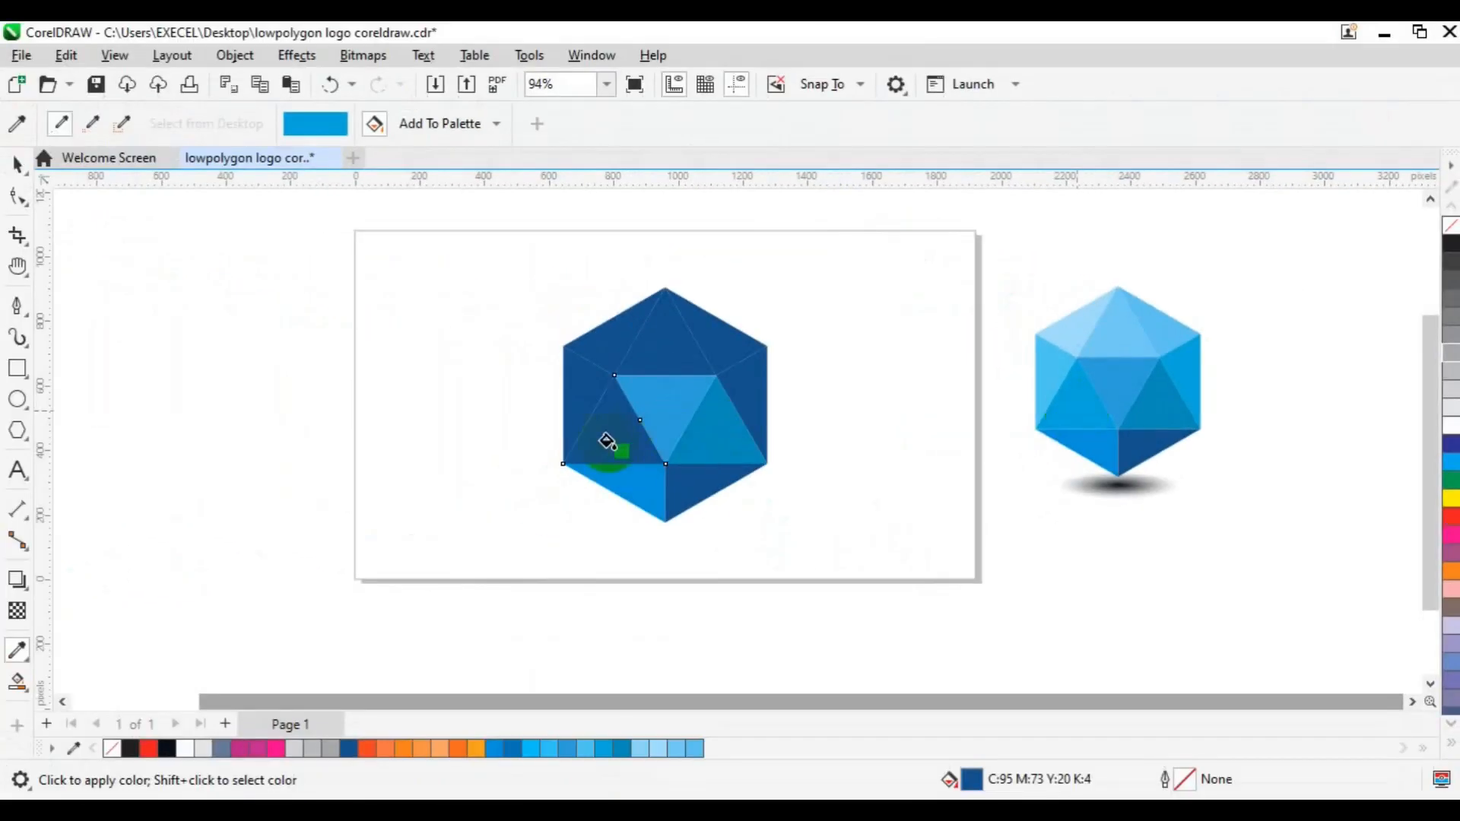
pyautogui.click(606, 441)
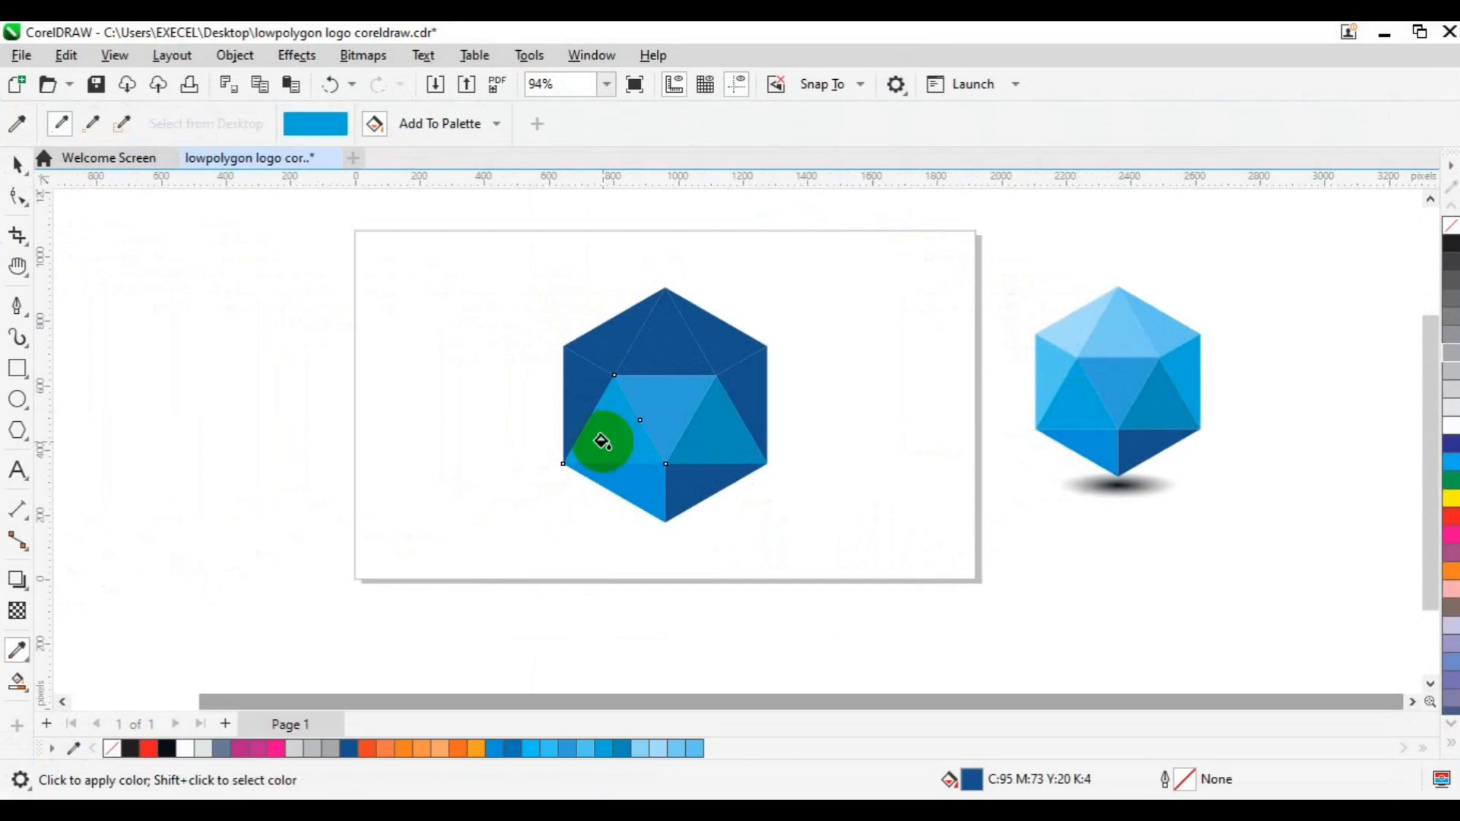
pyautogui.press('space')
pyautogui.click(179, 384)
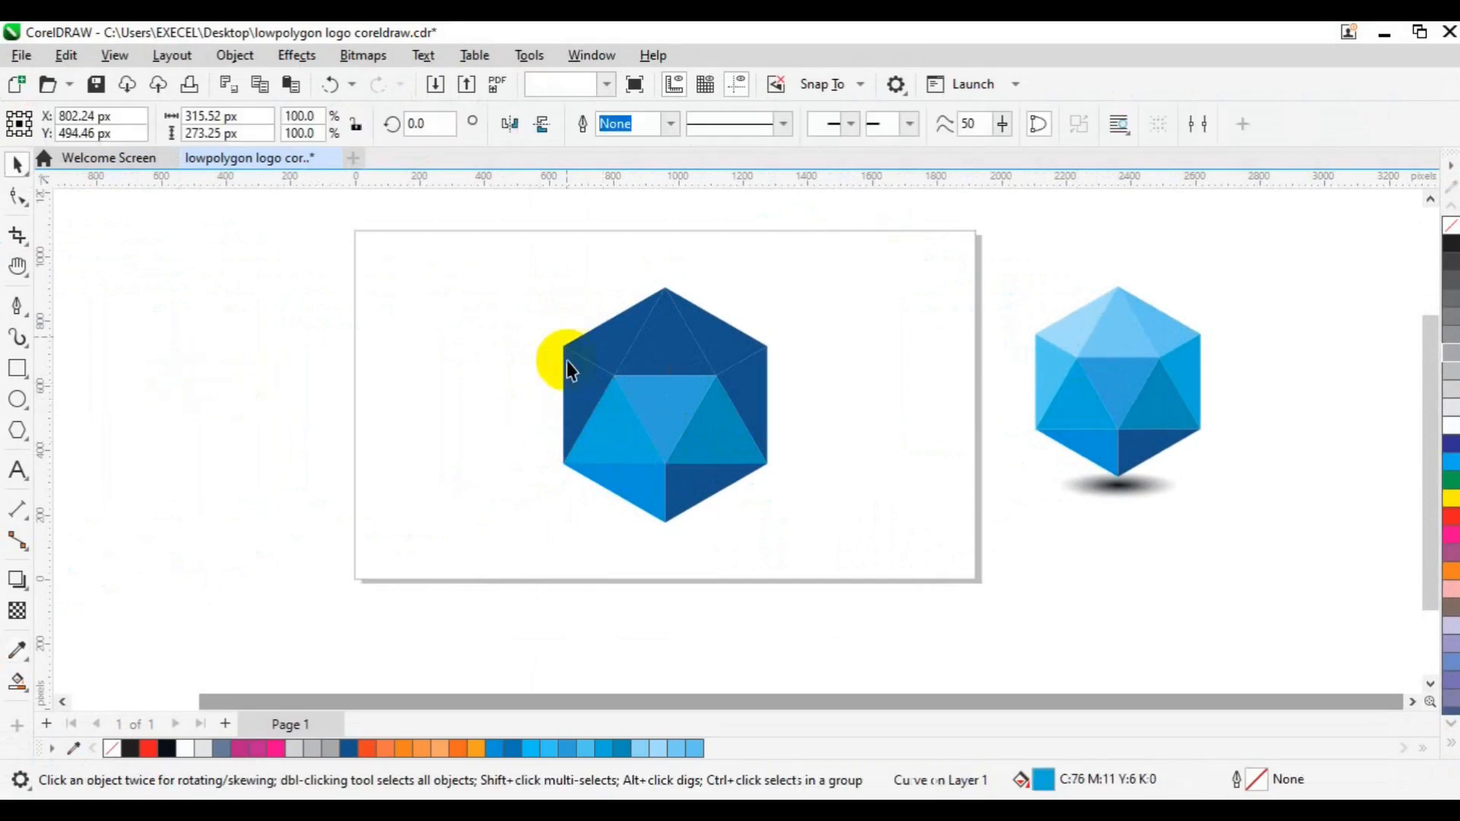
# - Fill the narrow facet along the hexagon's left side with the lighter blue sampled from the matching reference facet
pyautogui.click(571, 385)
pyautogui.click(17, 650)
pyautogui.click(657, 495)
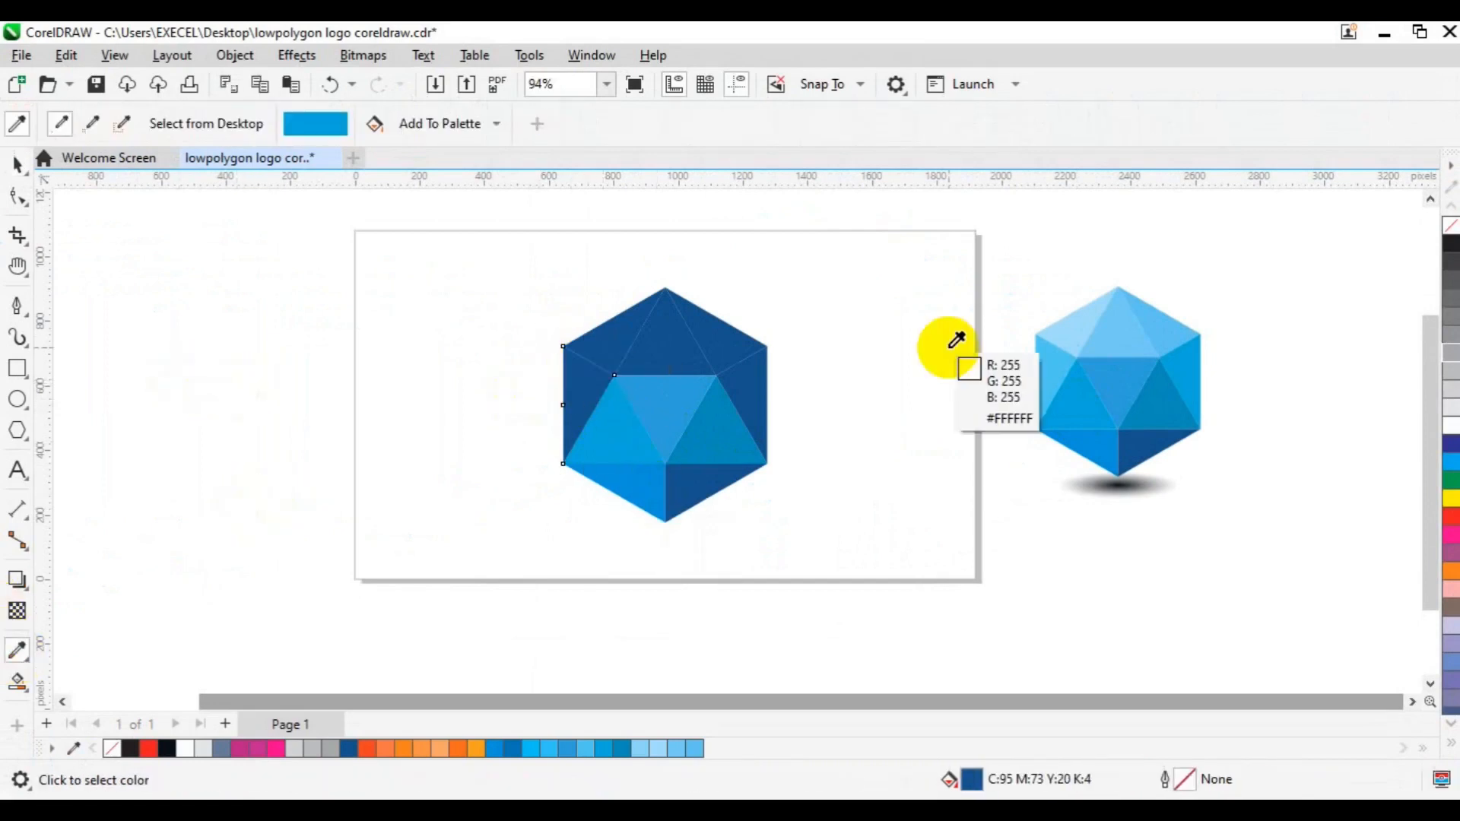
pyautogui.click(1049, 349)
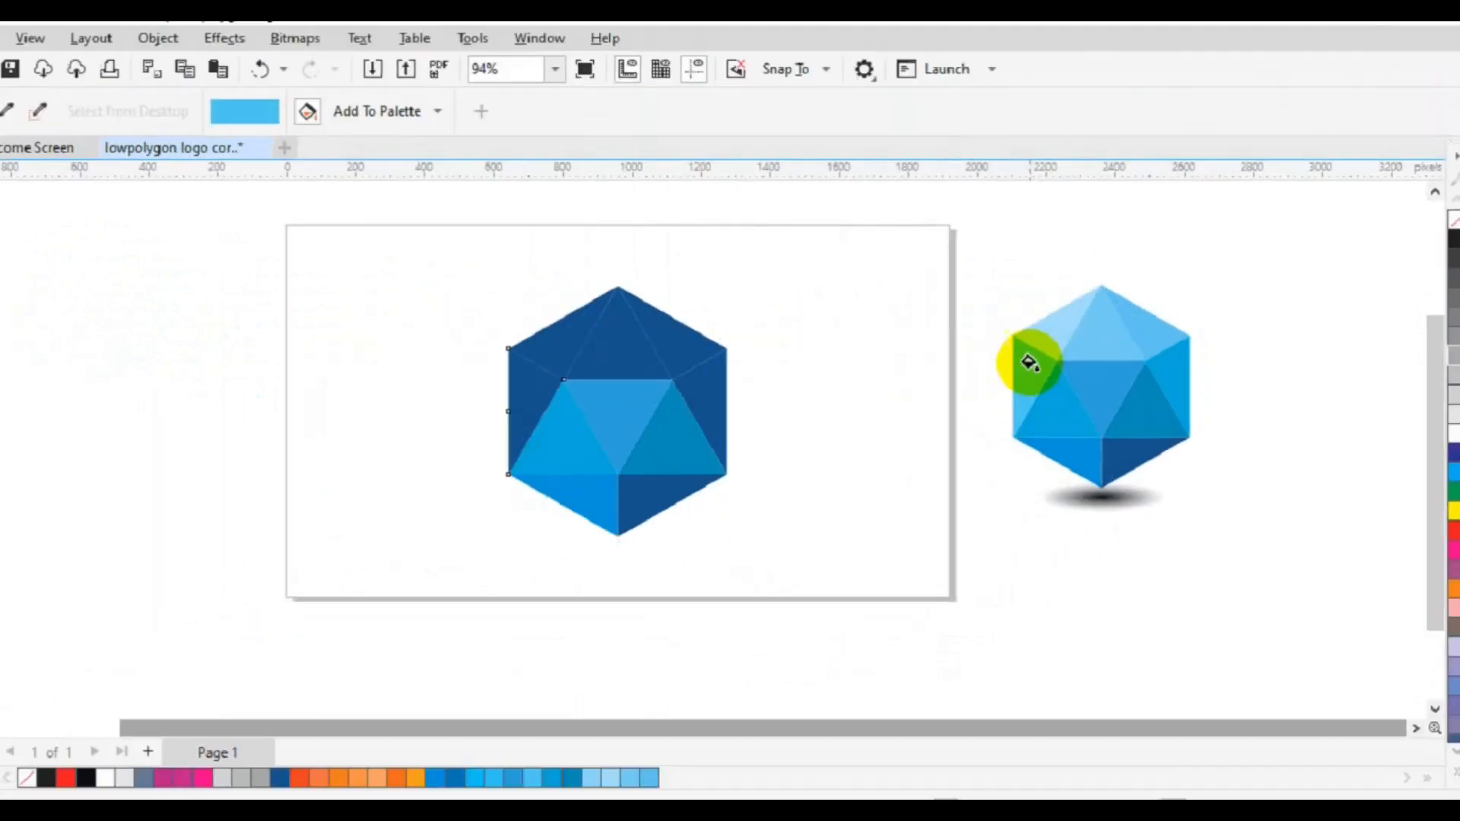
pyautogui.click(587, 385)
pyautogui.press('space')
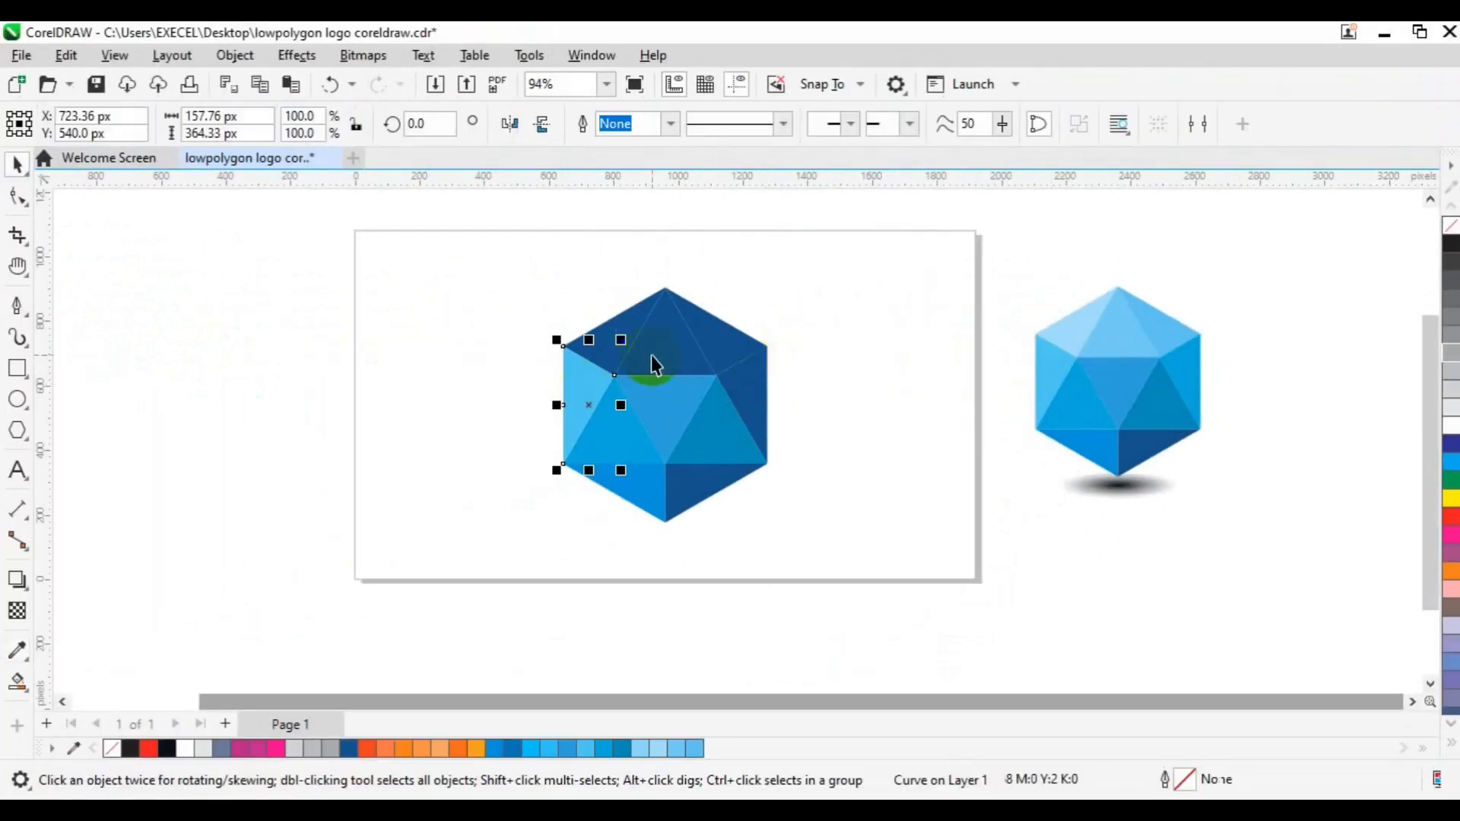
# - Fill the top centre triangle with the light blue sampled from the reference's top centre facet
pyautogui.click(651, 354)
pyautogui.click(17, 650)
pyautogui.click(1126, 323)
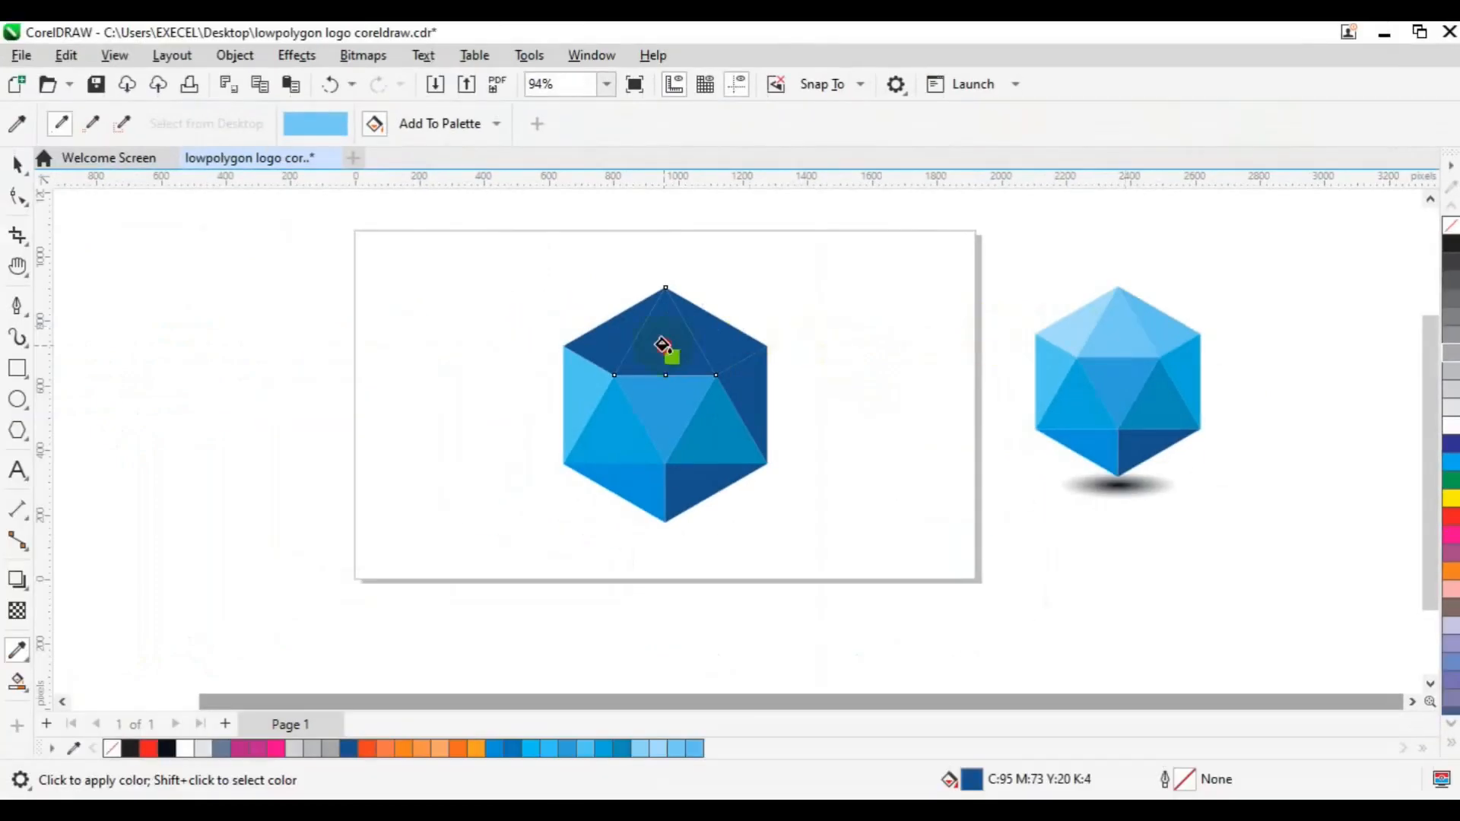
pyautogui.click(661, 343)
pyautogui.press('space')
# - Fill the hexagon's upper-left facet with the pale blue sampled from the same facet of the reference
pyautogui.click(643, 317)
pyautogui.click(16, 651)
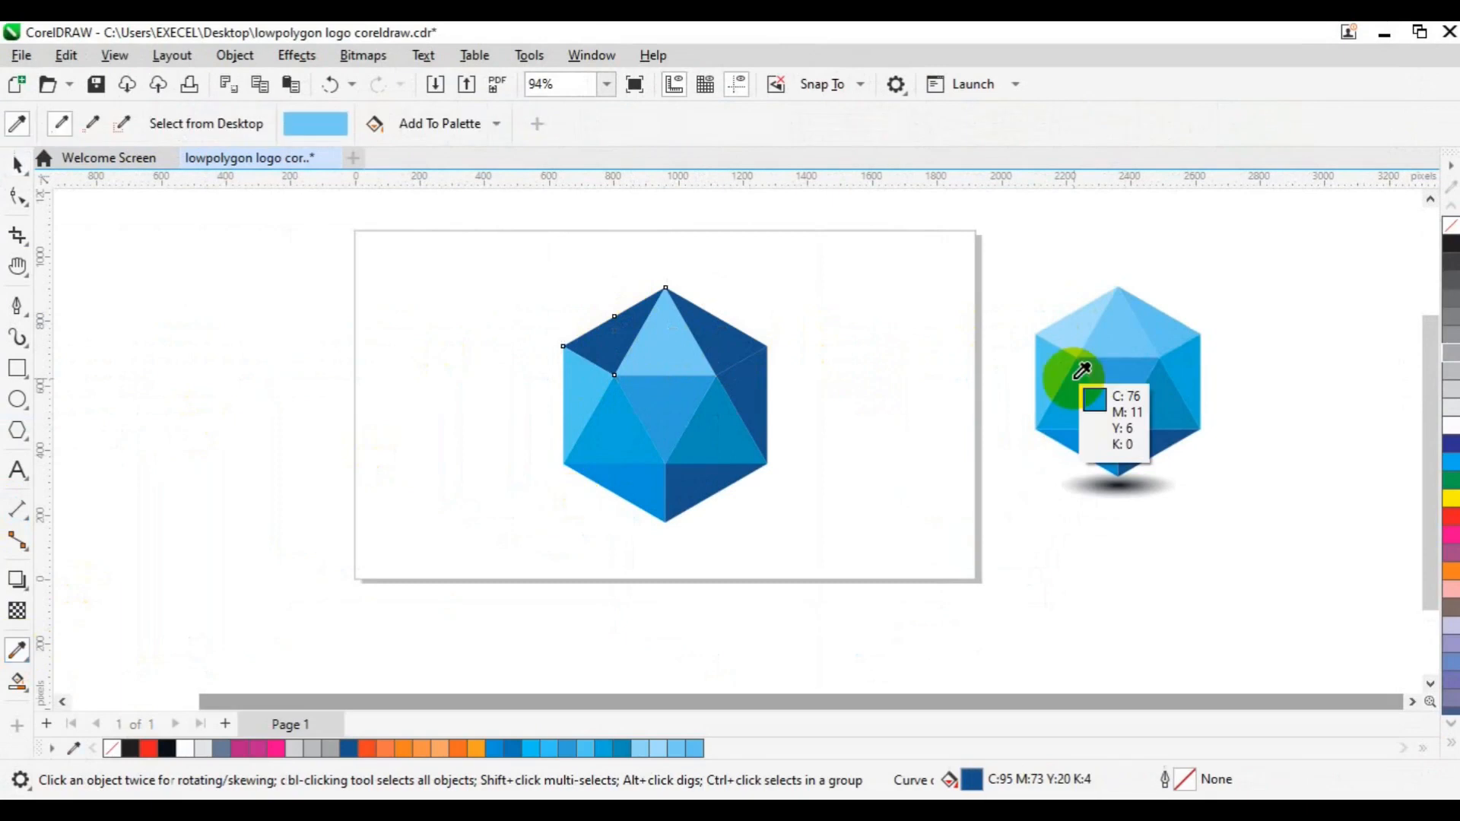
pyautogui.click(1078, 341)
pyautogui.click(605, 350)
pyautogui.press('space')
# - Fill the hexagon's upper-right facet with the light blue sampled from the same facet of the reference
pyautogui.click(710, 343)
pyautogui.click(17, 651)
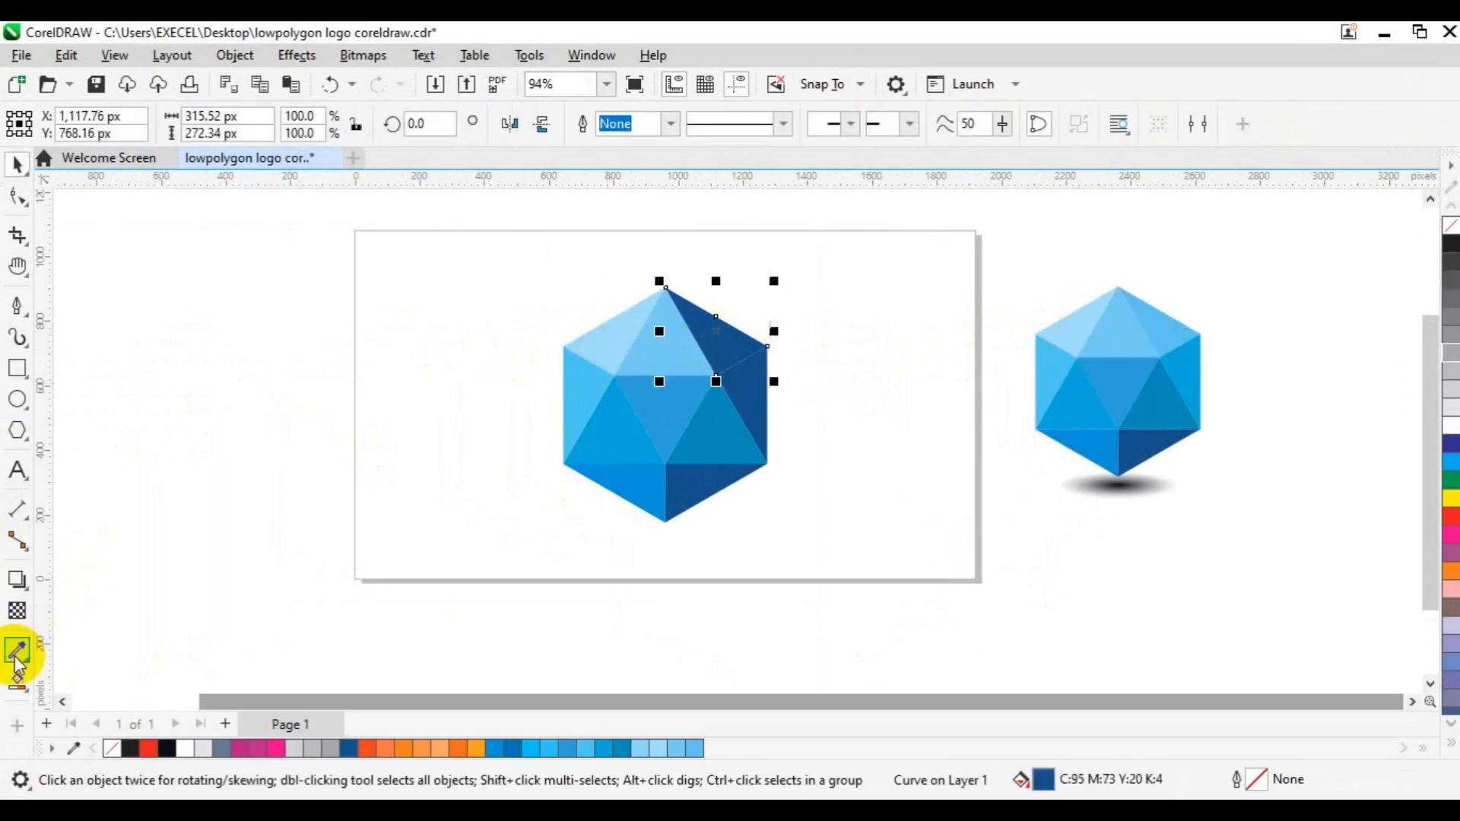
pyautogui.click(1169, 330)
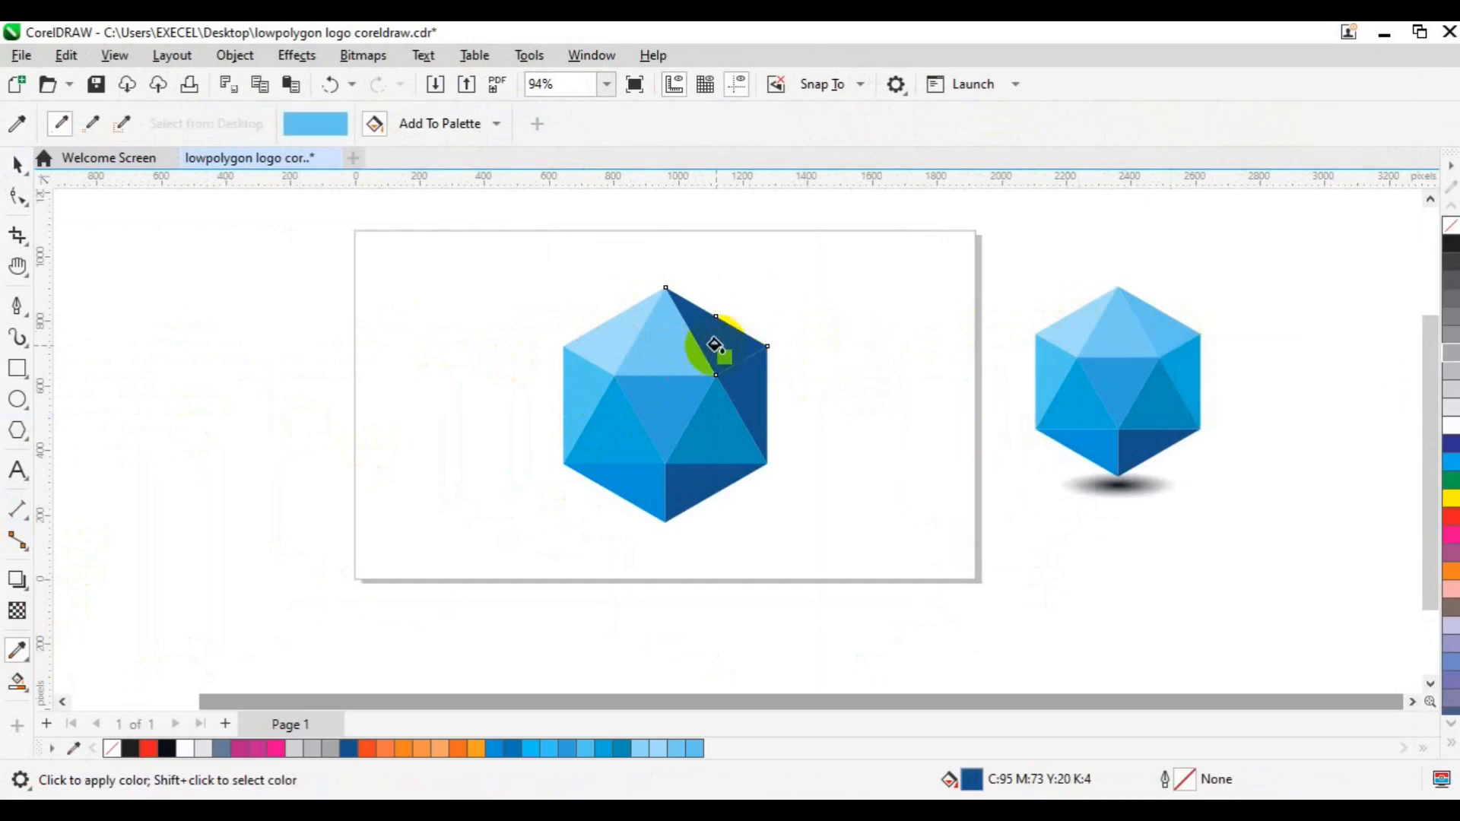
pyautogui.click(717, 329)
pyautogui.press('space')
# - Fill the narrow facet along the hexagon's right side with the bright blue sampled from the reference
pyautogui.click(742, 399)
pyautogui.click(17, 651)
pyautogui.click(1182, 346)
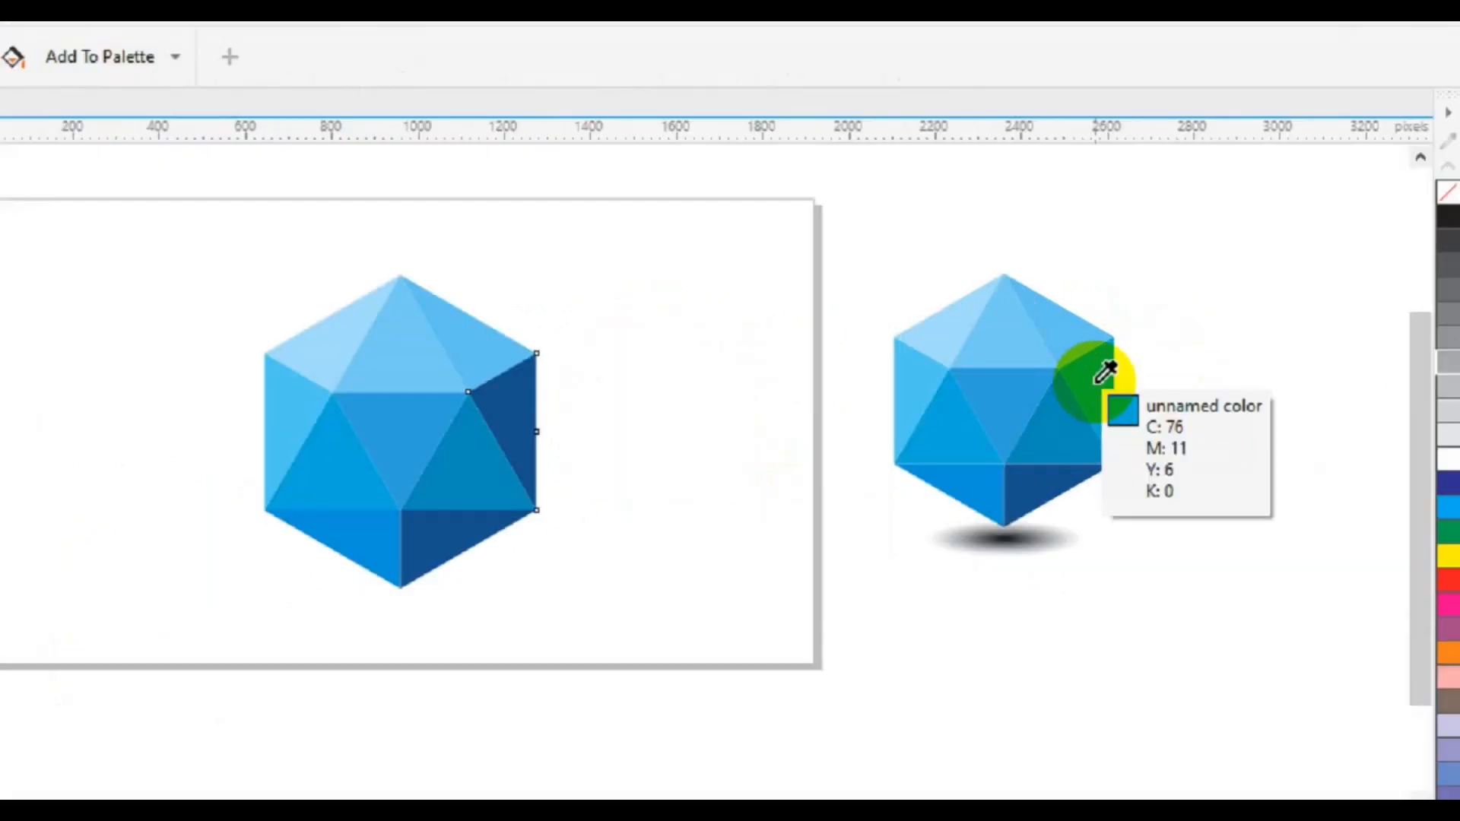
pyautogui.click(1095, 383)
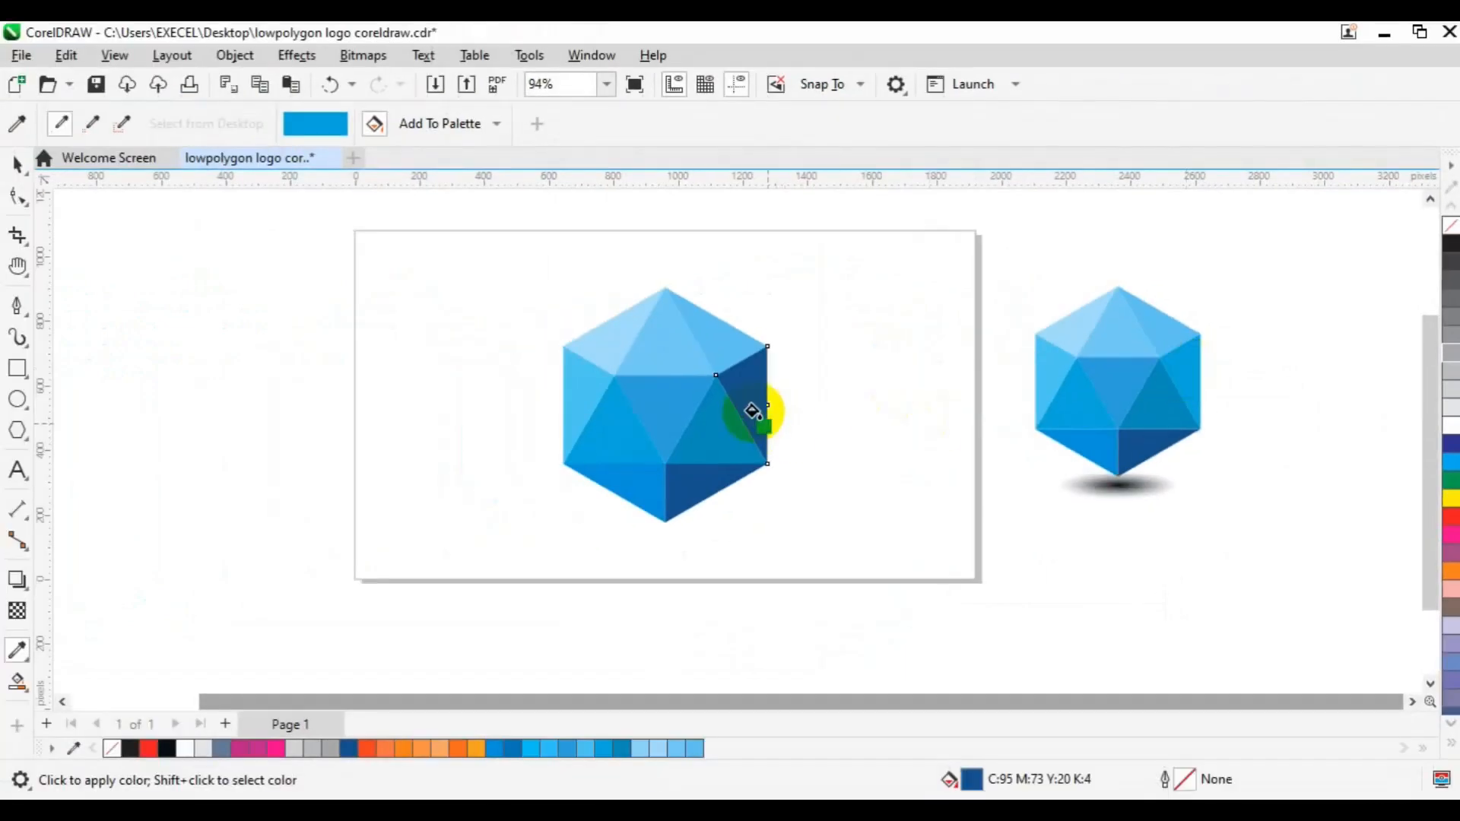
pyautogui.click(750, 411)
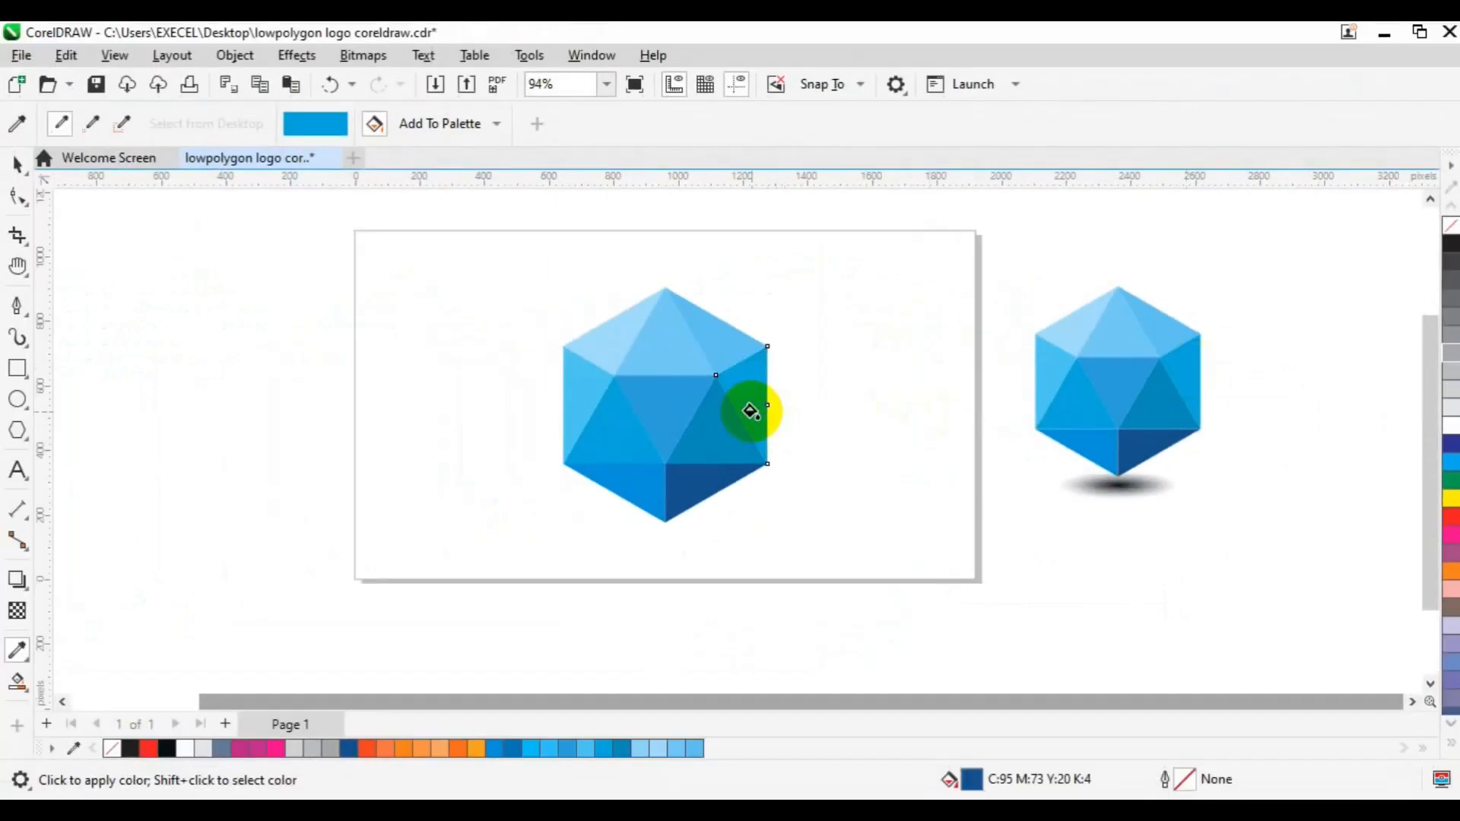
pyautogui.press('space')
# - Group all ten facets of the coloured hexagon into one object
pyautogui.moveTo(490, 218); pyautogui.dragTo(878, 568)
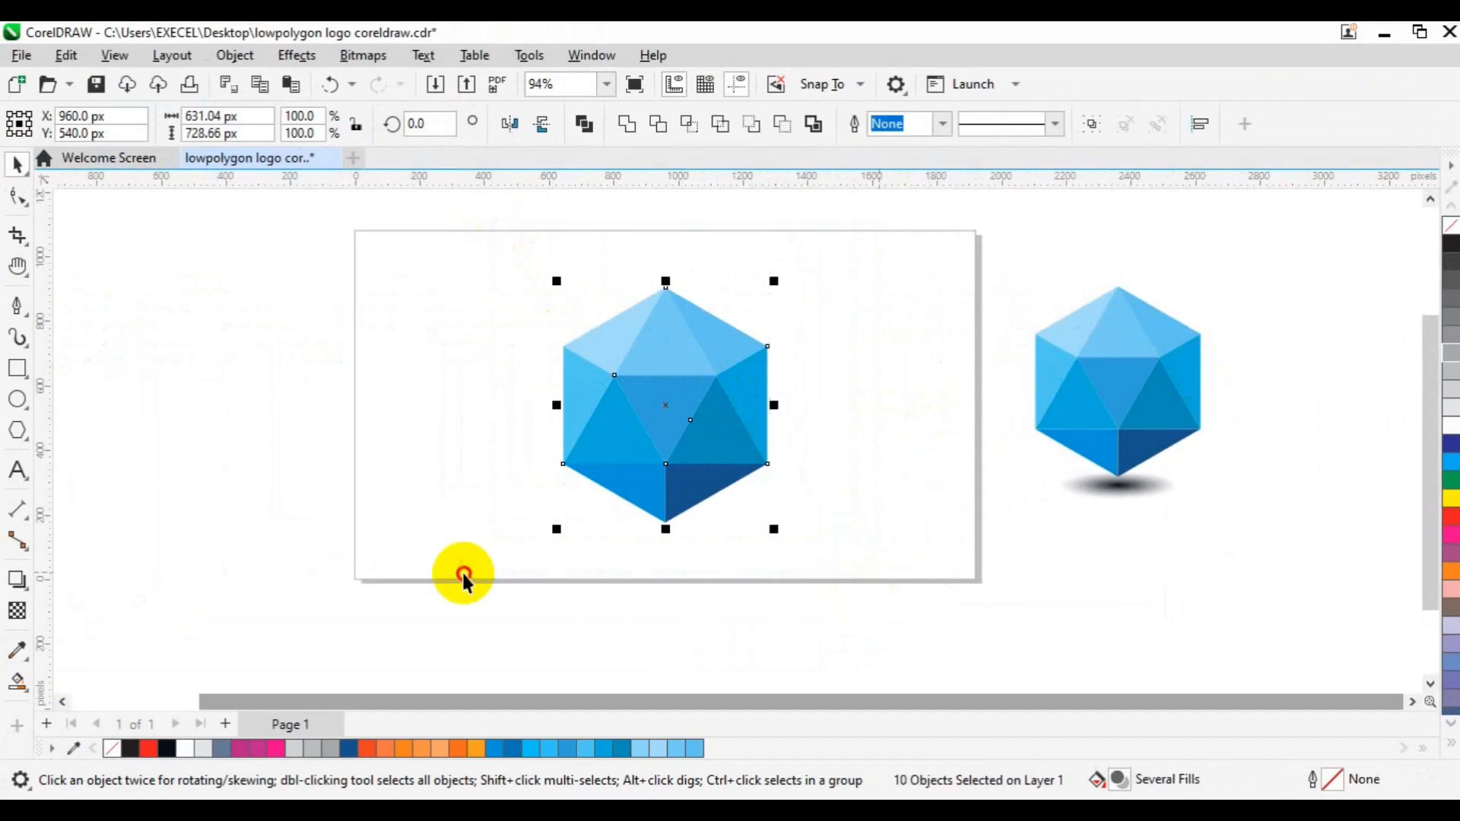
pyautogui.hotkey('ctrl', 'g')
pyautogui.click(740, 416)
pyautogui.click(245, 454)
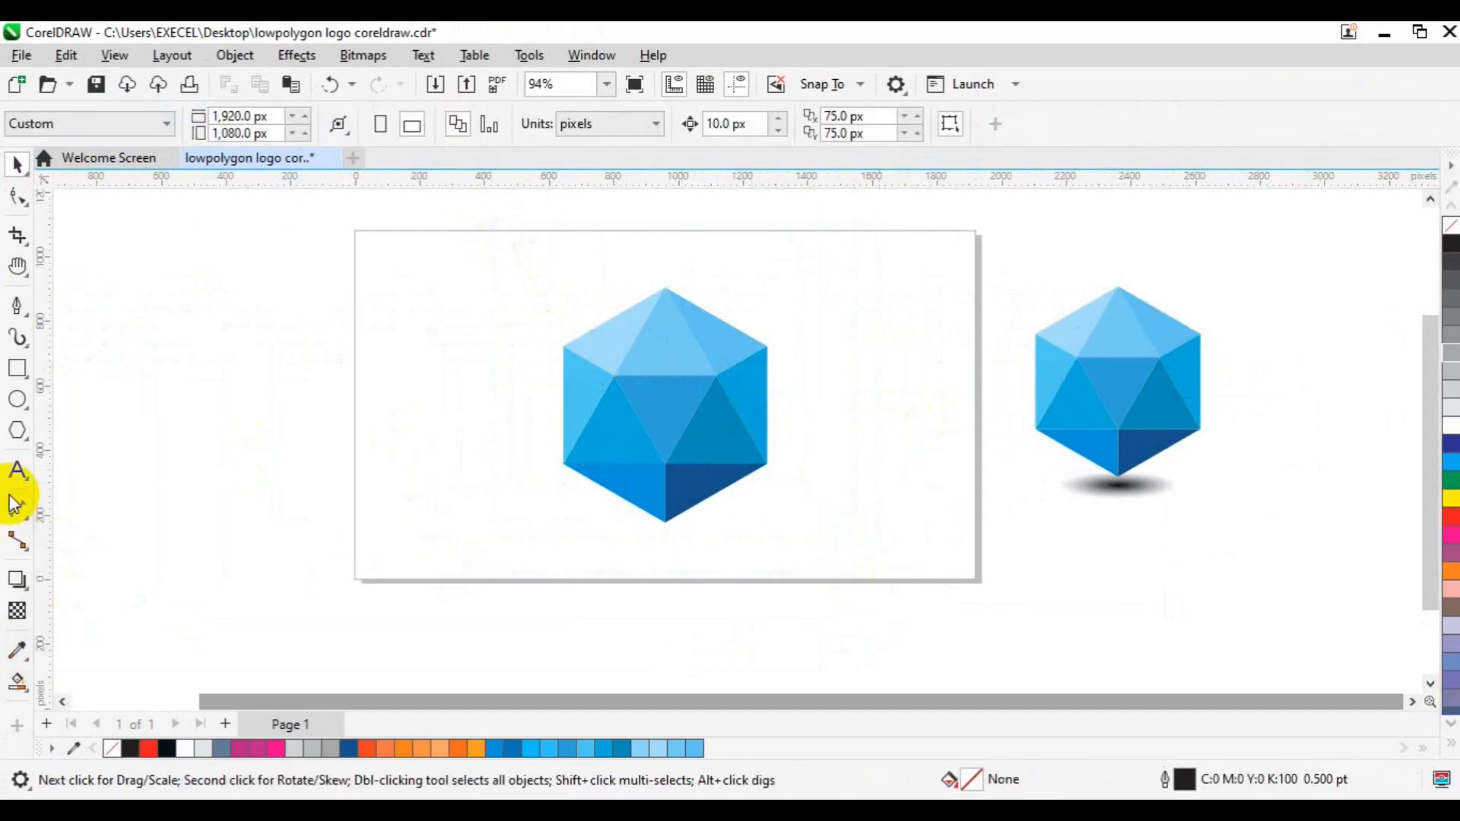
# - Draw a flat ellipse about 361 by 43 px just beneath the hexagon's lower tip and fill it with black, C82 M71 Y60 K82
pyautogui.click(17, 399)
pyautogui.moveTo(609, 525); pyautogui.dragTo(726, 536)
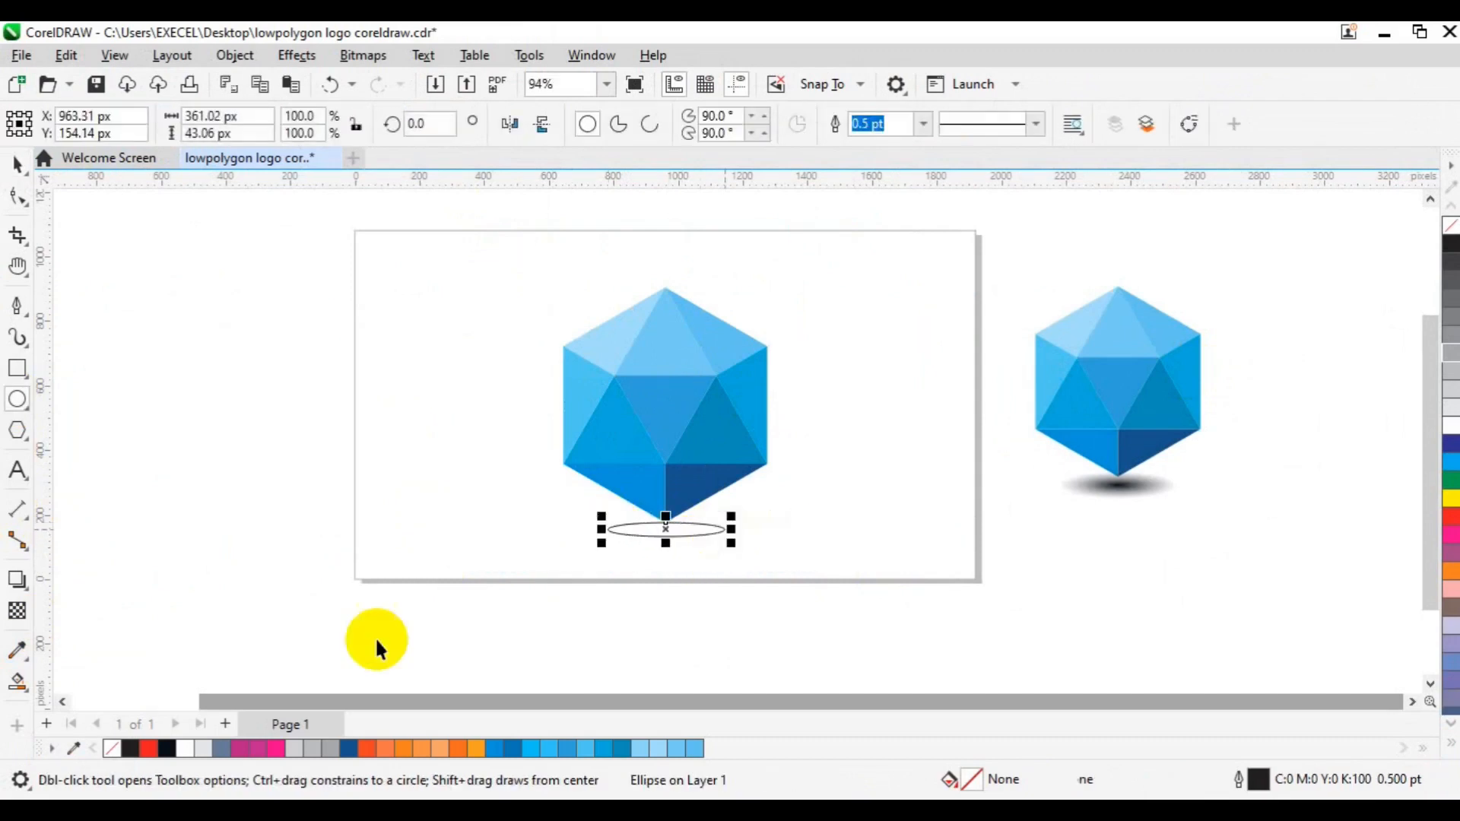
pyautogui.press('space')
pyautogui.click(168, 755)
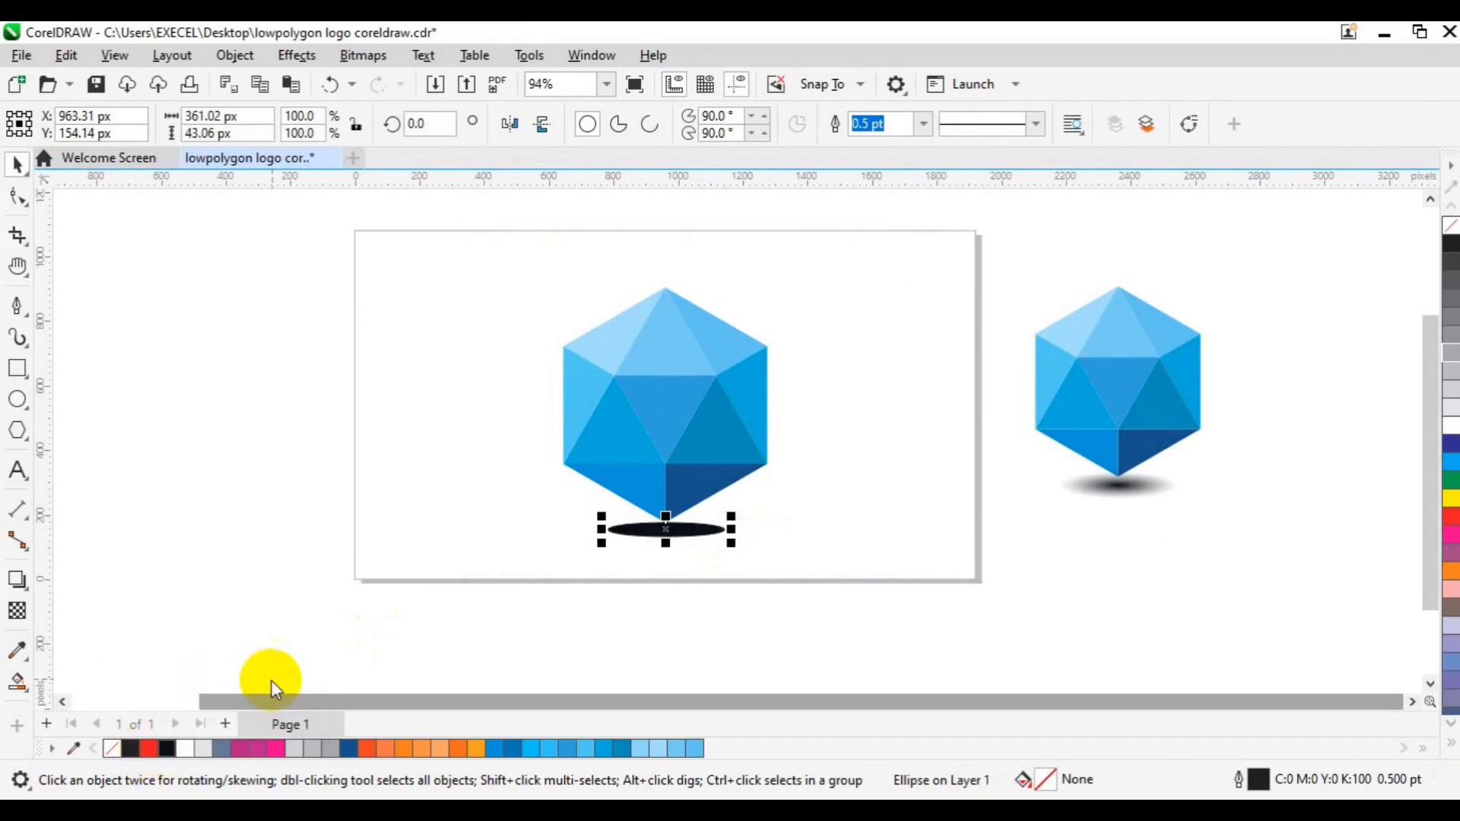
# - Apply an elliptical fountain transparency to the black ellipse and enlarge it from its centre to about 454 by 54 px
pyautogui.click(18, 614)
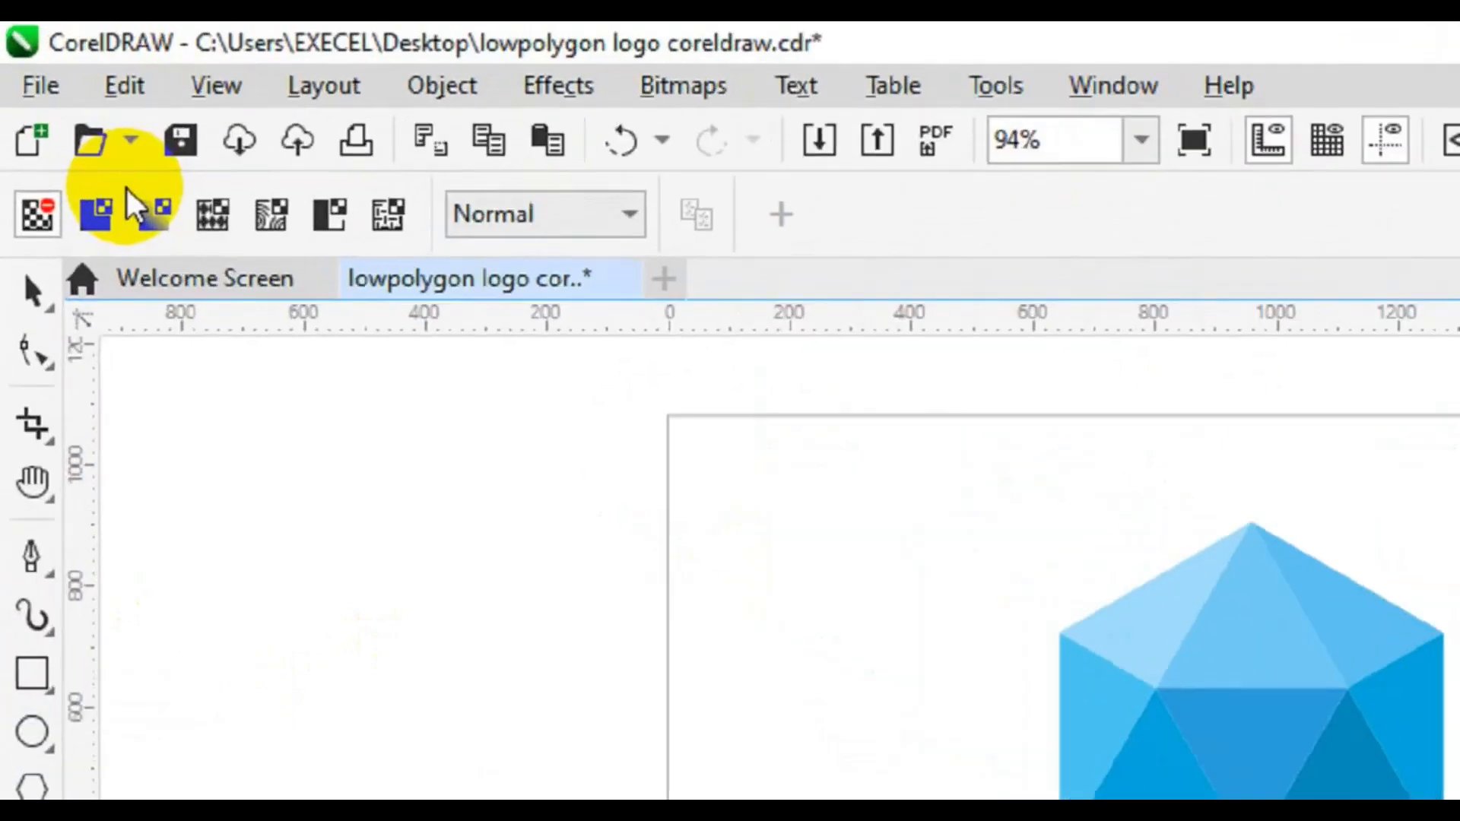
pyautogui.click(154, 211)
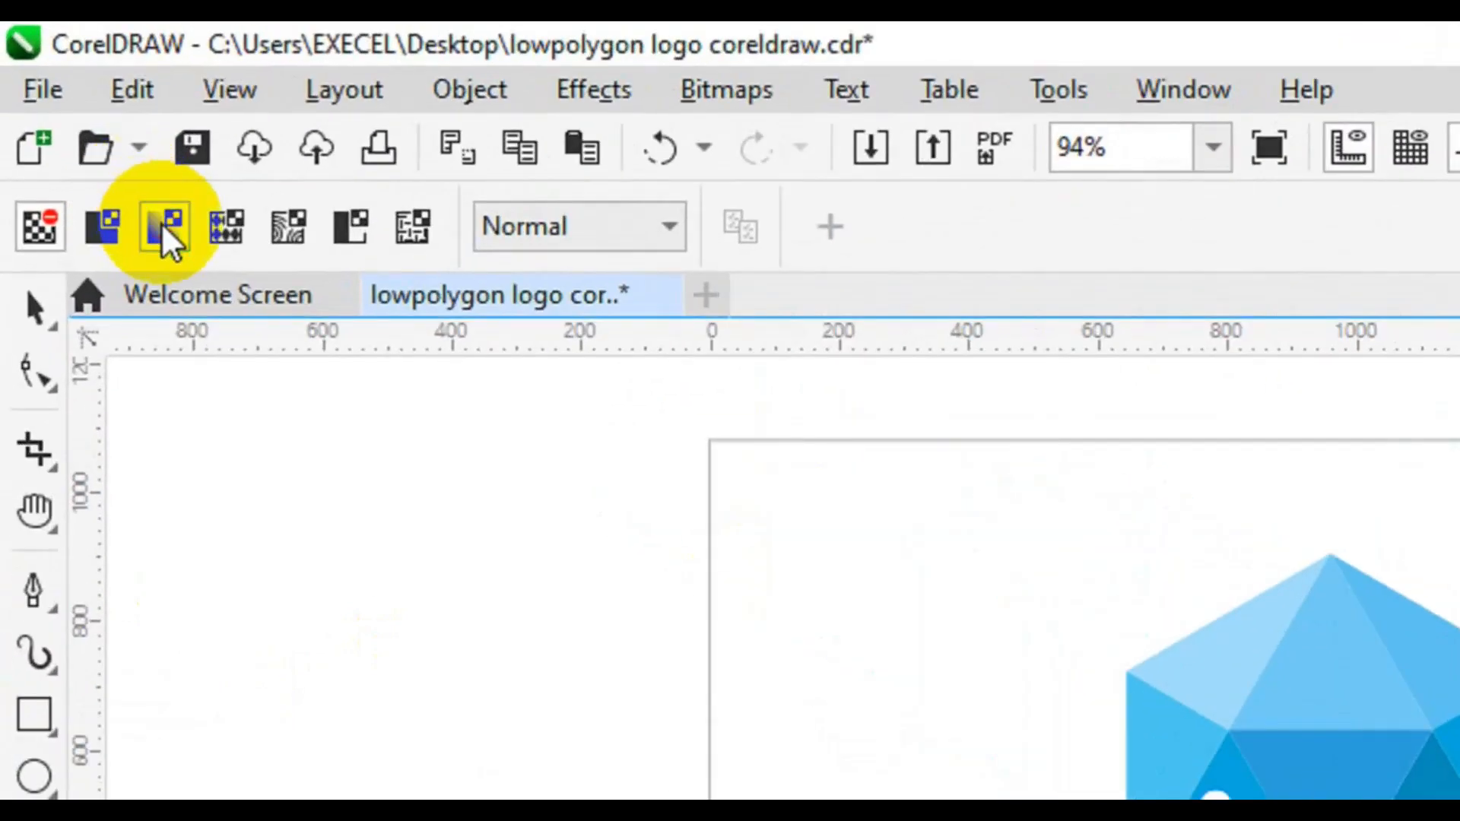
pyautogui.click(926, 225)
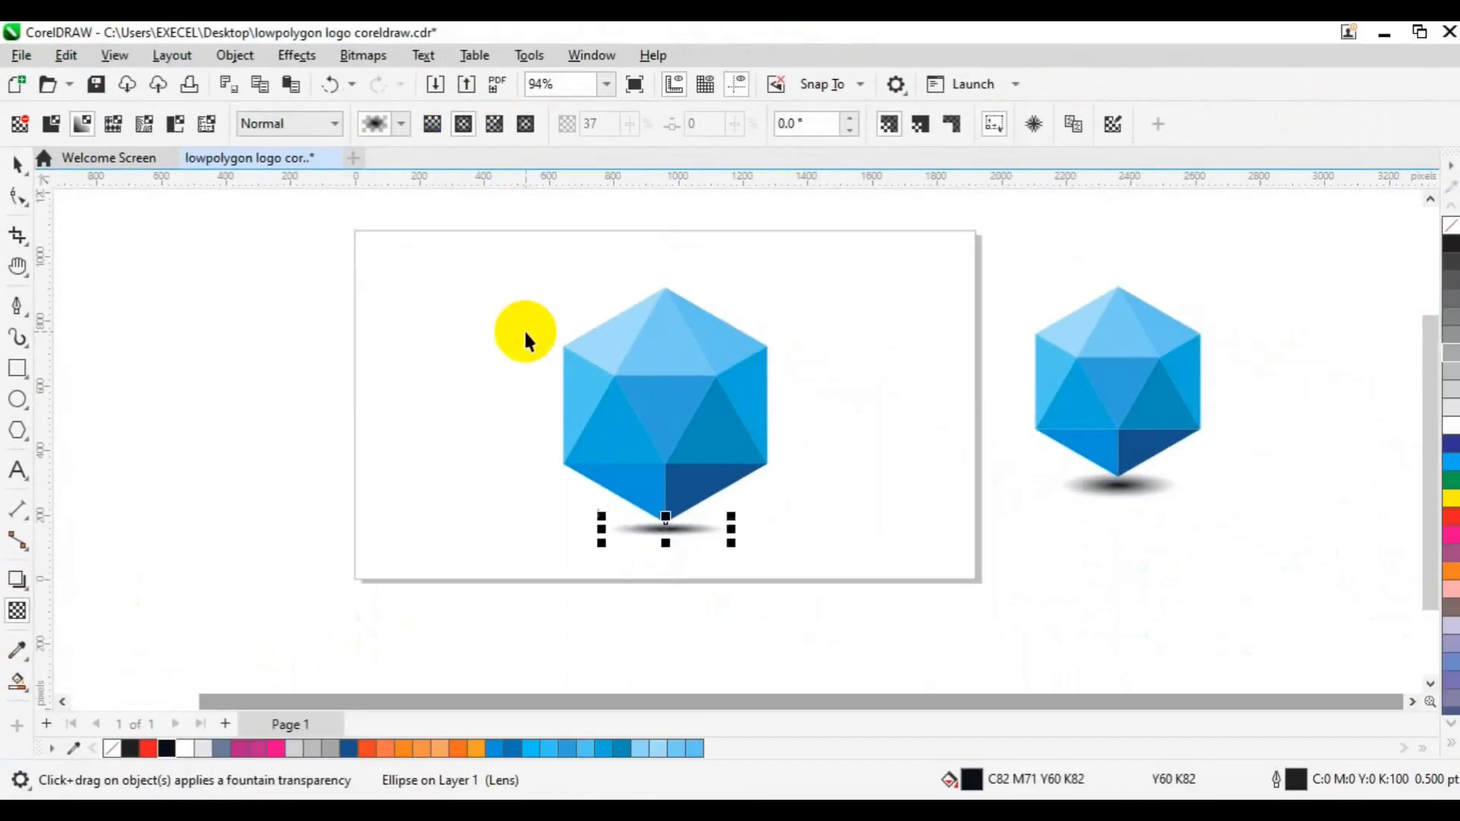
pyautogui.press('space')
pyautogui.moveTo(735, 543); pyautogui.dragTo(746, 544)
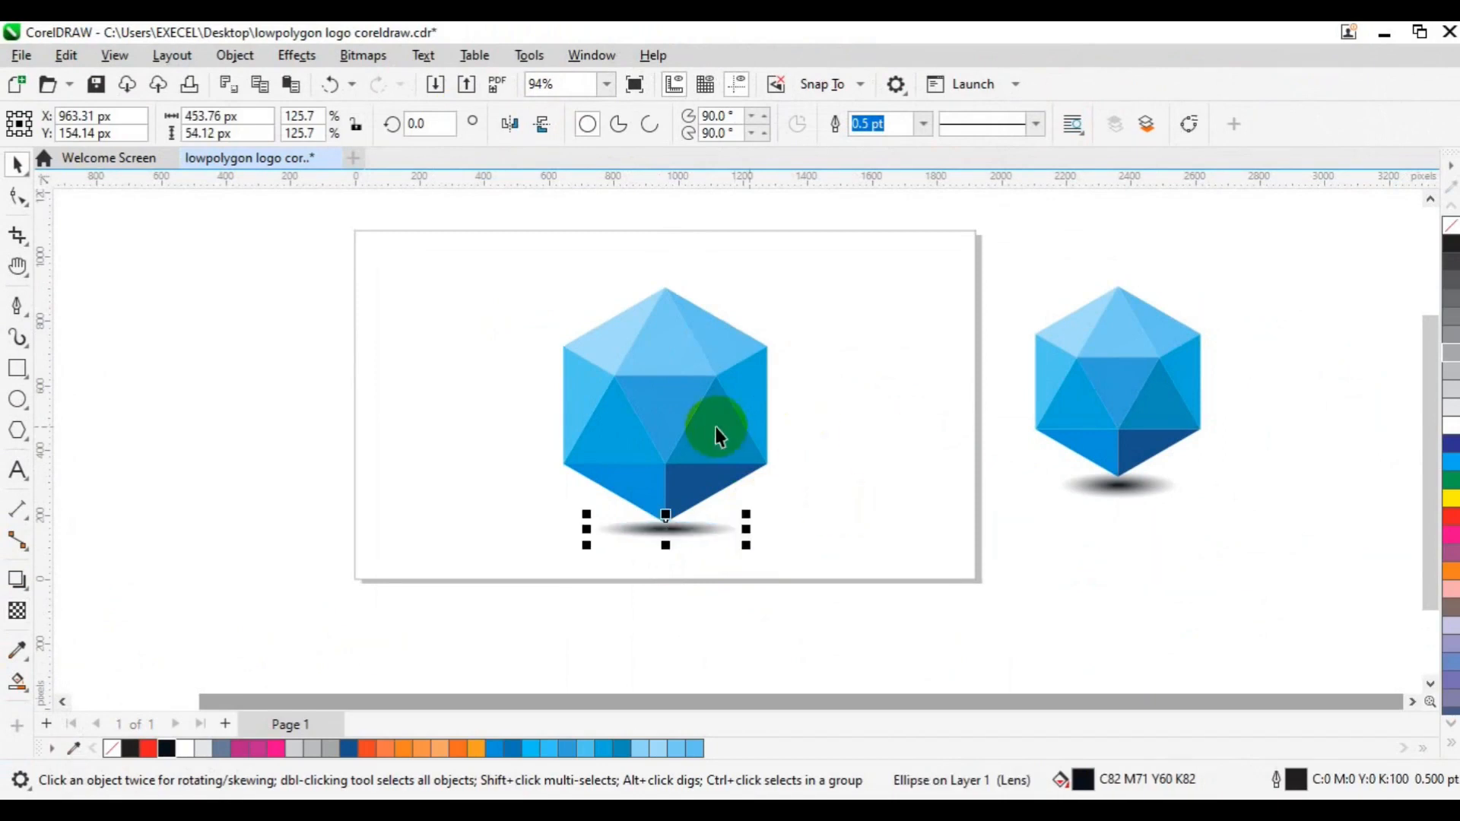
# - Group the hexagon with its shadow ellipse and centre the group on the page
pyautogui.keyDown('shift'); pyautogui.click(694, 427); pyautogui.keyUp('shift')
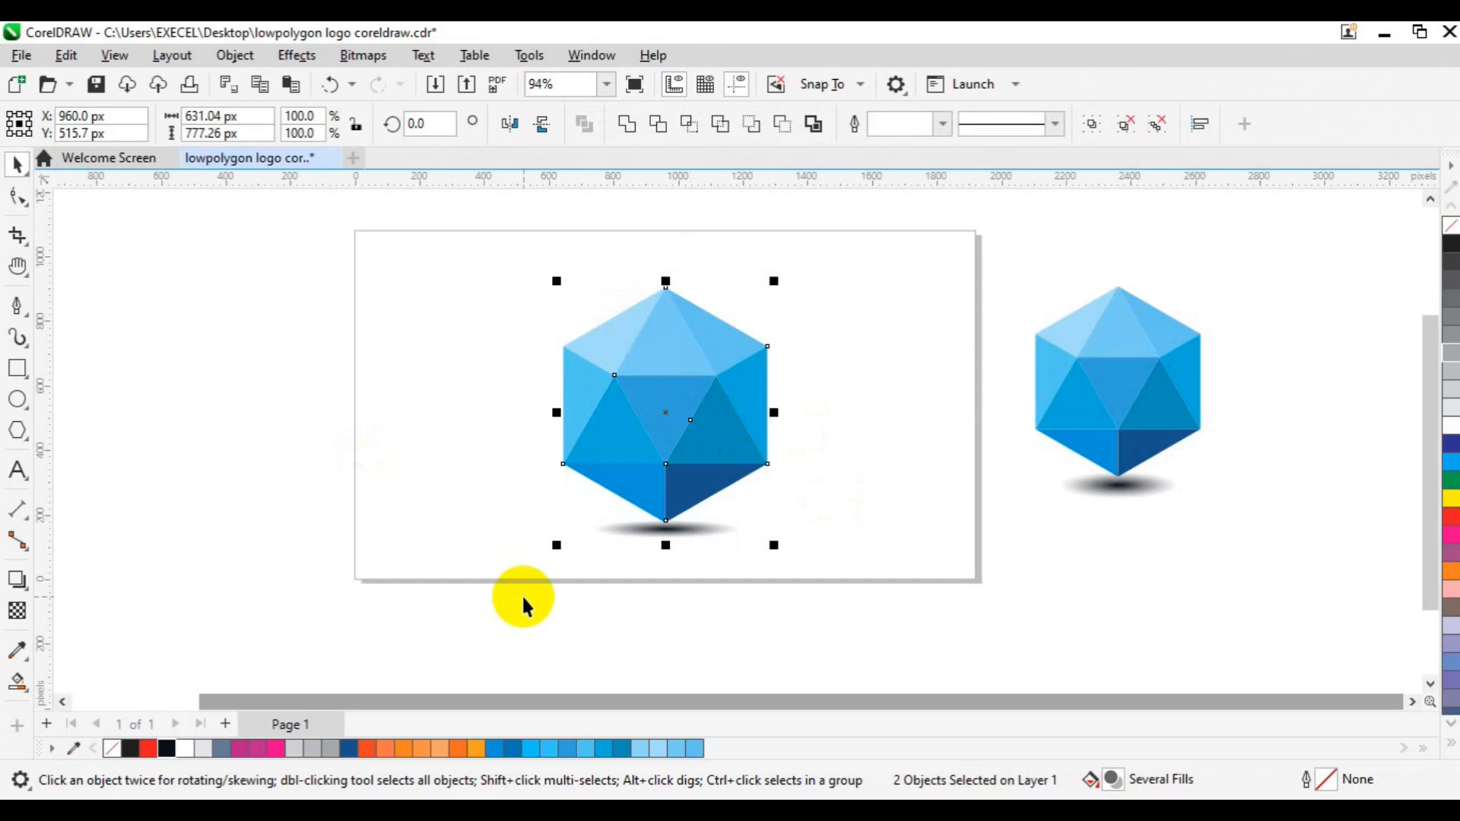
pyautogui.hotkey('ctrl', 'g')
pyautogui.press('p')
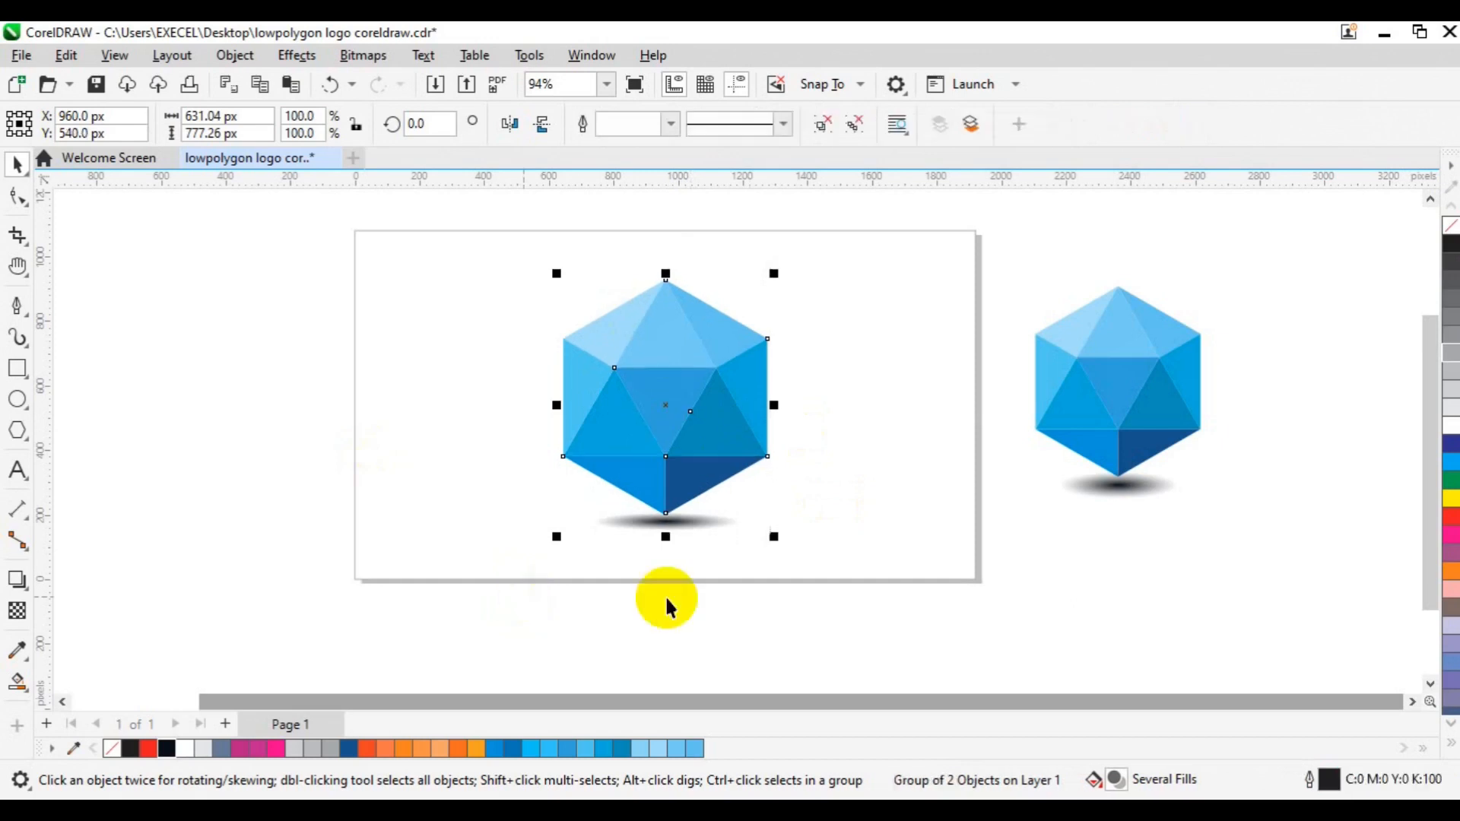
pyautogui.click(856, 431)
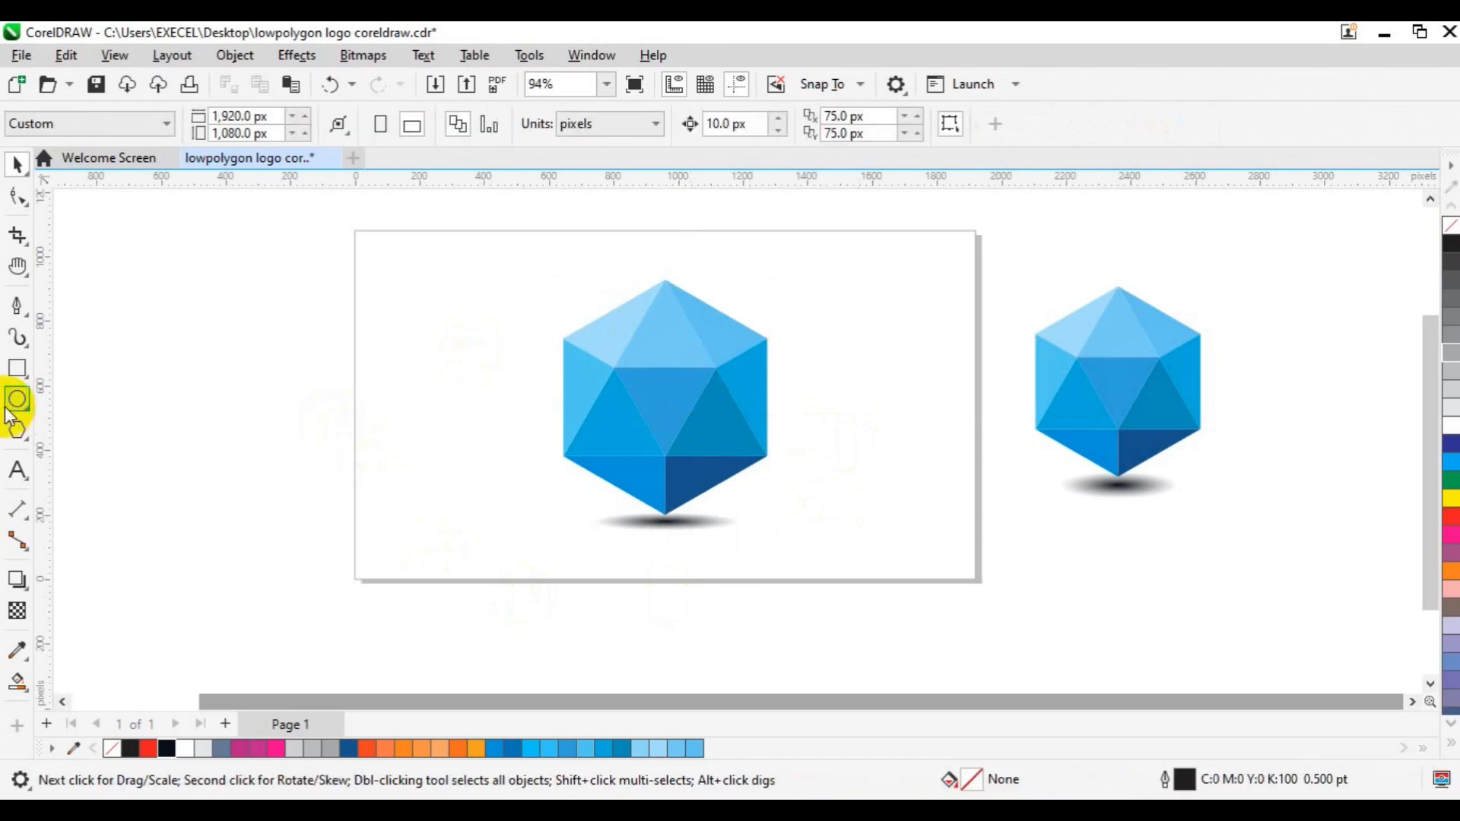
# - Add a page-sized 1,920 by 1,080 px rectangle behind the logo and fill it with light grey
pyautogui.click(23, 368)
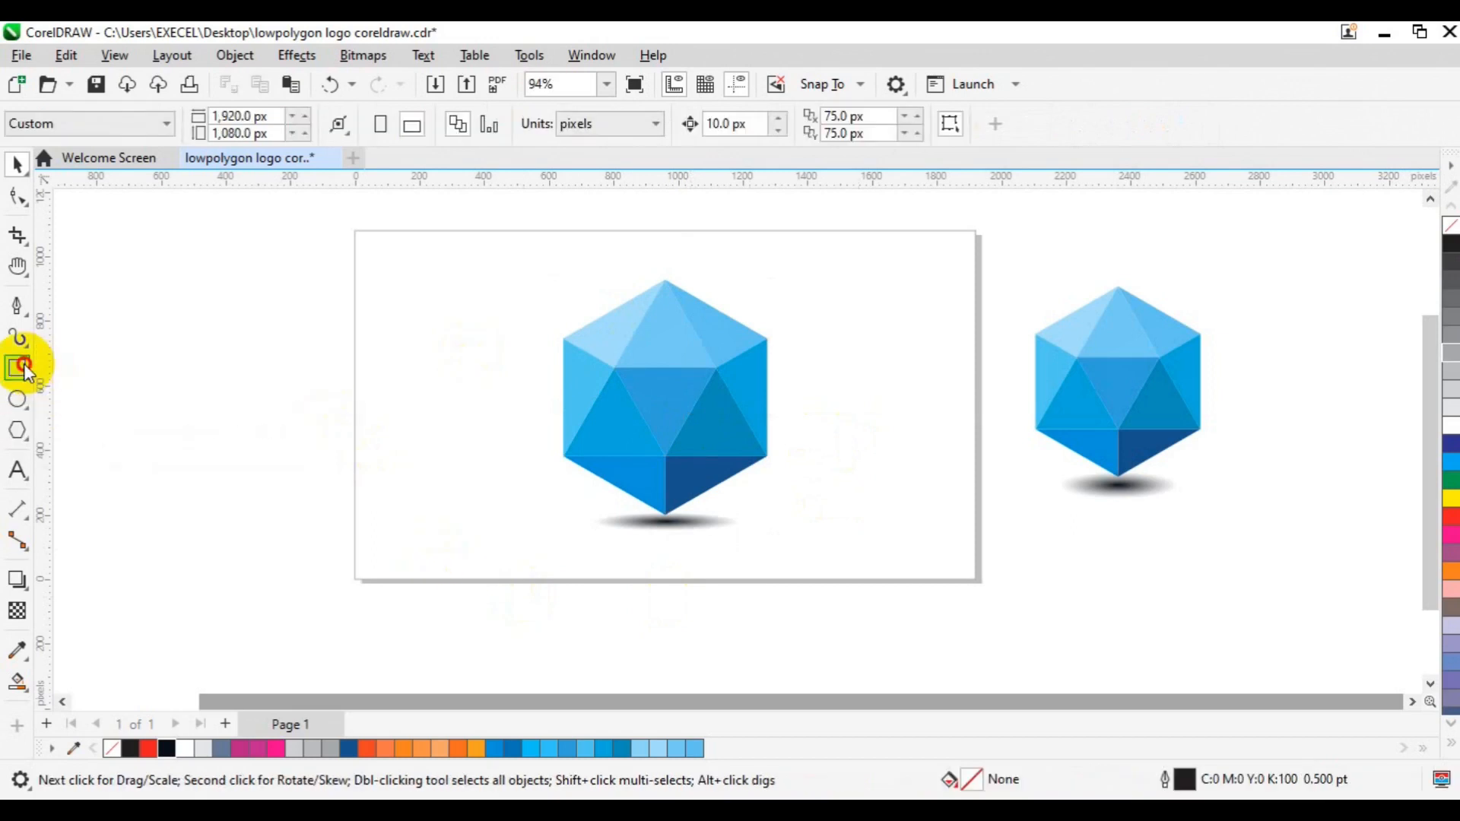
pyautogui.doubleClick(23, 368)
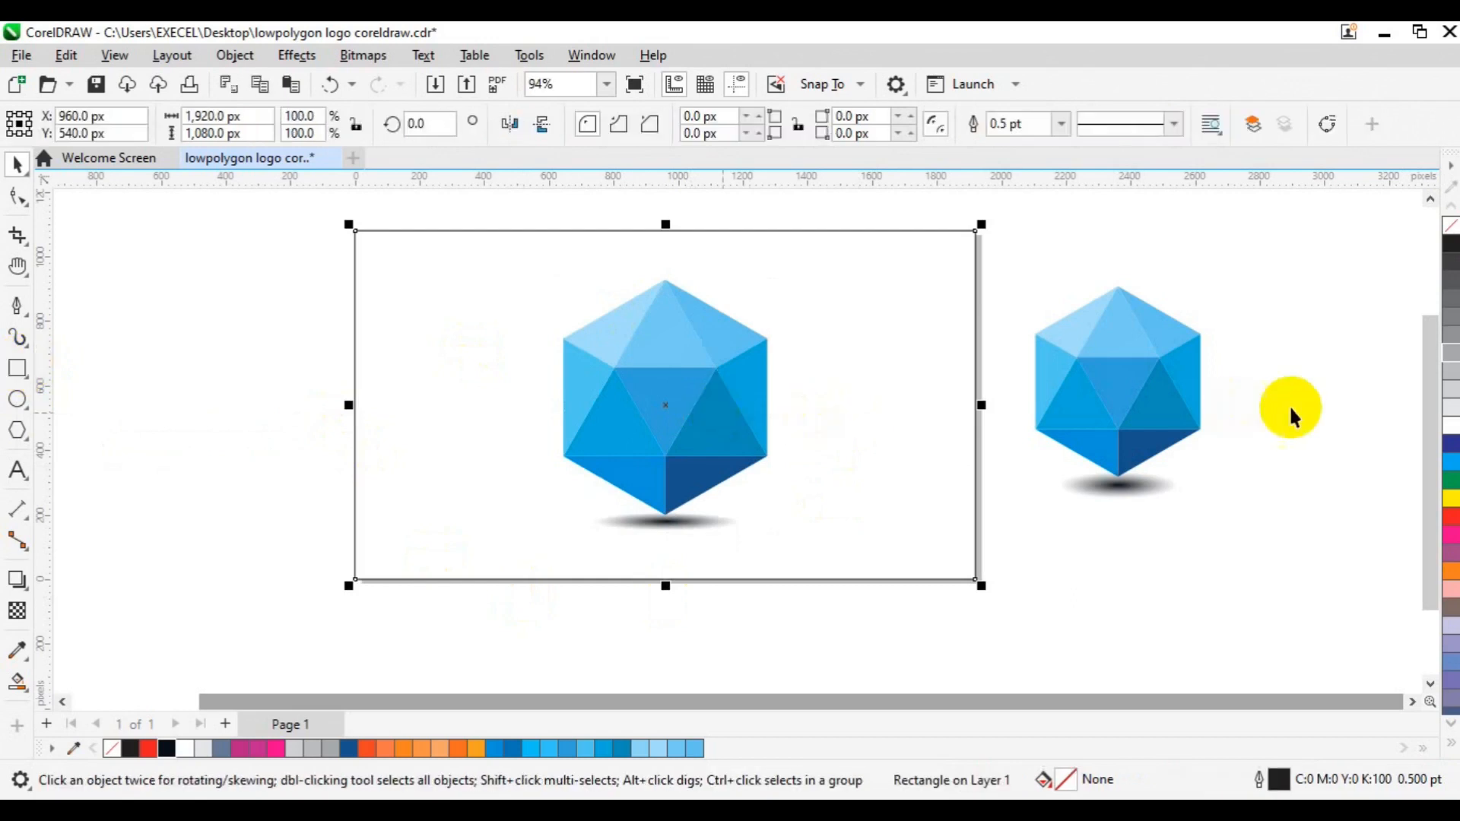
pyautogui.click(1450, 410)
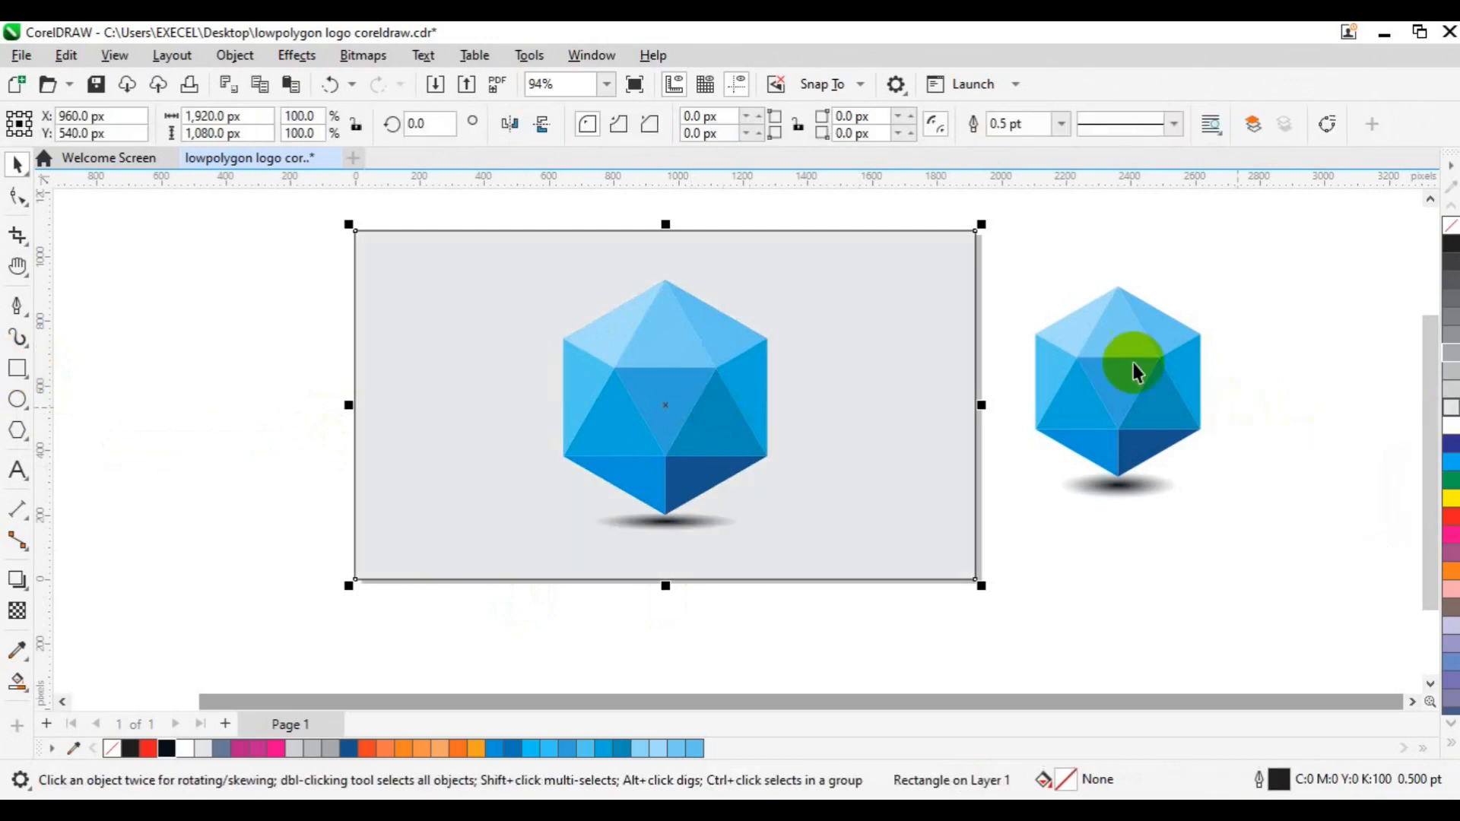
pyautogui.click(713, 584)
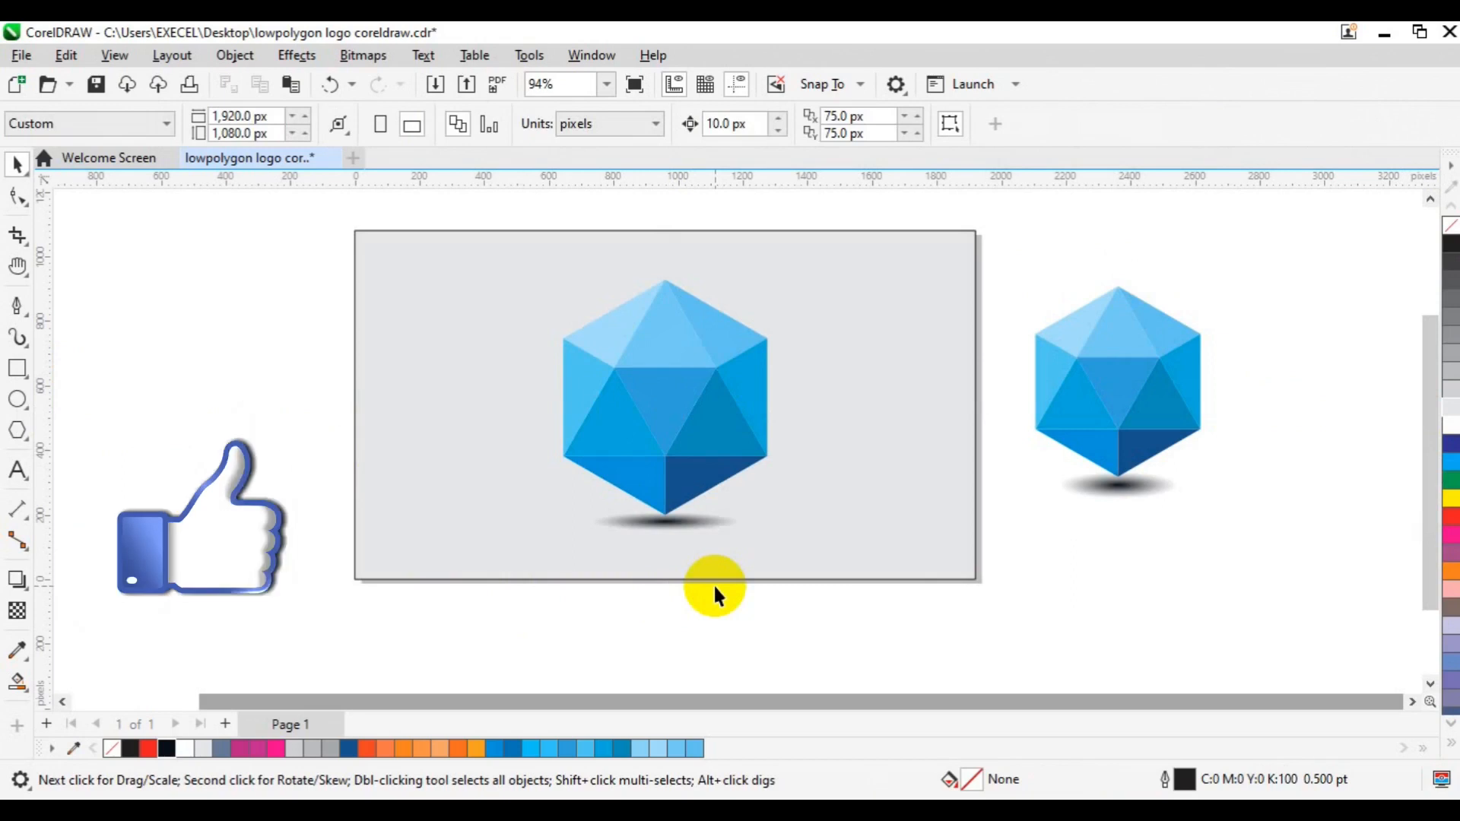